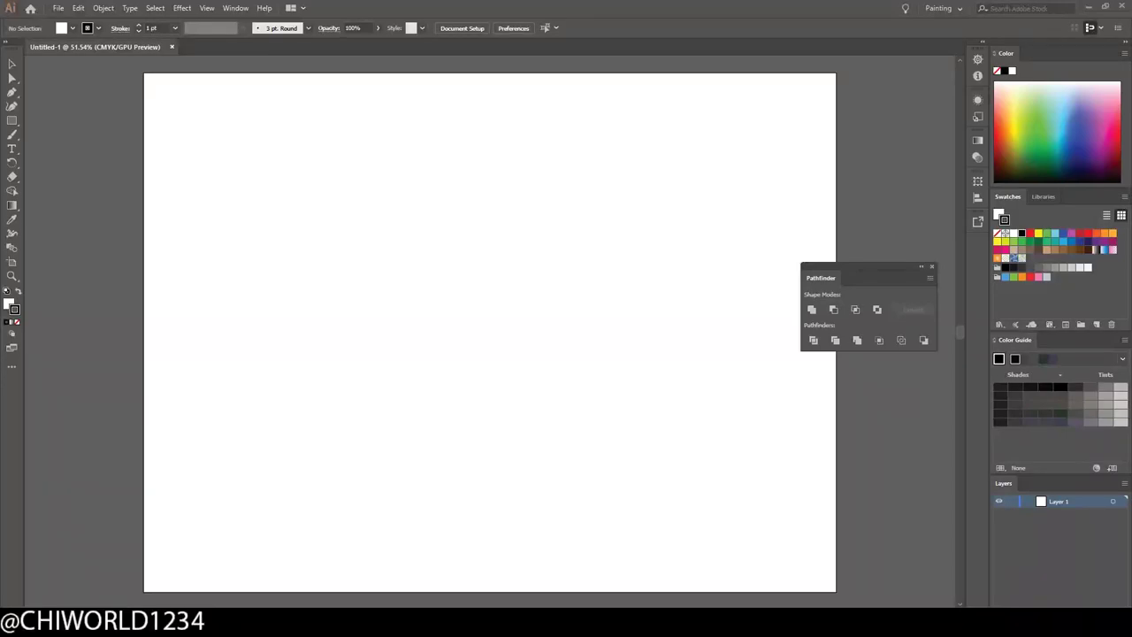
Place the portrait photo, enlarge it to fill most of the artboard, and fade it to 65% opacity.
left_click(444, 314)
left_click_drag(568, 374, 747, 323)
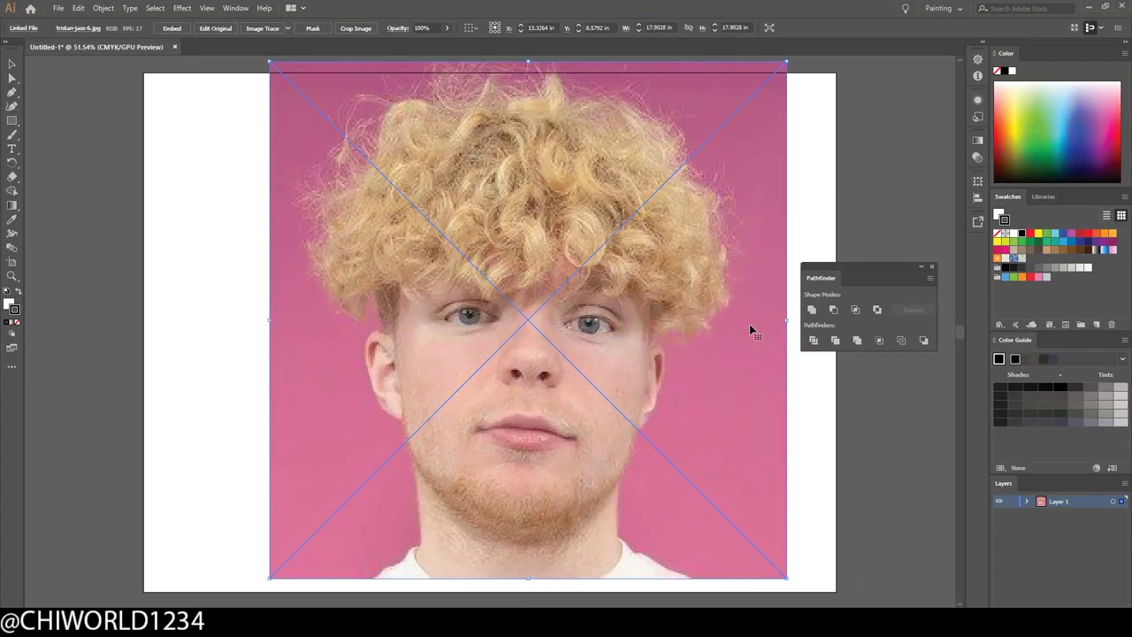
left_click(447, 27)
left_click_drag(451, 39, 430, 39)
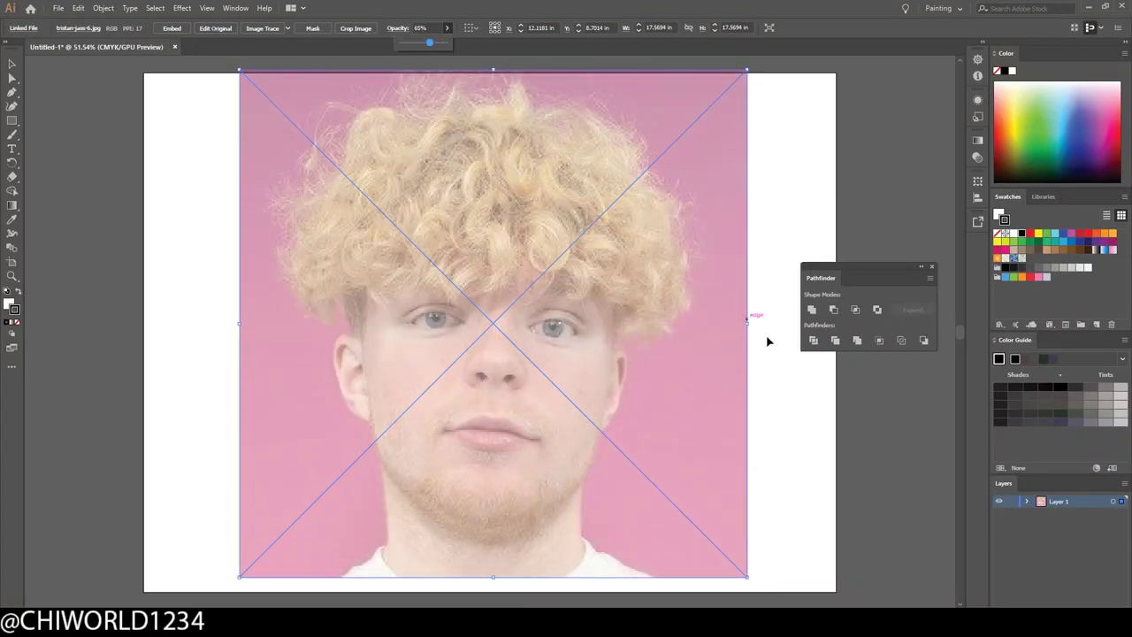
left_click(766, 317)
Create a new Calligraphic brush whose Size varies with Pressure.
left_click(308, 28)
left_click(278, 119)
left_click(30, 133)
left_click(196, 185)
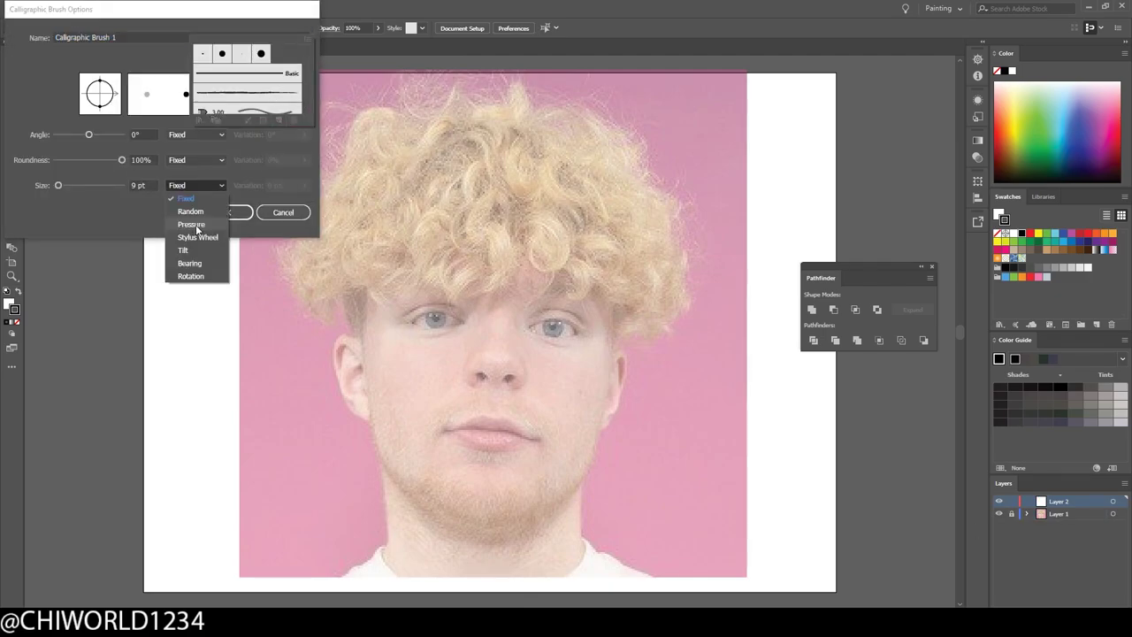
left_click(189, 231)
left_click(216, 210)
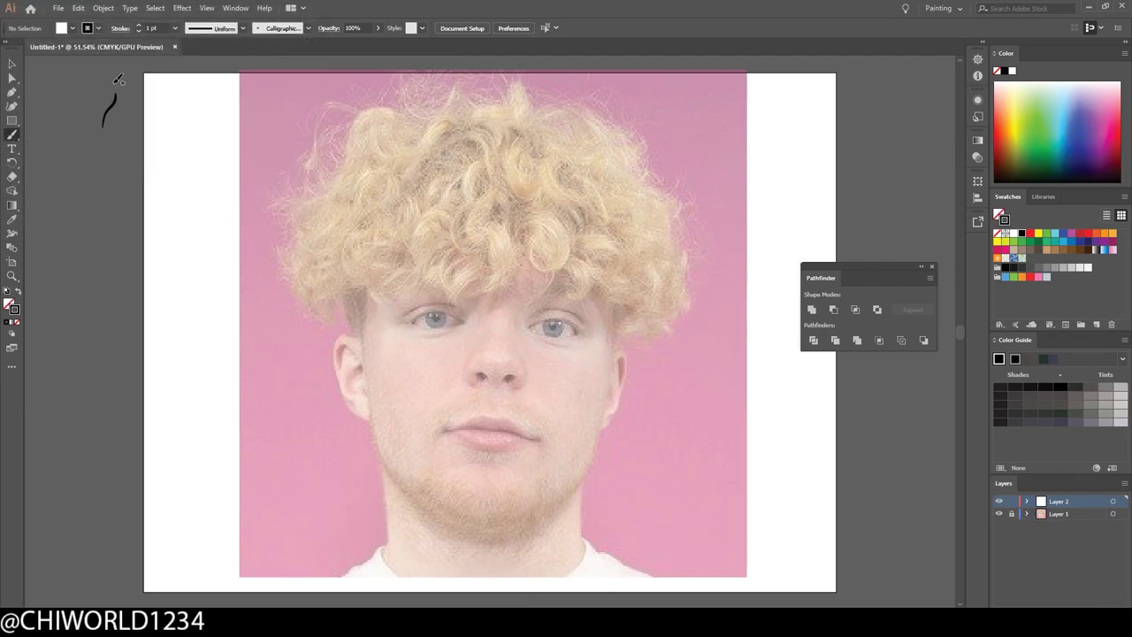
Set the stroke to 0.25 pt and trace the nostrils and both sides of the nose.
left_click(174, 28)
left_click(186, 45)
scroll(424, 344, "down", 1)
scroll(419, 354, "up", 5)
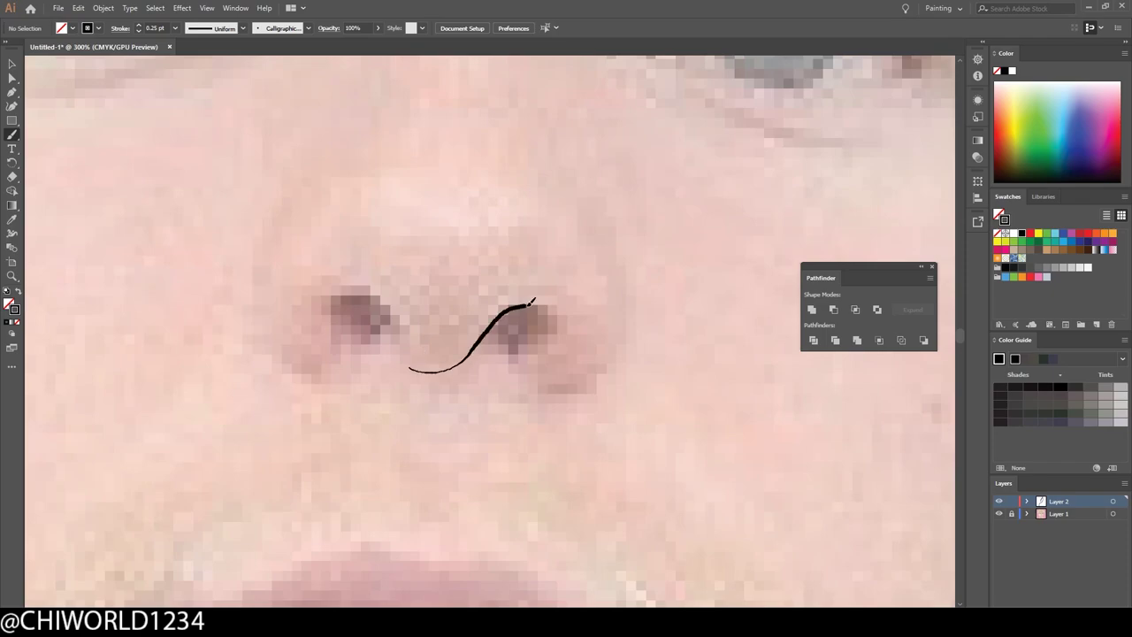
left_click_drag(532, 302, 557, 325)
scroll(406, 333, "down", 3)
scroll(561, 443, "up", 2)
left_click_drag(370, 434, 366, 278)
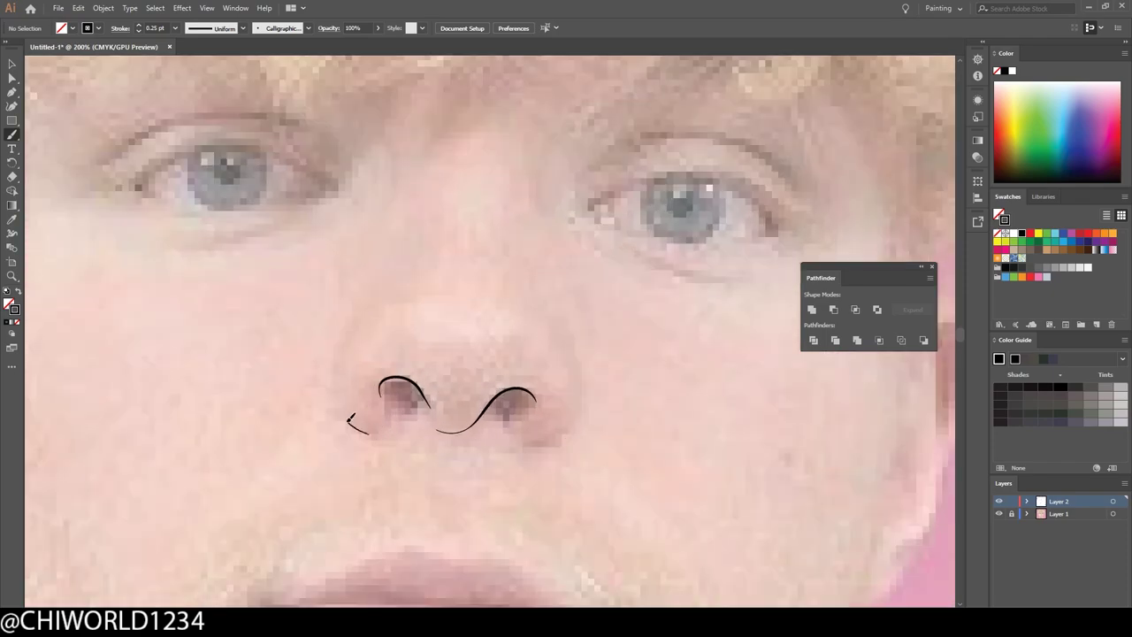
left_click_drag(518, 450, 571, 302)
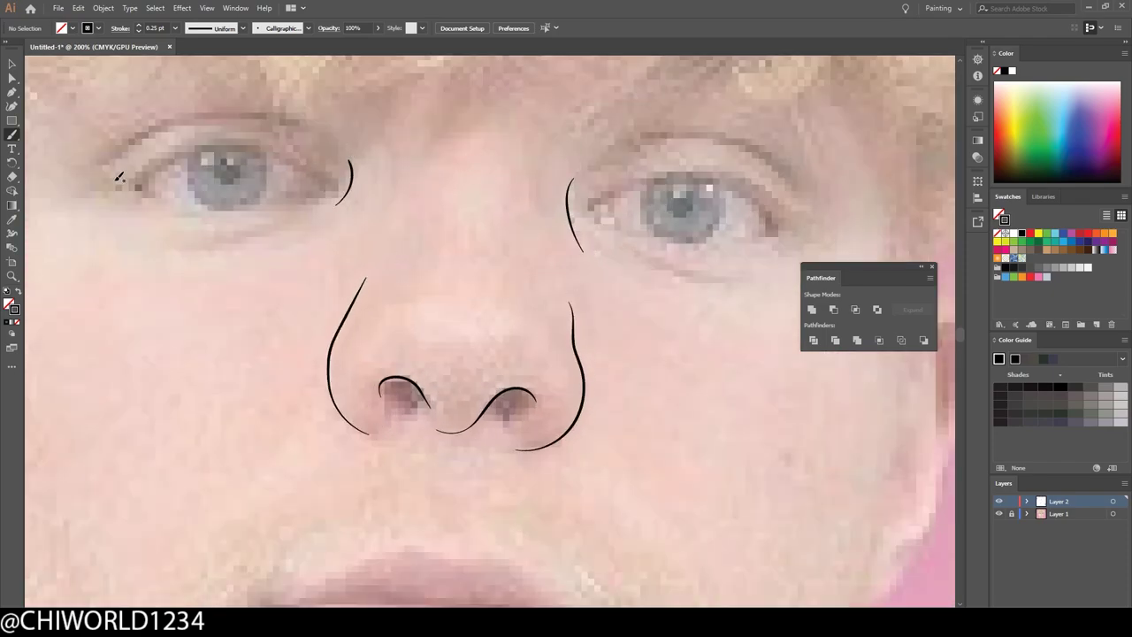
Trace the upper edges of both eyes and both eyebrows, undoing stray strokes.
left_click_drag(232, 138, 329, 176)
scroll(702, 397, "down", 2)
scroll(702, 397, "up", 2)
key("ctrl+z")
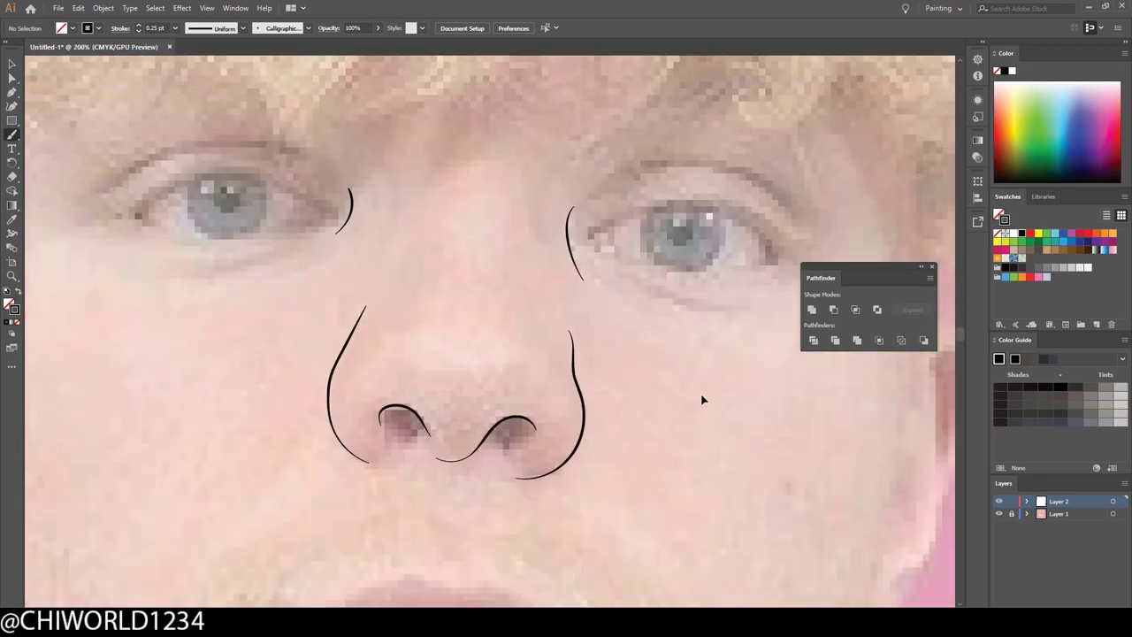
key("ctrl+z")
key("ctrl+z")
key("ctrl+z")
left_click_drag(189, 180, 334, 215)
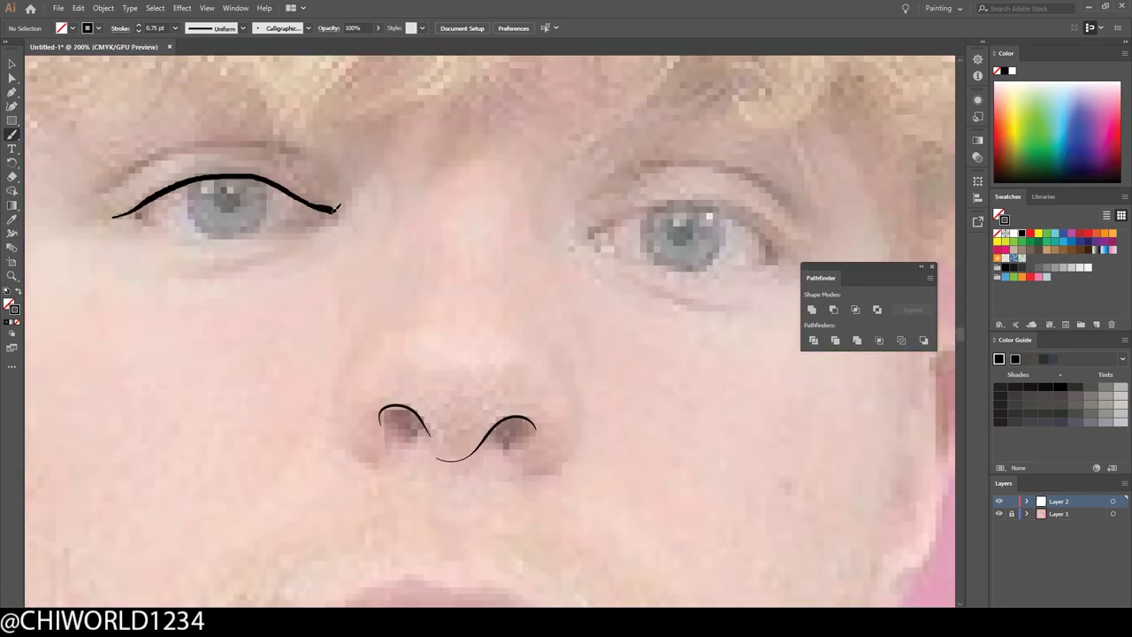
left_click_drag(588, 237, 790, 256)
mouse_move(580, 205)
left_mouse_down()
mouse_move(619, 184)
mouse_move(786, 207)
left_mouse_up()
left_click_drag(106, 193, 297, 144)
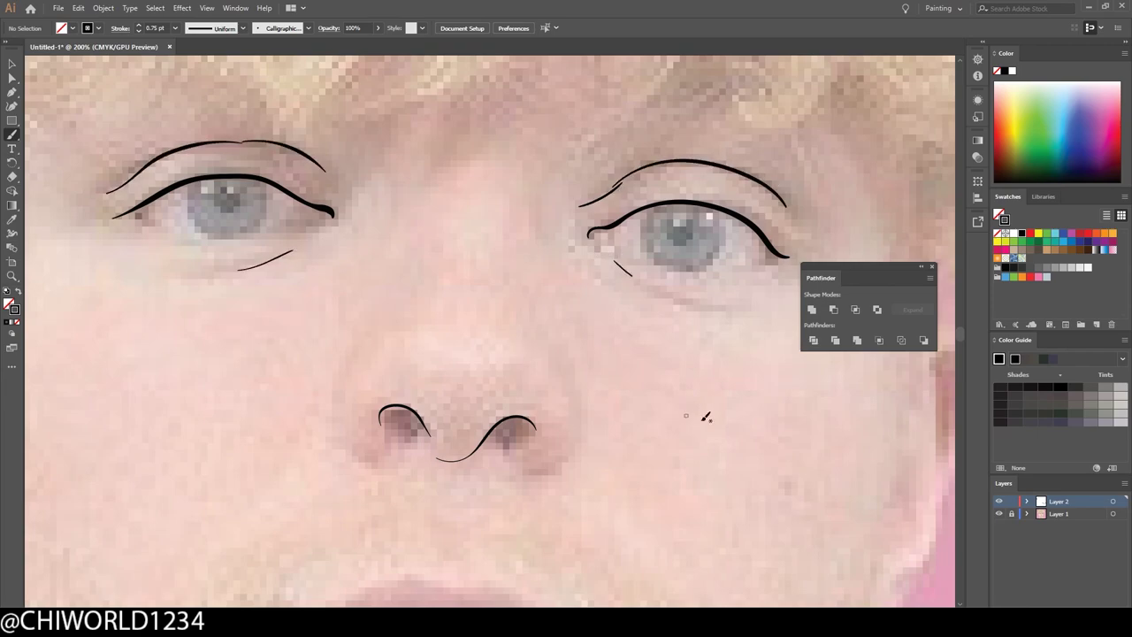
Zoom in on the nose and redraw its left and right sides.
key("ctrl+0")
key("ctrl+plus")
key("ctrl+plus")
key("ctrl+plus")
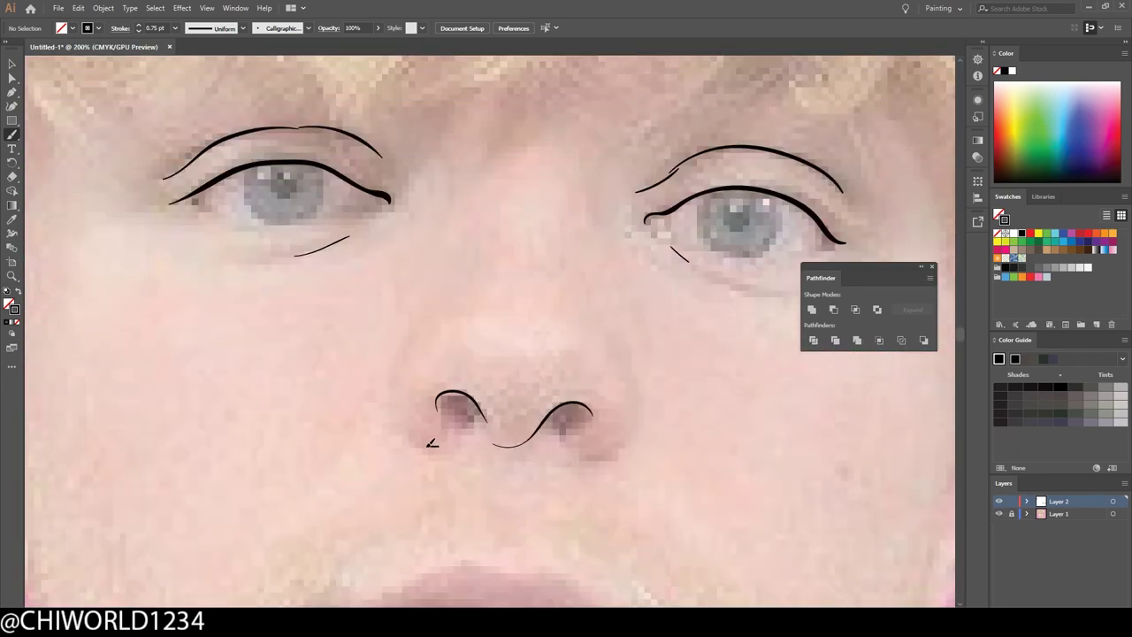
left_click_drag(438, 447, 430, 315)
left_click_drag(573, 458, 634, 362)
Draw the line between the lips and the jawline and chin curve.
key("ctrl+0")
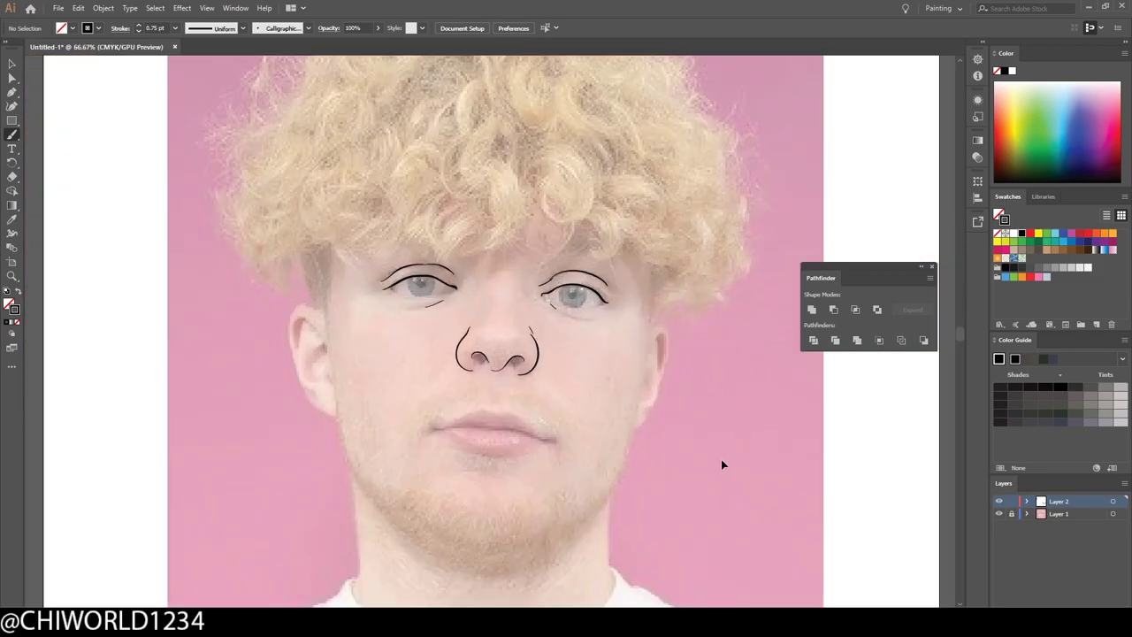
key("ctrl+plus")
key("ctrl+plus")
key("ctrl+plus")
left_click_drag(308, 402, 619, 443)
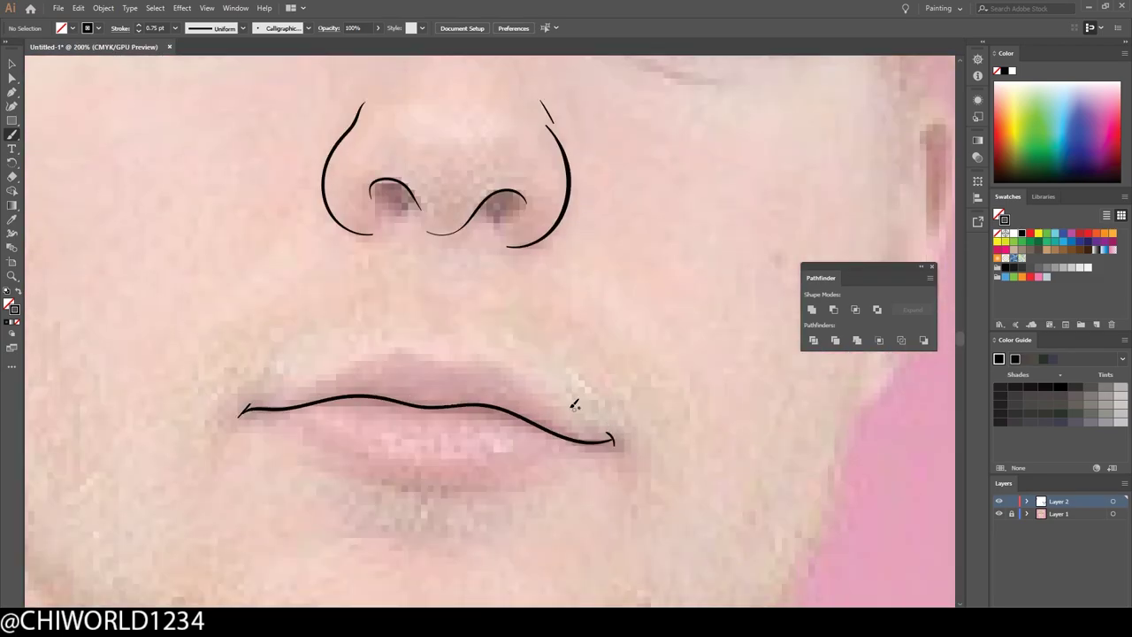
key("ctrl+0")
key("ctrl+plus")
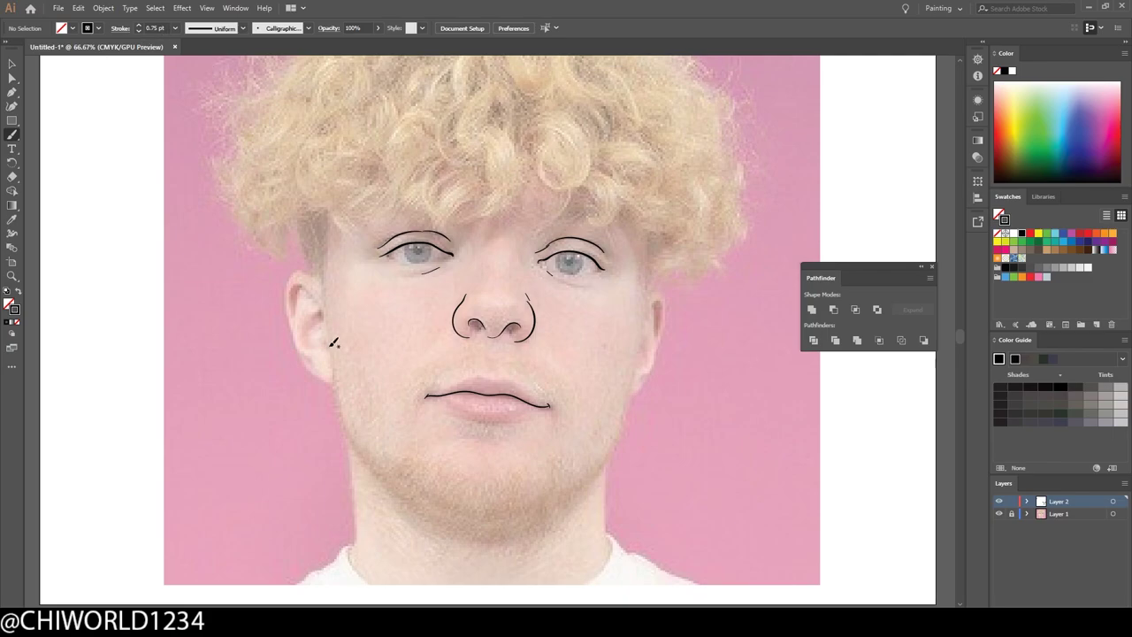
mouse_move(398, 483)
left_mouse_down()
mouse_move(455, 529)
mouse_move(528, 511)
mouse_move(641, 356)
left_mouse_up()
Outline the left side of the face, the left ear and the right ear.
left_click_drag(324, 336, 326, 249)
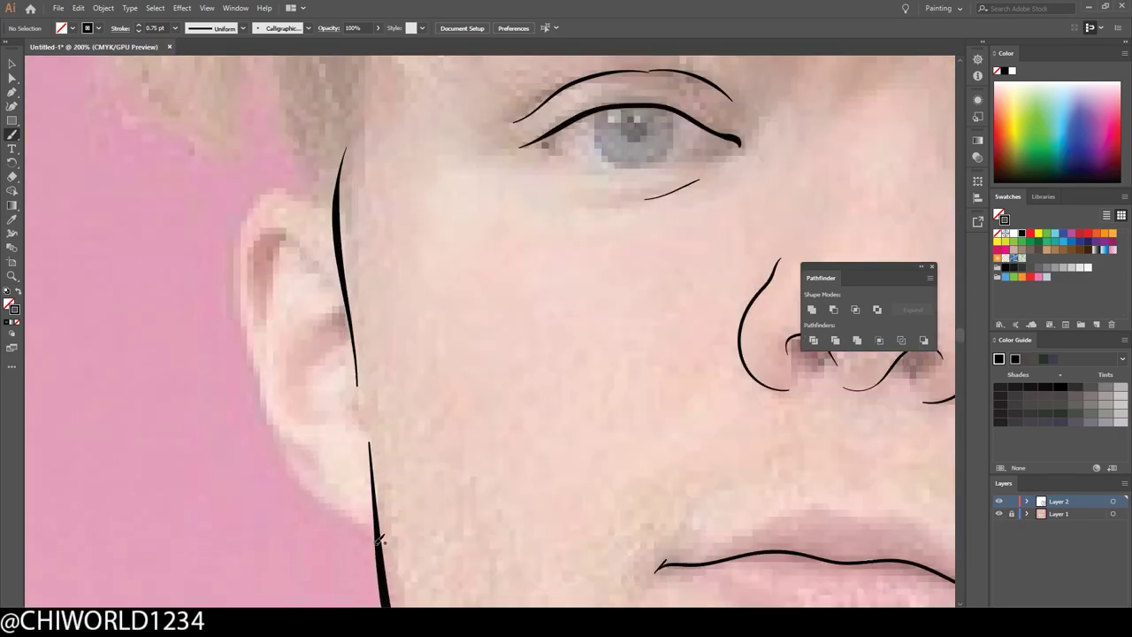
mouse_move(376, 535)
left_mouse_down()
mouse_move(274, 428)
mouse_move(324, 191)
left_mouse_up()
key("ctrl+0")
scroll(552, 335, "up", 5)
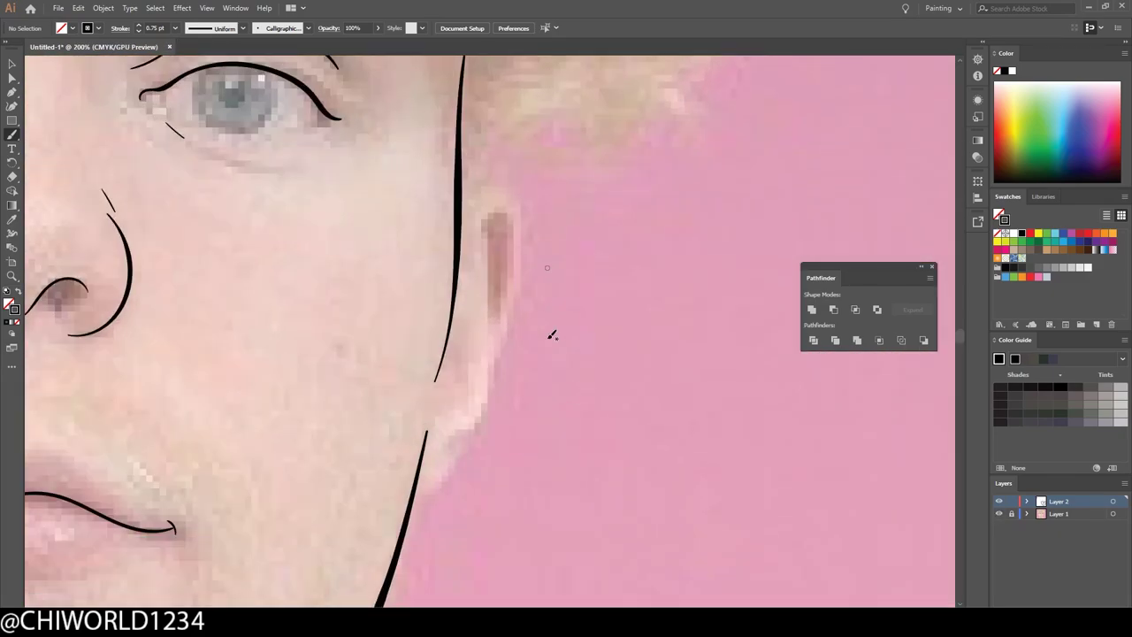
left_click_drag(472, 438, 492, 211)
key("ctrl+0")
Recolour the selected face outline stroke dark brown in the Color Picker.
key("v")
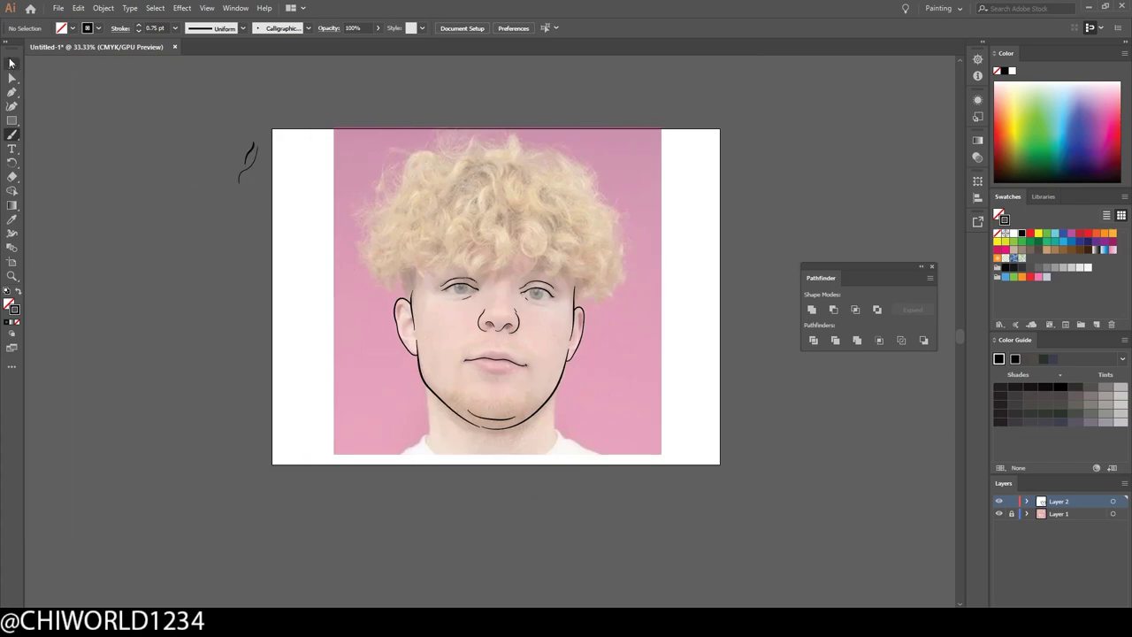
double_click(14, 310)
left_click(113, 169)
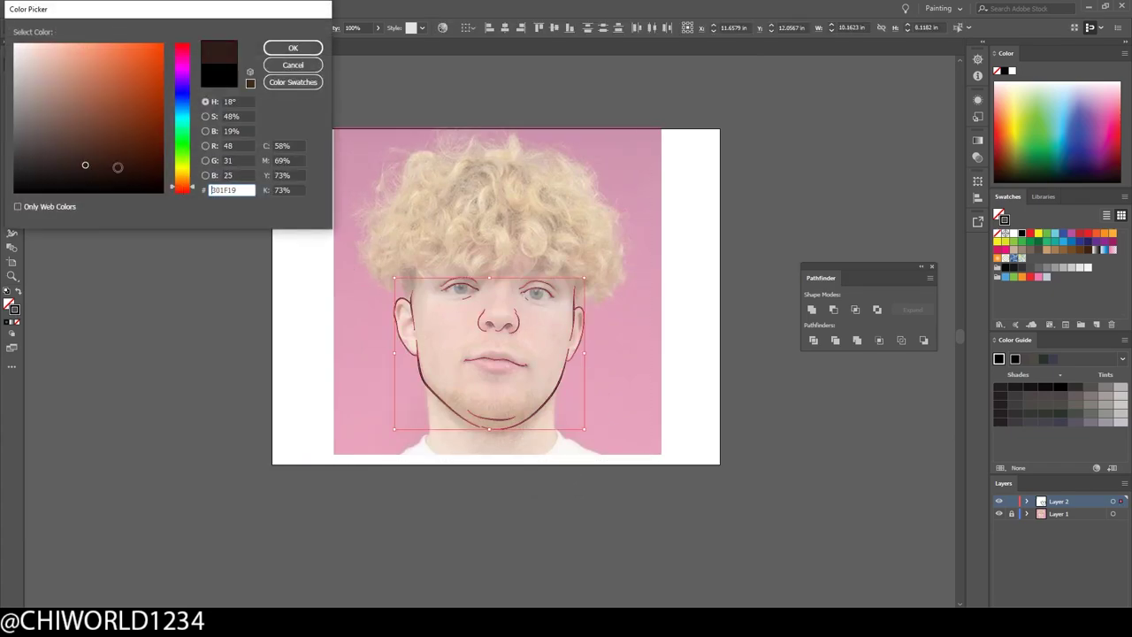
left_click(293, 48)
Draw a brush line along the left side of the head.
key("ctrl+1")
key("ctrl+plus")
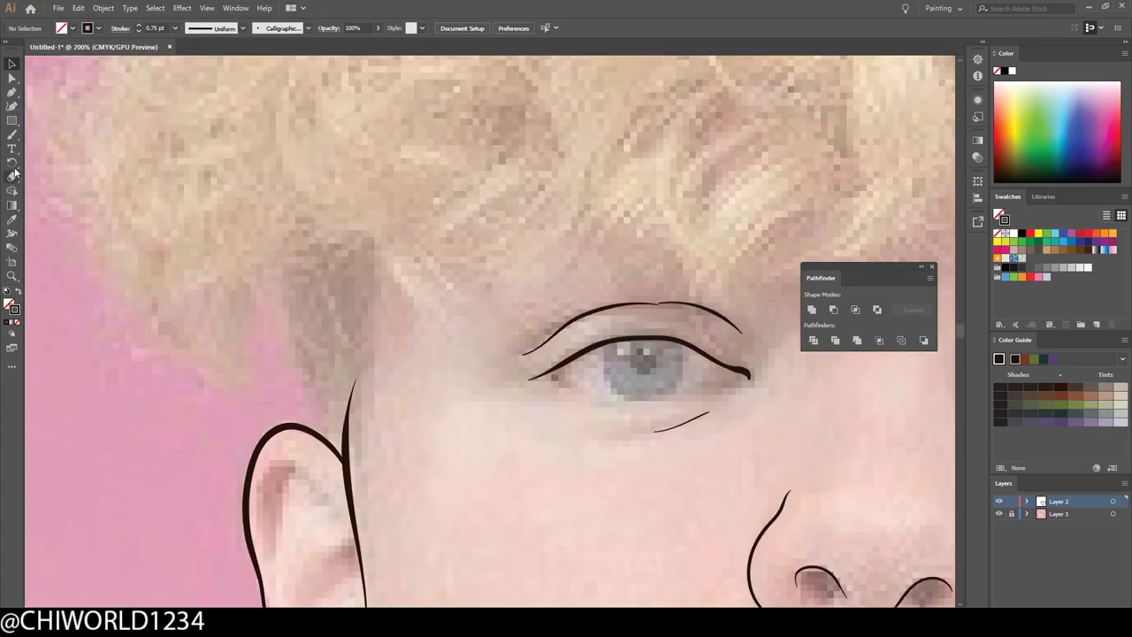
key("b")
left_click_drag(343, 446, 298, 263)
key("ctrl+0")
key("ctrl+plus")
key("ctrl+plus")
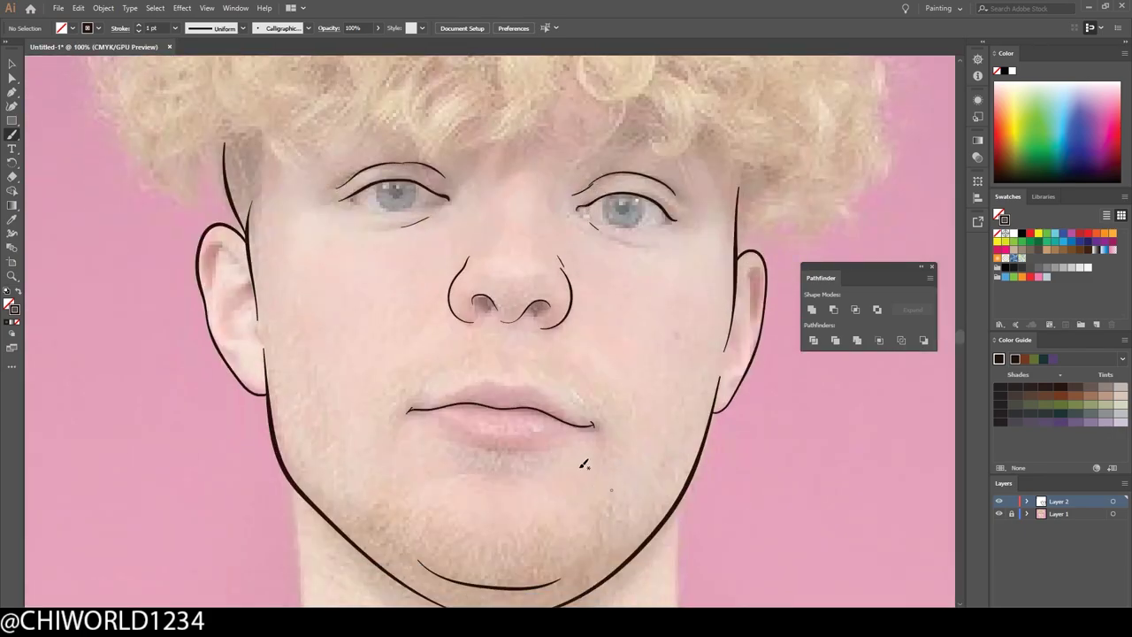
left_click(175, 28)
Set the stroke to 0.5 pt and outline the upper and lower lips.
left_click(189, 71)
scroll(405, 273, "down", 3)
key("ctrl+plus")
key("ctrl+plus")
key("ctrl+plus")
mouse_move(144, 323)
left_mouse_down()
mouse_move(686, 372)
mouse_move(567, 421)
mouse_move(134, 329)
left_mouse_up()
Draw lower eyelid lines under the left and right eyes.
key("ctrl+0")
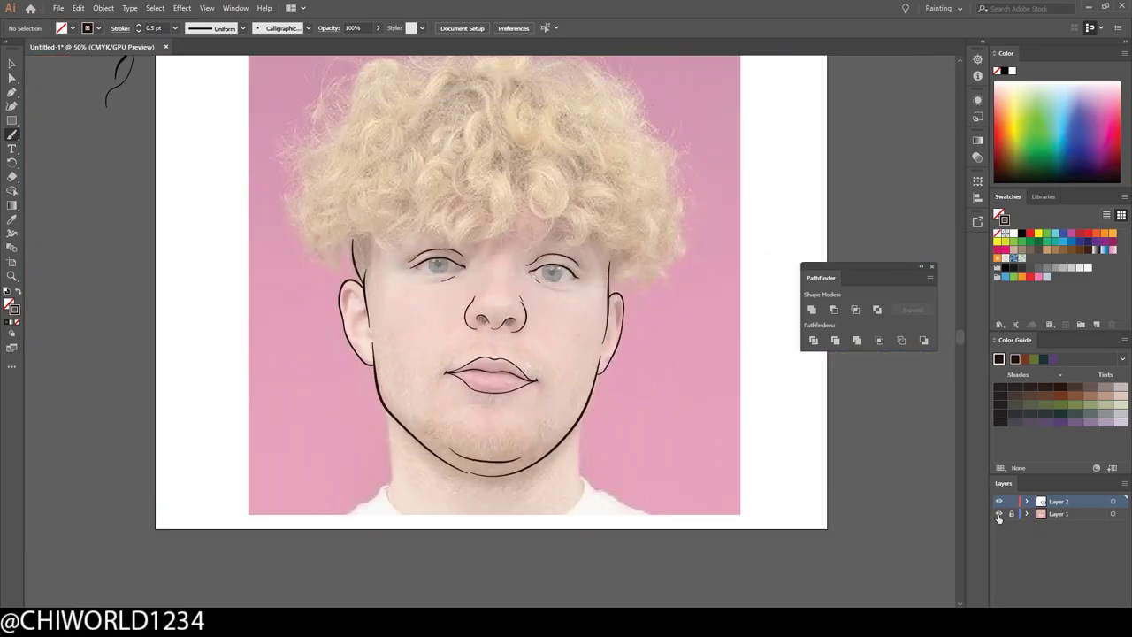
scroll(213, 237, "up", 3)
scroll(212, 237, "up", 2)
mouse_move(184, 246)
left_mouse_down()
mouse_move(328, 260)
mouse_move(626, 238)
mouse_move(587, 252)
left_mouse_up()
scroll(610, 358, "down", 3)
scroll(559, 328, "up", 3)
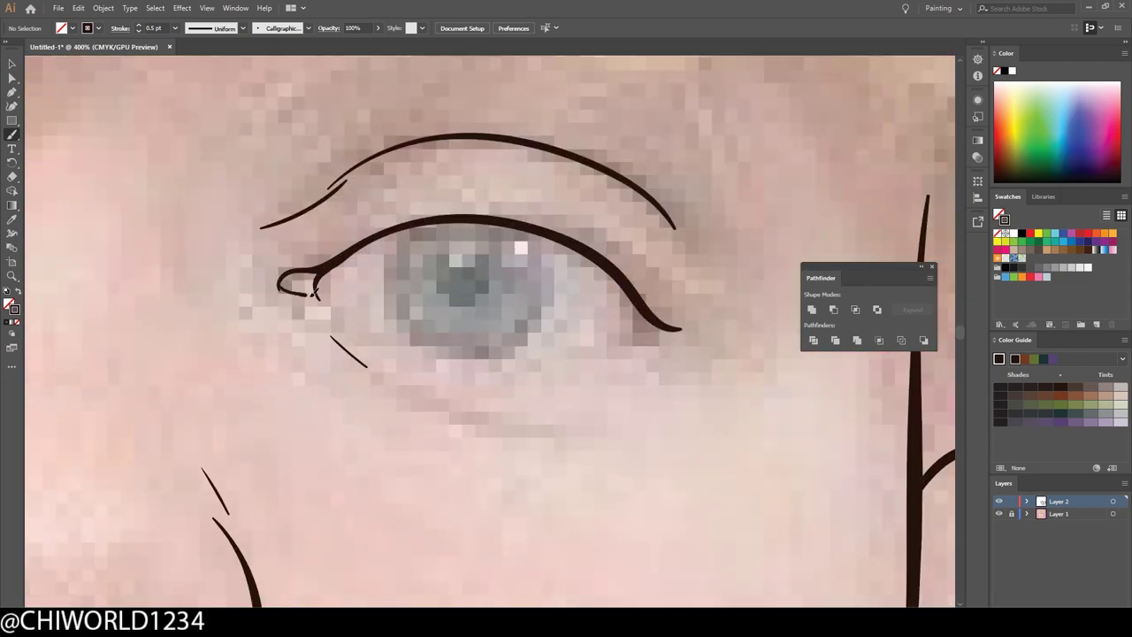
left_click_drag(314, 294, 659, 334)
scroll(748, 518, "down", 2)
scroll(748, 518, "down", 3)
Hide the photo and add helix, inner curve, lobe and hook lines inside the left ear.
left_click(999, 514)
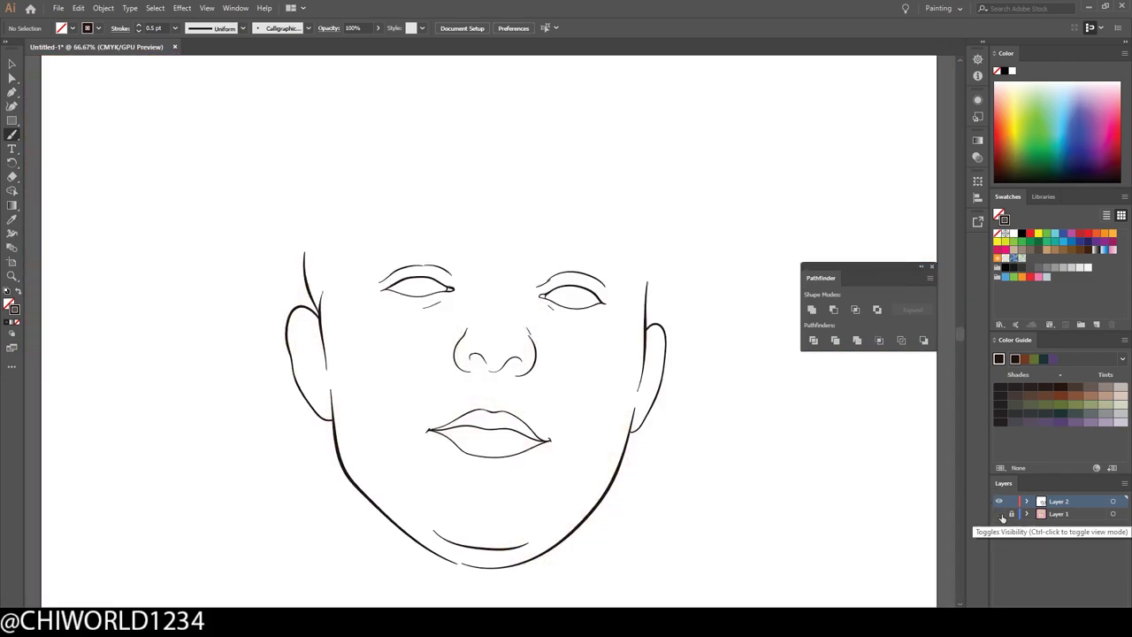
scroll(274, 411, "up", 3)
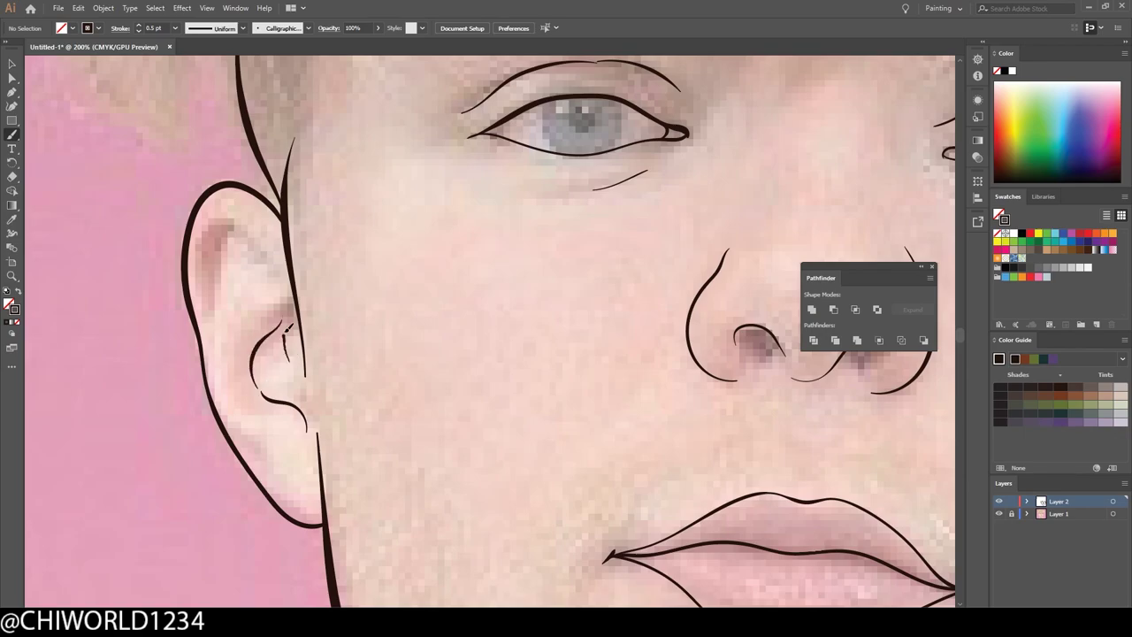
left_click_drag(203, 271, 260, 264)
left_click_drag(221, 412, 265, 458)
left_click_drag(228, 233, 223, 421)
left_click_drag(260, 262, 248, 286)
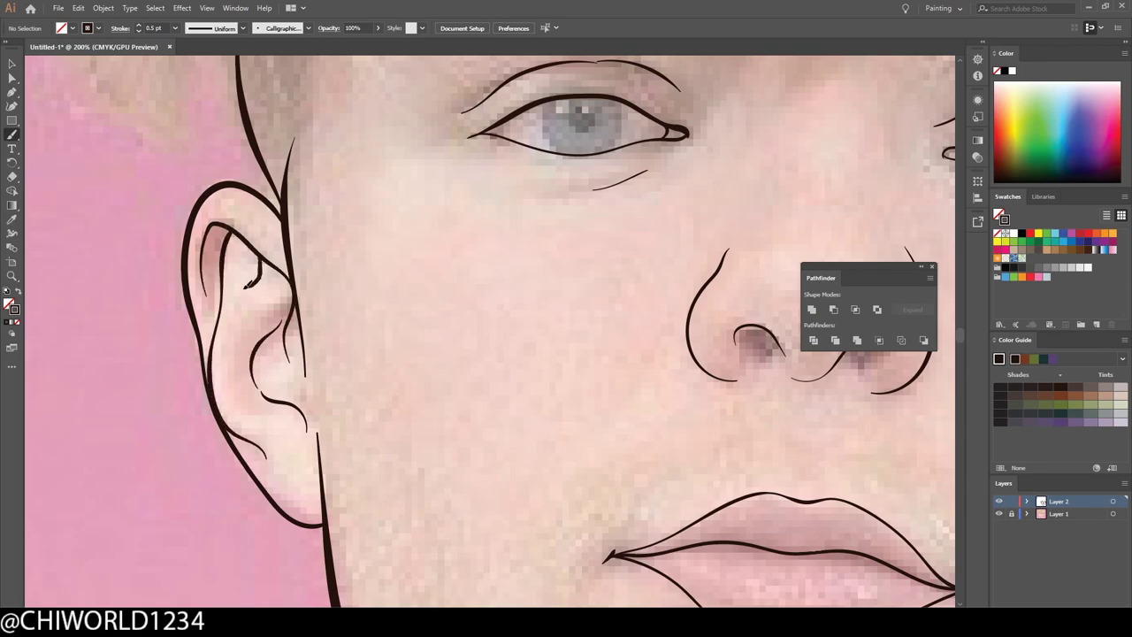
scroll(678, 539, "down", 3)
scroll(580, 228, "up", 3)
Add inner-curve and lobe strokes to the right ear, then swap fill and stroke colours.
left_click_drag(593, 290, 600, 358)
left_click_drag(583, 403, 546, 434)
left_click_drag(537, 413, 566, 391)
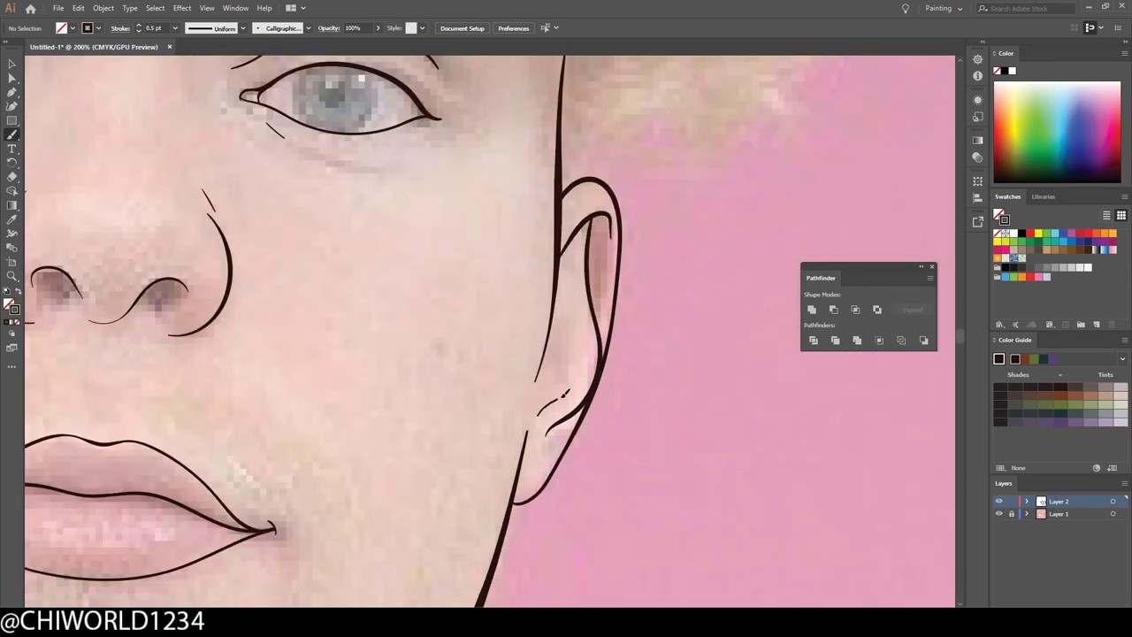
scroll(614, 478, "down", 3)
scroll(144, 197, "up", 1)
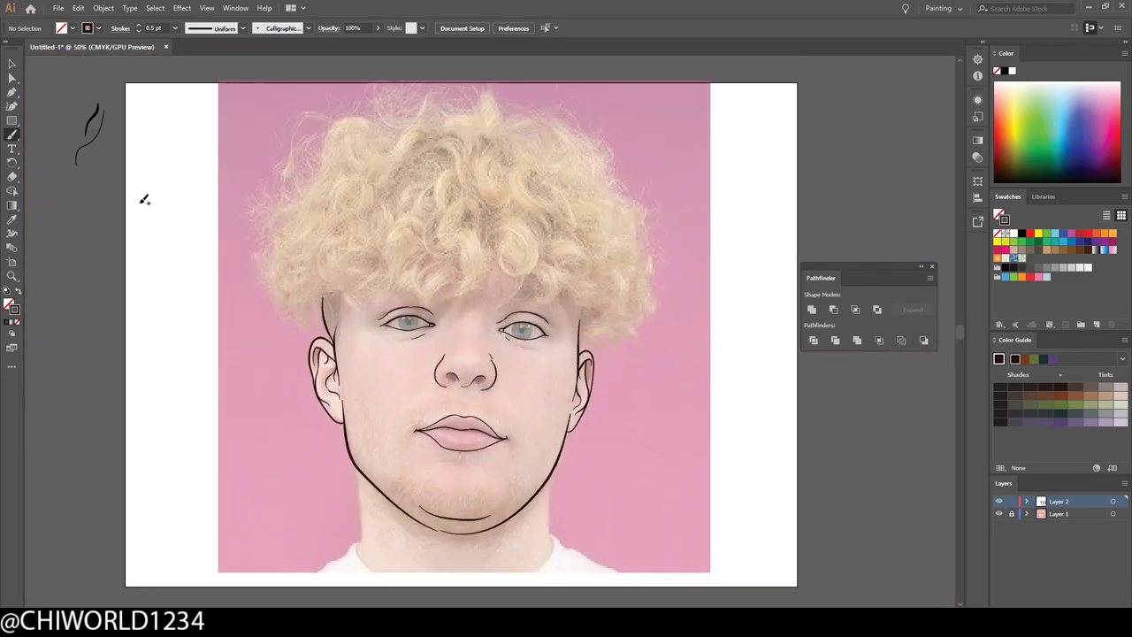
key("shift+x")
scroll(275, 278, "up", 2)
scroll(385, 324, "up", 5)
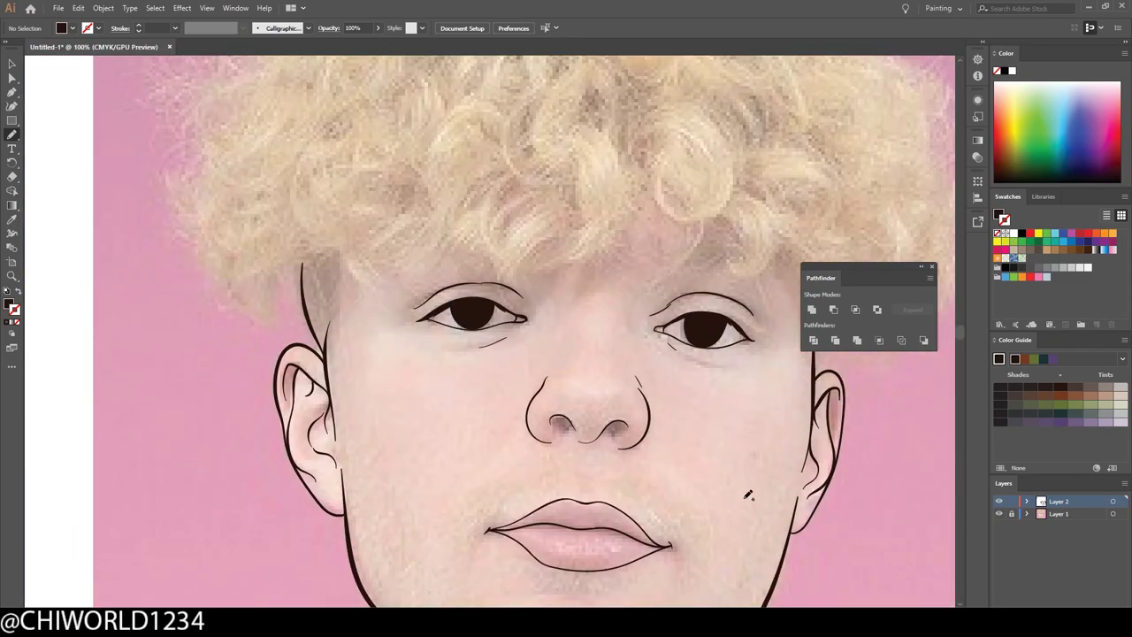
Trace around the curly hair's outer edge across the top curls into a solid dark shape.
left_click_drag(633, 285, 580, 368)
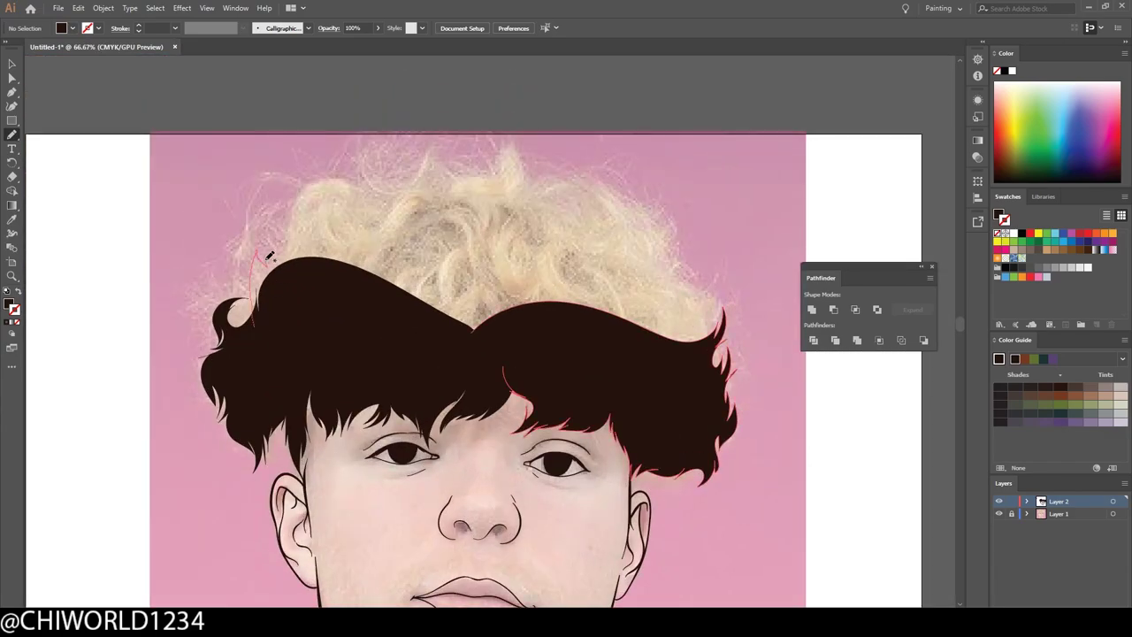
left_click_drag(270, 257, 415, 185)
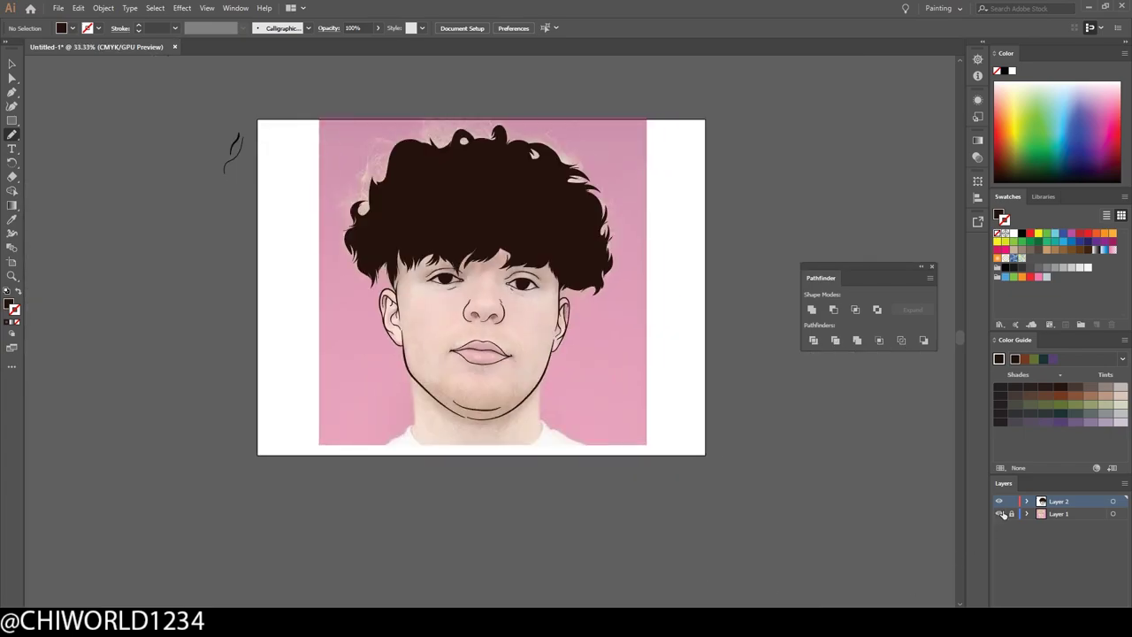
Hide the reference photo and add dark strokes along the hairline and beside the ear.
left_click(1000, 514)
scroll(266, 340, "up", 2)
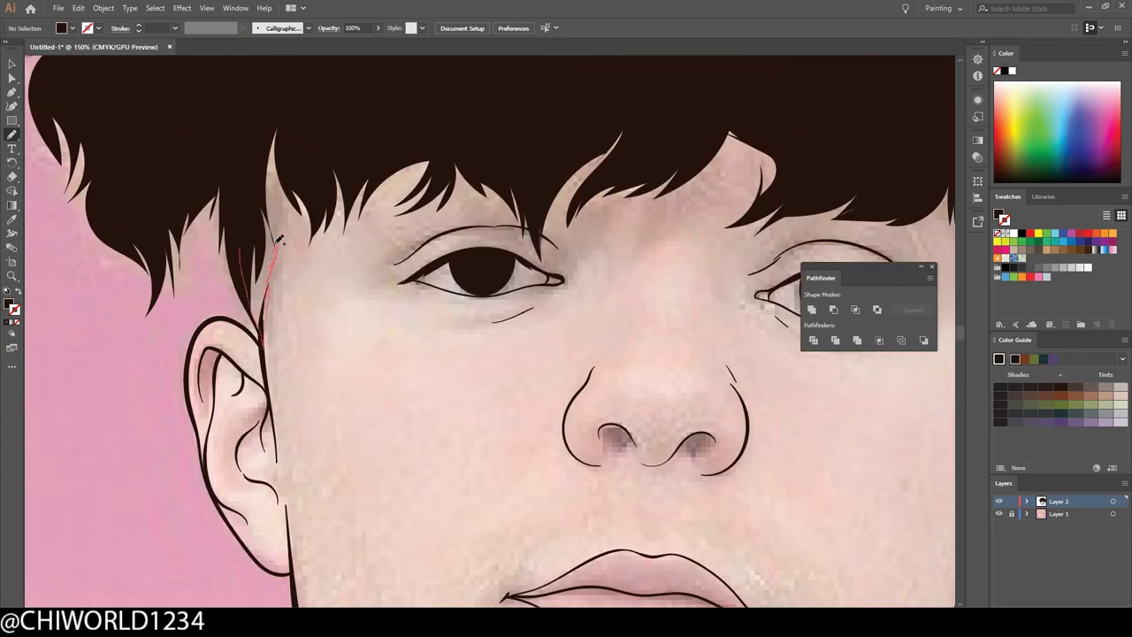
left_click_drag(277, 240, 274, 146)
left_click_drag(248, 271, 262, 318)
scroll(602, 467, "down", 4)
scroll(601, 460, "up", 5)
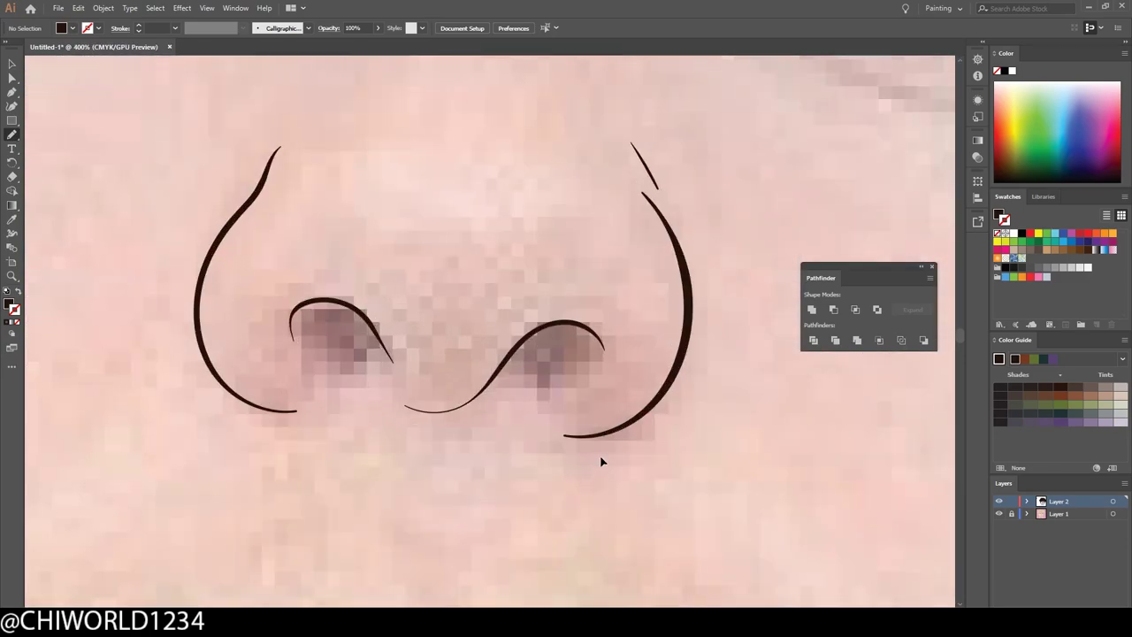
scroll(530, 398, "up", 2)
Shape the dark curved nostrils with extra strokes, then preview the line art without the photo.
left_click_drag(391, 370, 451, 382)
left_click_drag(425, 320, 421, 324)
scroll(502, 475, "up", 2)
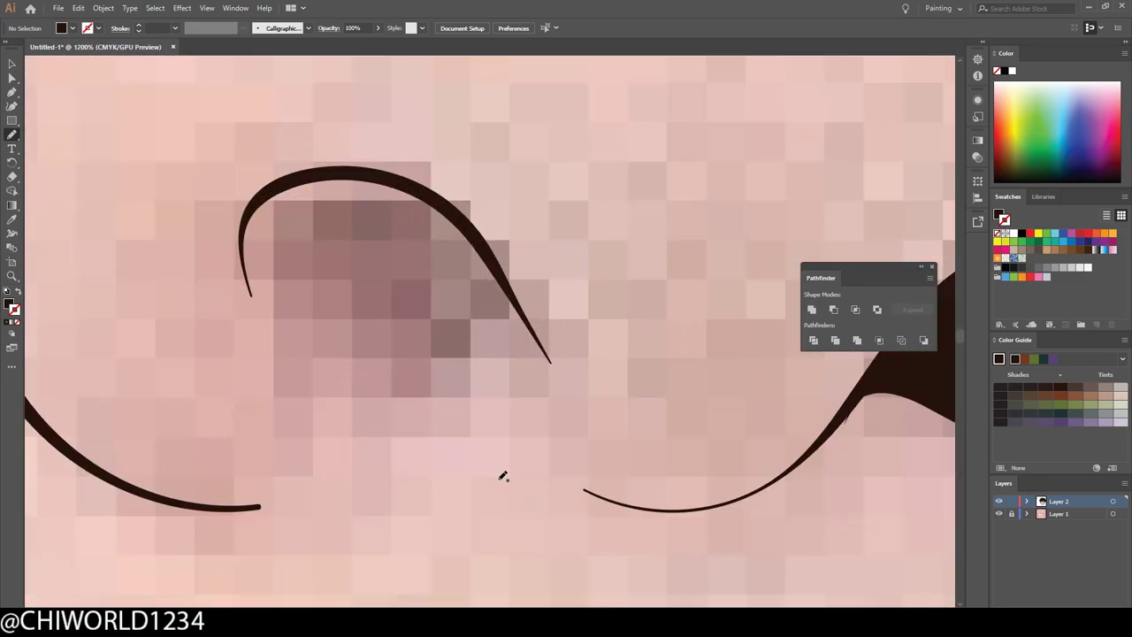
left_click_drag(428, 185, 429, 184)
scroll(578, 515, "down", 5)
scroll(752, 505, "down", 5)
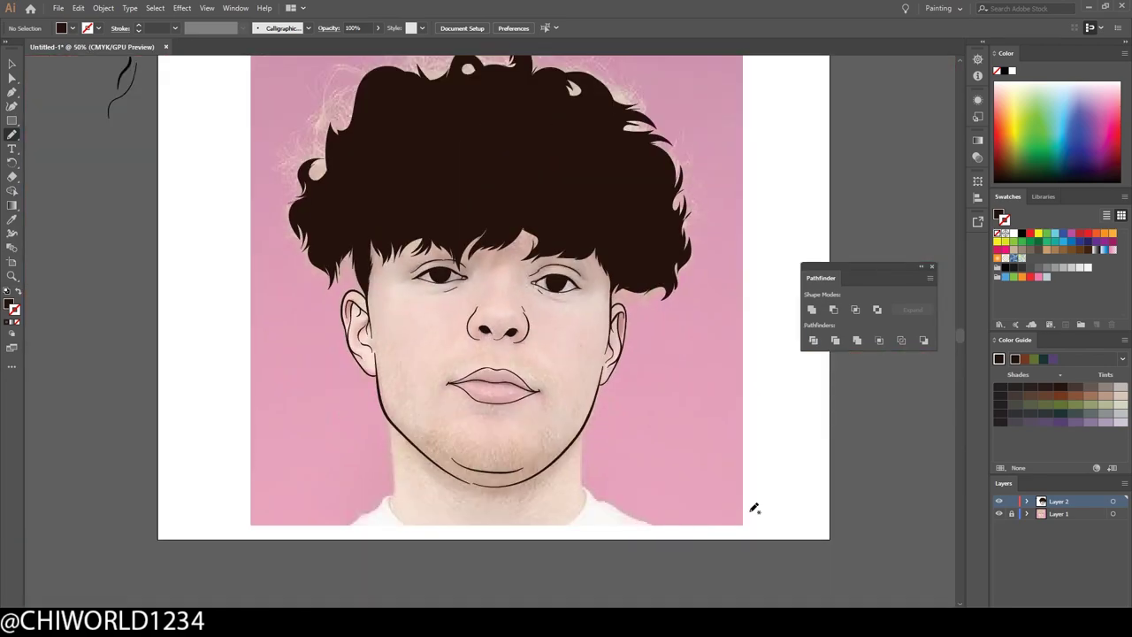
left_click(999, 514)
scroll(798, 518, "up", 5)
Draw the side of the neck down from the jaw.
scroll(798, 518, "up", 1)
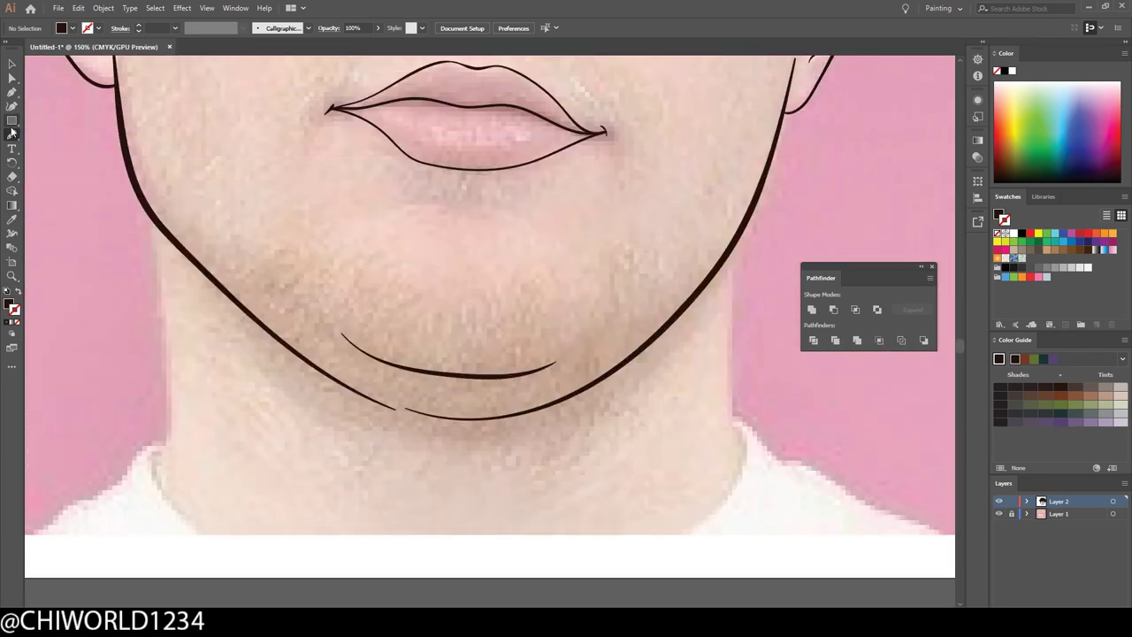
mouse_move(732, 221)
left_mouse_down()
mouse_move(730, 502)
mouse_move(610, 557)
mouse_move(505, 472)
mouse_move(332, 584)
mouse_move(232, 476)
mouse_move(168, 433)
mouse_move(161, 198)
left_mouse_up()
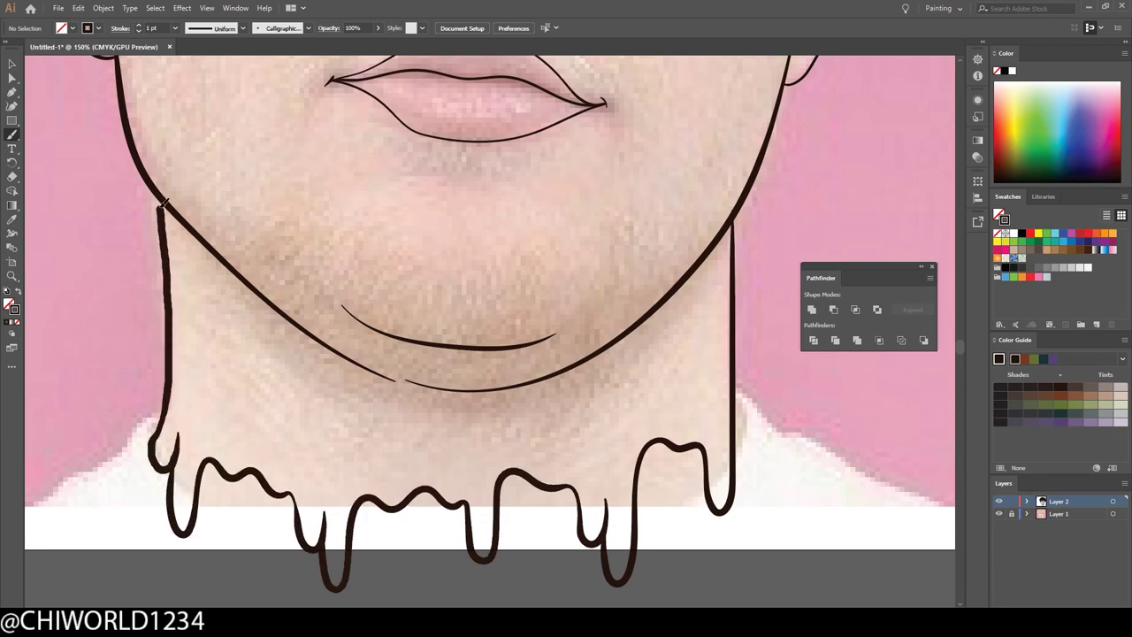
scroll(666, 539, "down", 3)
scroll(666, 539, "up", 1)
scroll(592, 425, "up", 6)
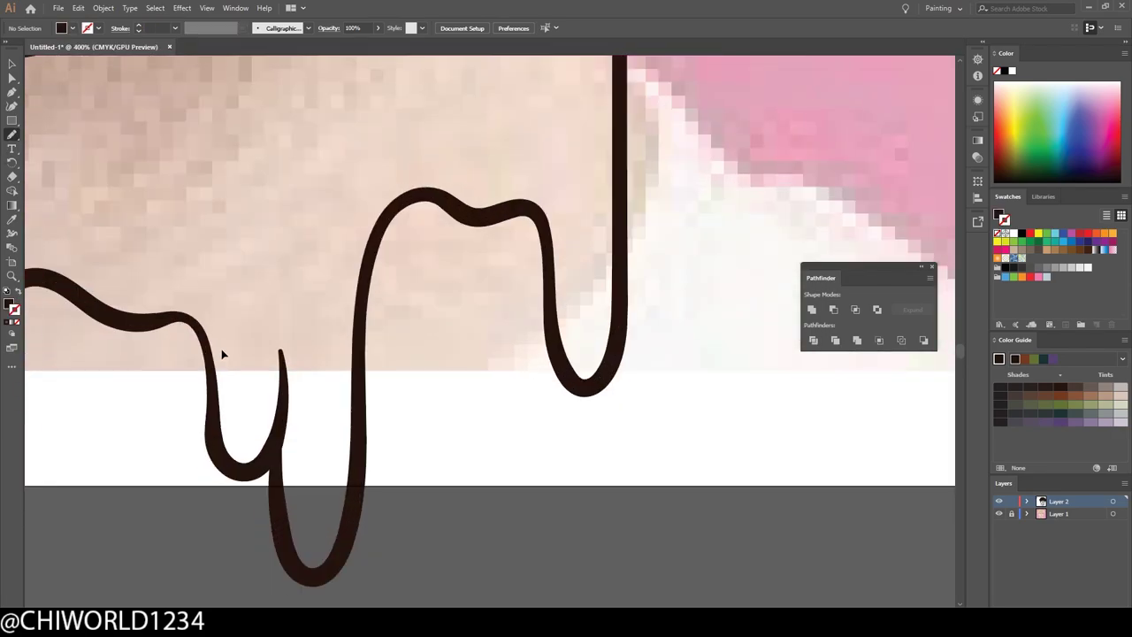
scroll(593, 425, "down", 1)
Draw a row of closed, filled drip shapes hanging along the bottom of the neck.
left_click_drag(595, 320, 511, 323)
left_click_drag(403, 193, 601, 327)
left_click_drag(301, 544, 607, 477)
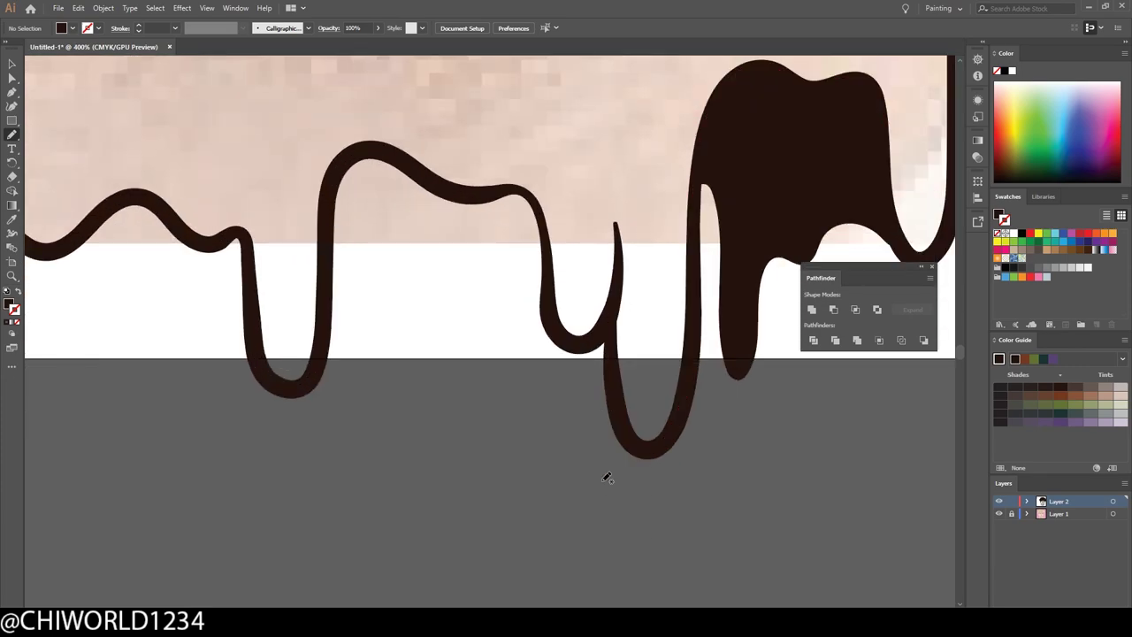
left_click_drag(447, 463, 566, 352)
scroll(623, 442, "down", 1)
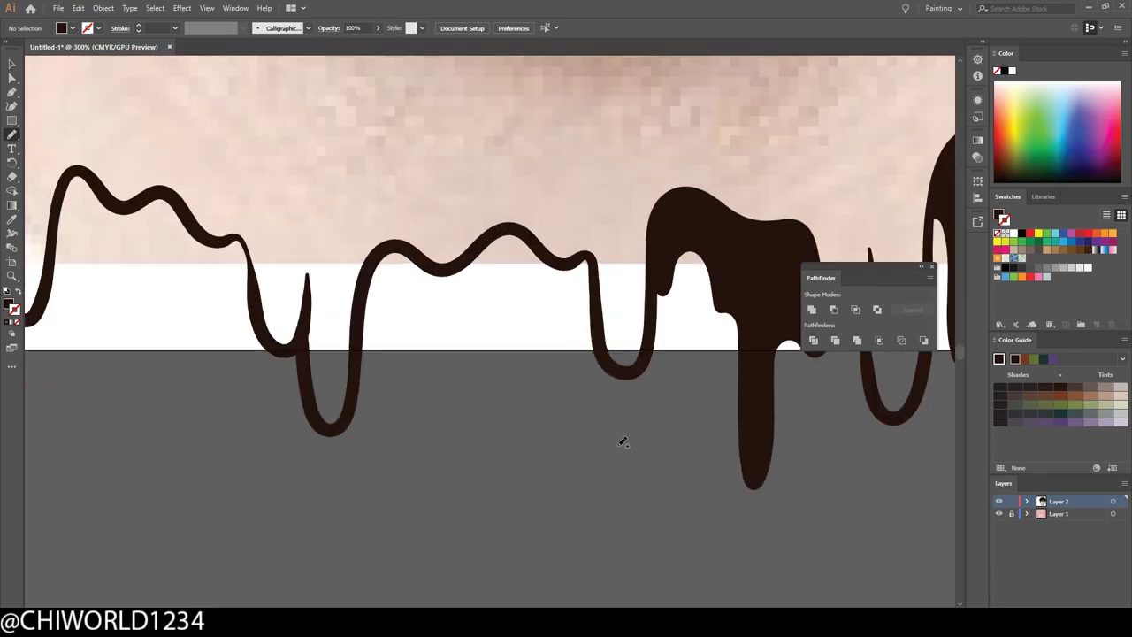
scroll(581, 528, "down", 2)
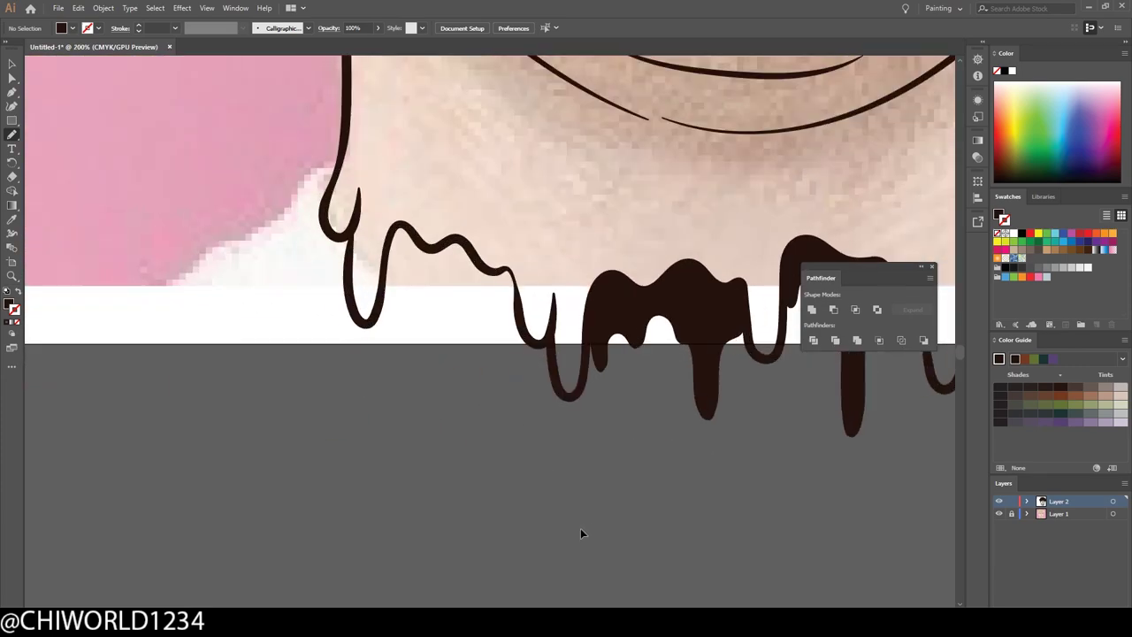
scroll(580, 528, "up", 3)
left_click_drag(654, 325, 325, 200)
scroll(620, 398, "down", 3)
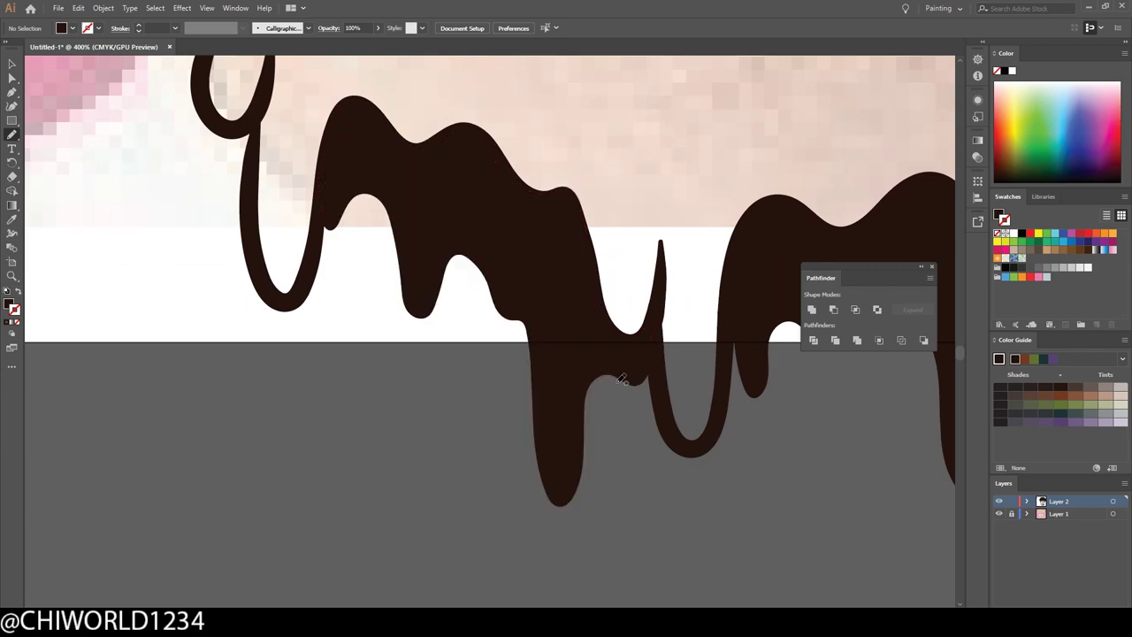
scroll(705, 536, "down", 4)
scroll(707, 505, "up", 2)
scroll(708, 507, "down", 2)
Hide Layer 1, select all line art and Expand Appearance into filled shapes.
left_click(999, 513)
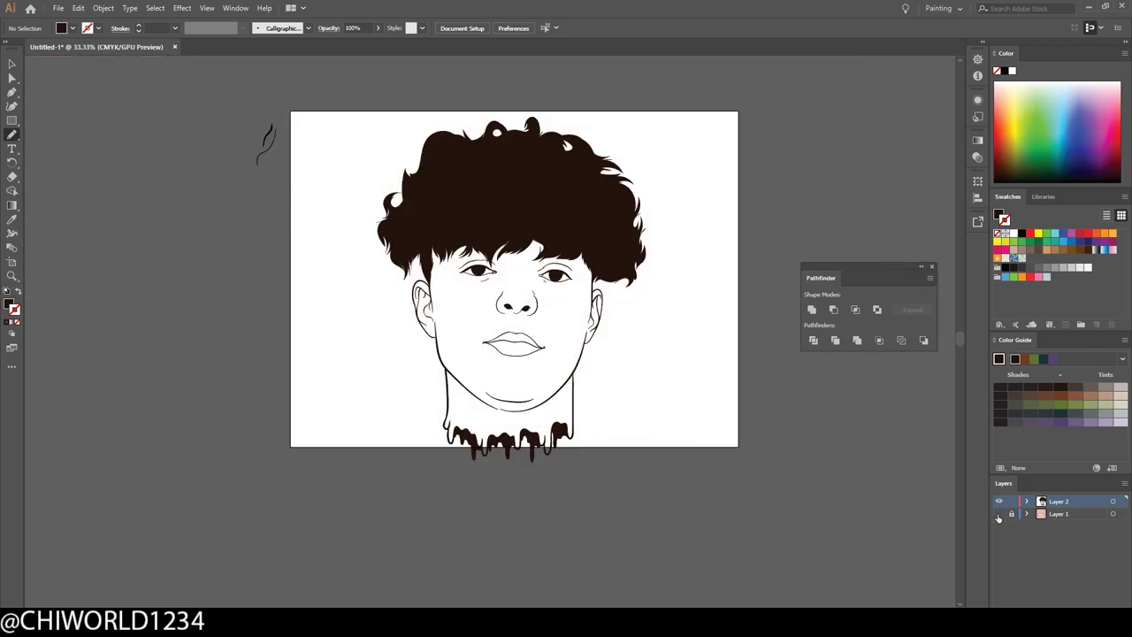
scroll(835, 512, "up", 1)
scroll(835, 512, "down", 1)
key("v")
scroll(474, 325, "up", 1)
key("ctrl+a")
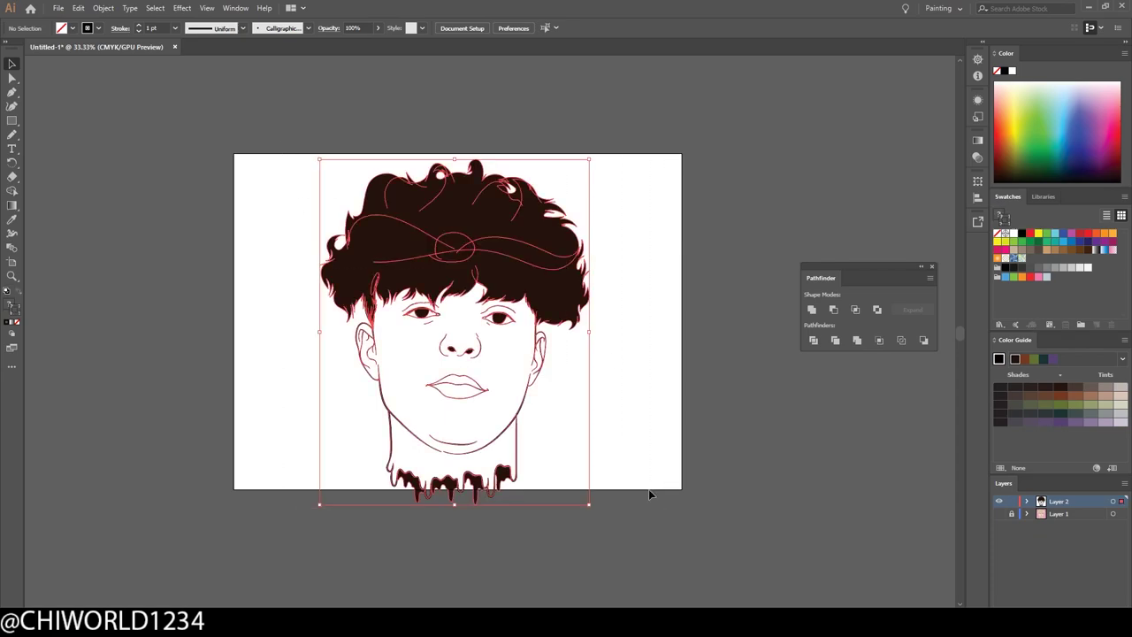
left_click(103, 8)
left_click(133, 114)
left_click(644, 386)
Group the head artwork and duplicate Layer 2 as Layer 2 copy.
key("ctrl+equal")
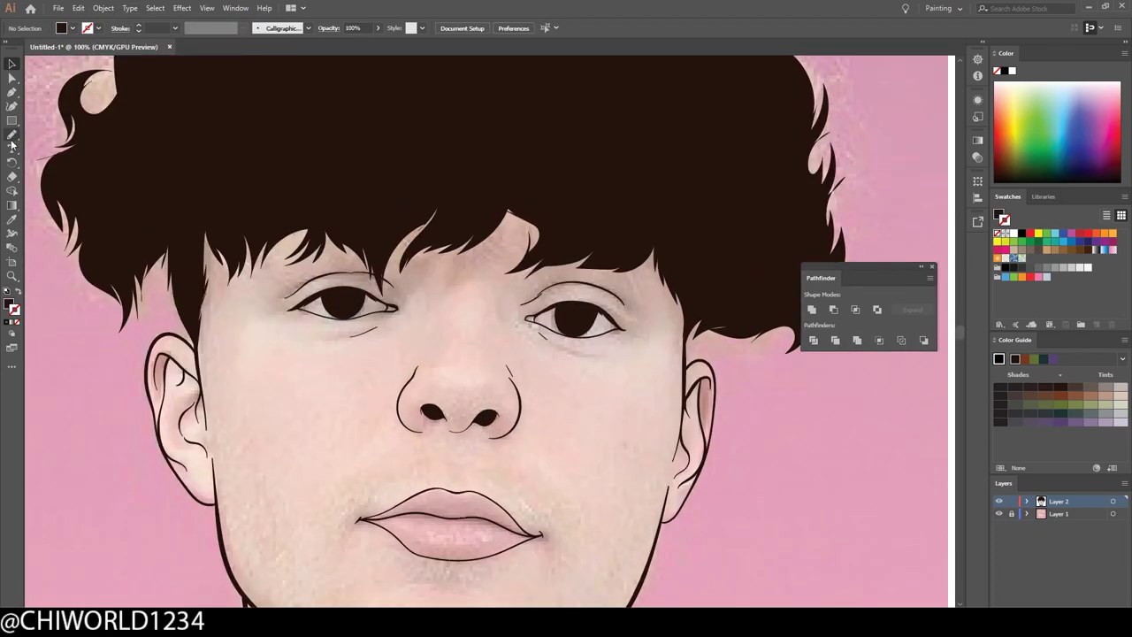
left_click(12, 137)
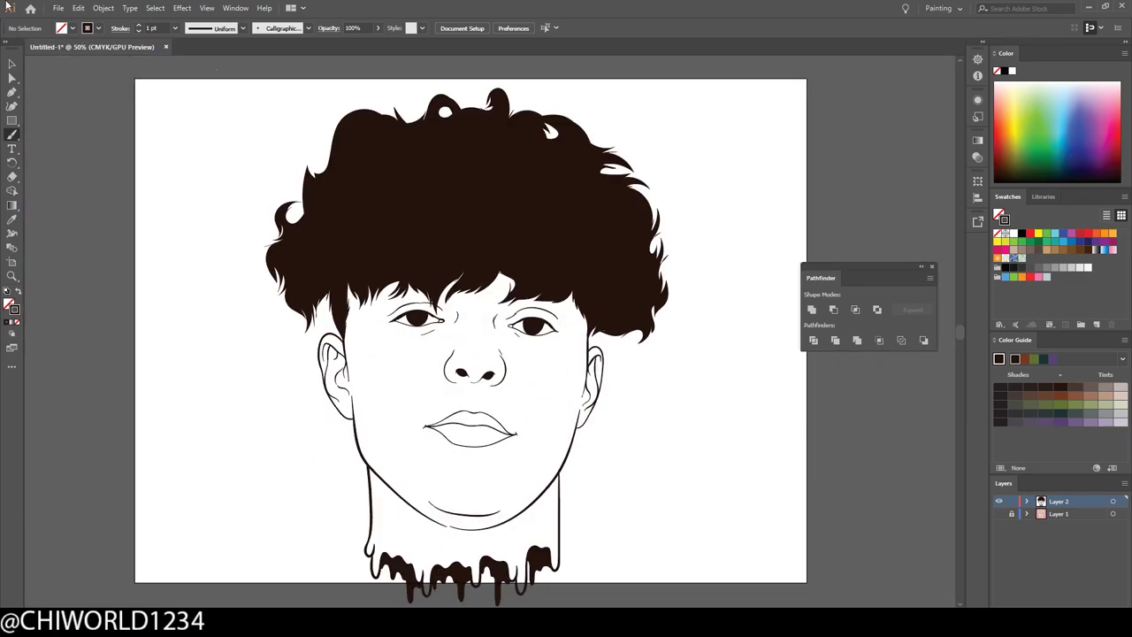
key("v")
left_click_drag(273, 101, 645, 498)
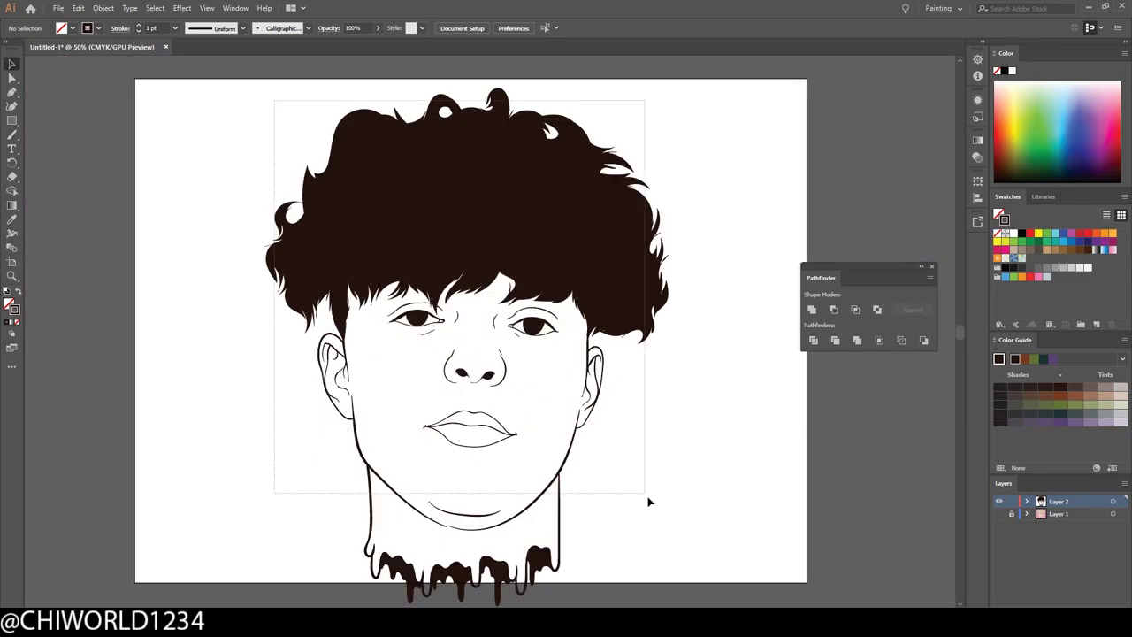
left_click(103, 7)
left_click(115, 76)
left_click(758, 433)
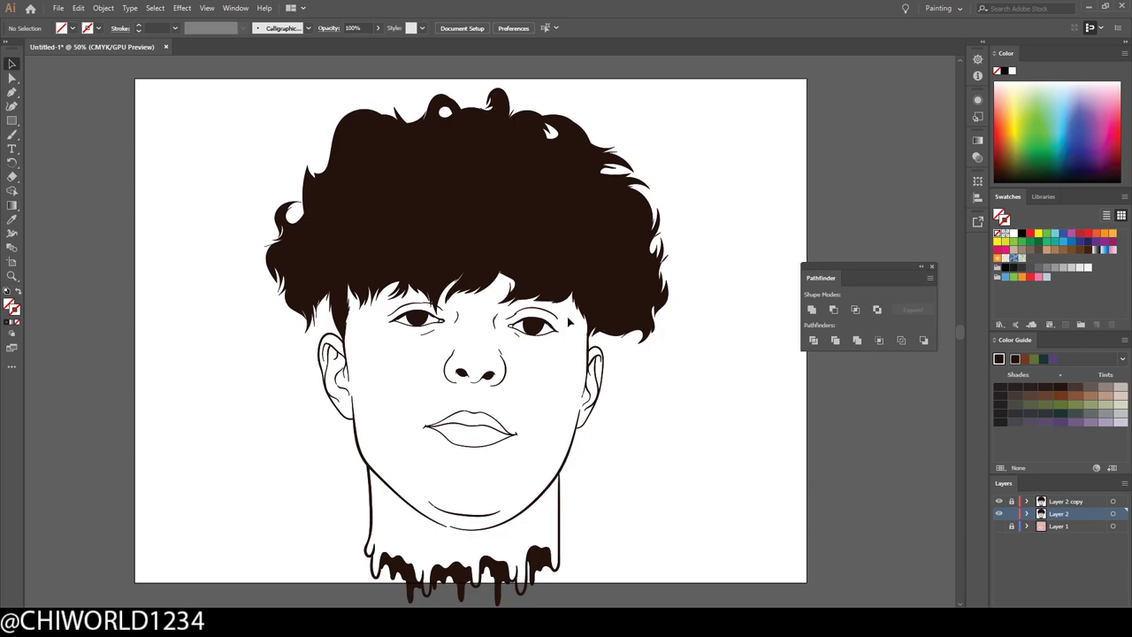
Load and dock the CHIWORLD SKIN TONES swatch library, then pick a peach tone.
left_click(1001, 467)
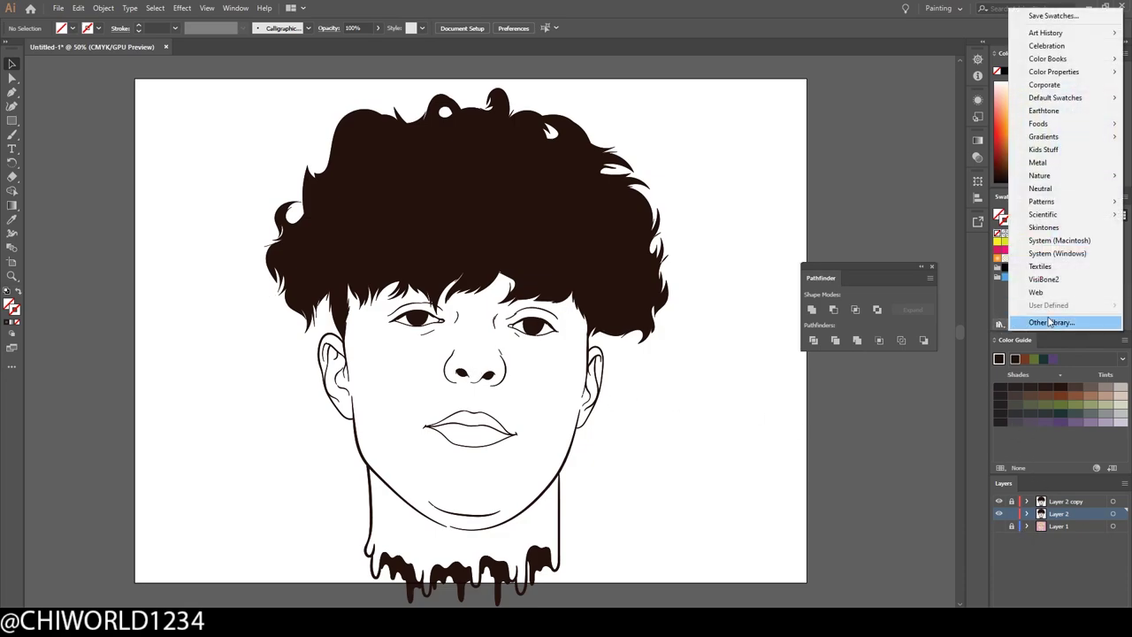
left_click(1044, 321)
left_click(48, 101)
double_click(210, 177)
double_click(138, 97)
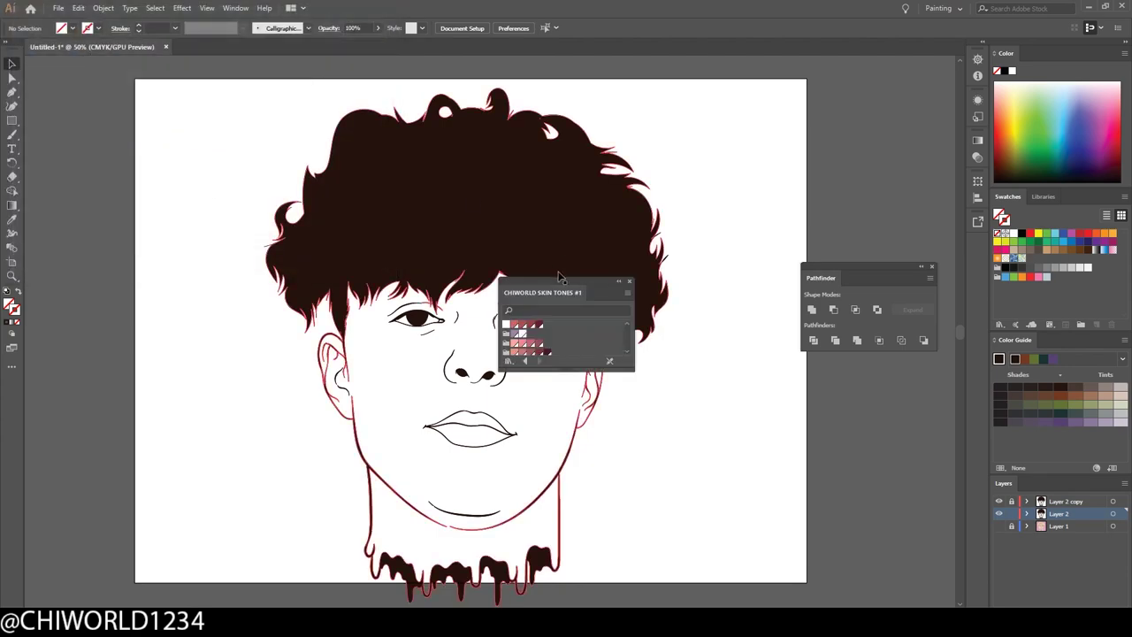
left_click_drag(530, 277, 1053, 196)
left_click(997, 306)
Draw a peach rectangle over the portrait, group it and isolate the group.
left_click(12, 120)
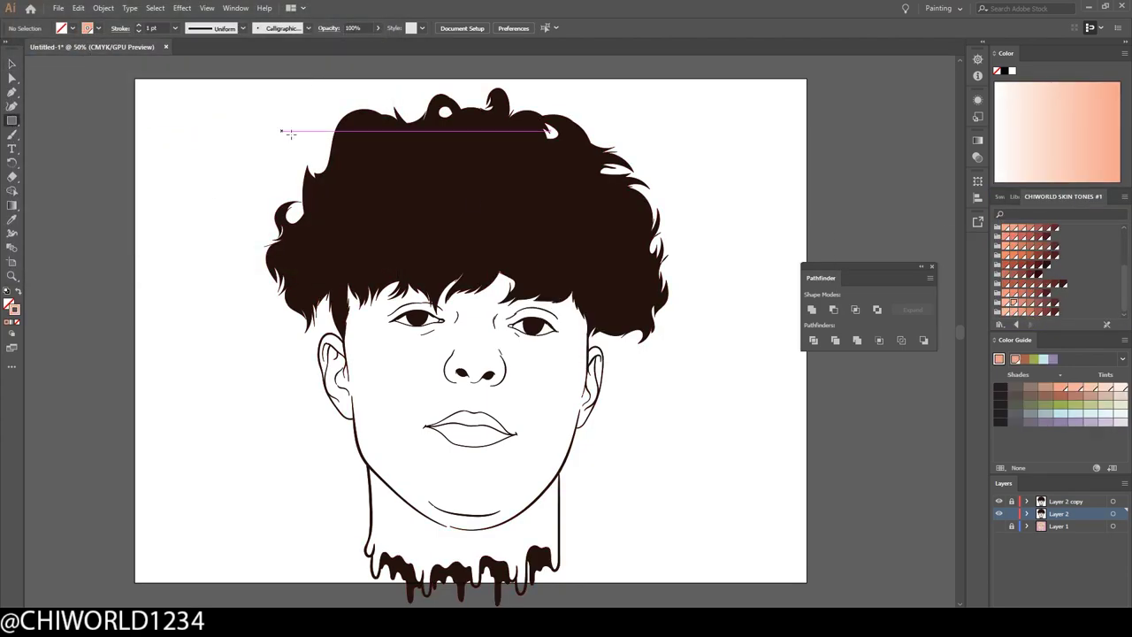
left_click_drag(238, 77, 717, 608)
left_click(13, 66)
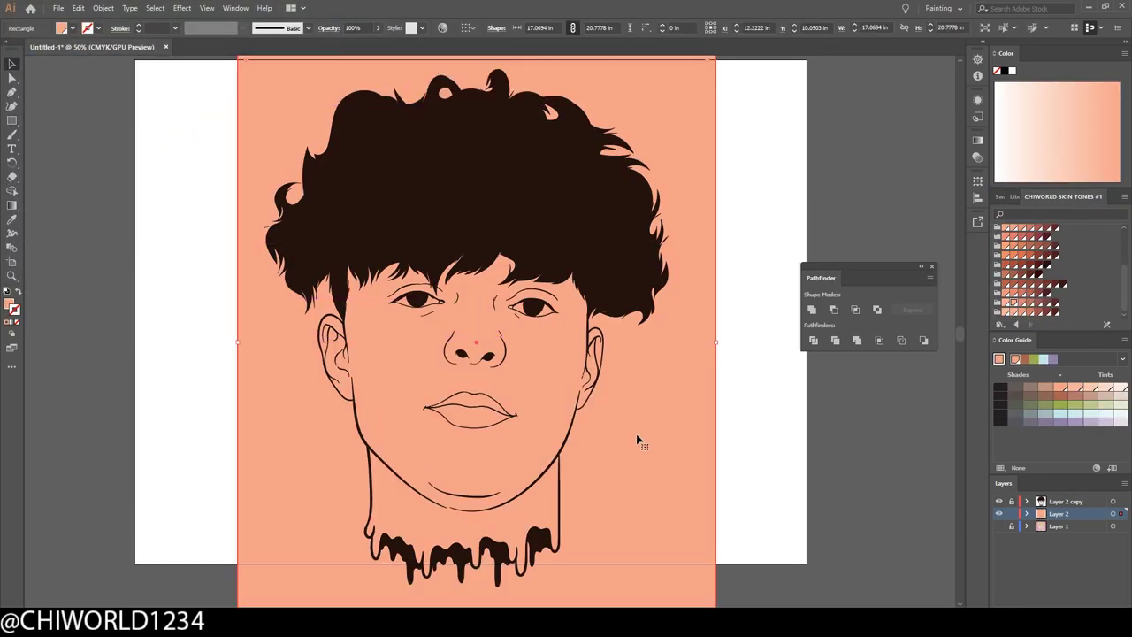
left_click(1020, 232)
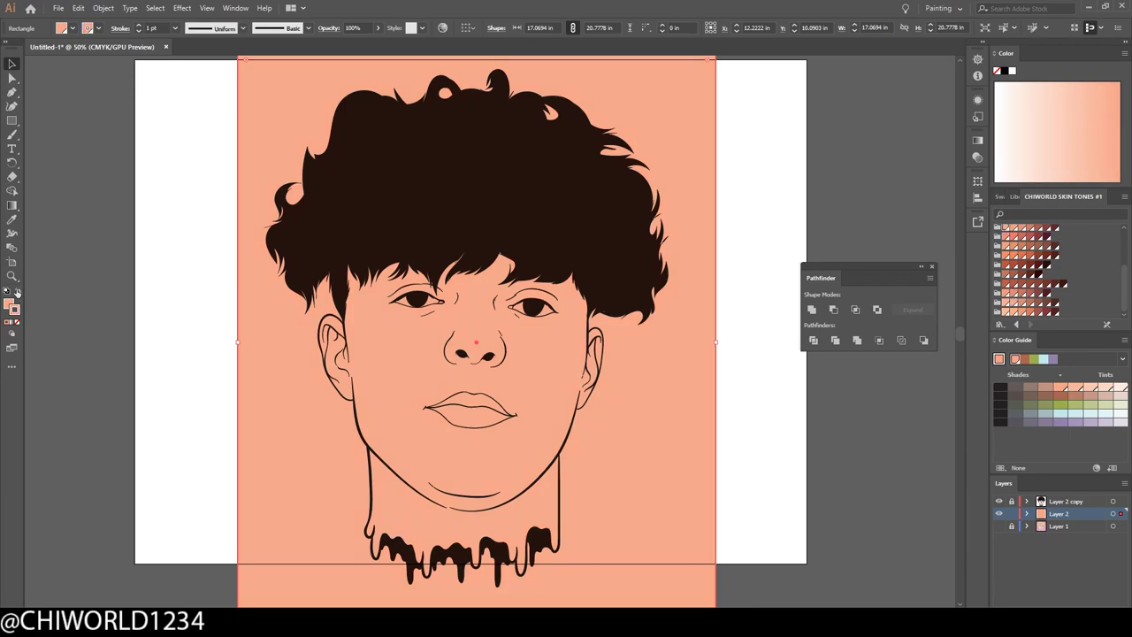
right_click(300, 402)
left_click(318, 232)
right_click(699, 221)
left_click(751, 305)
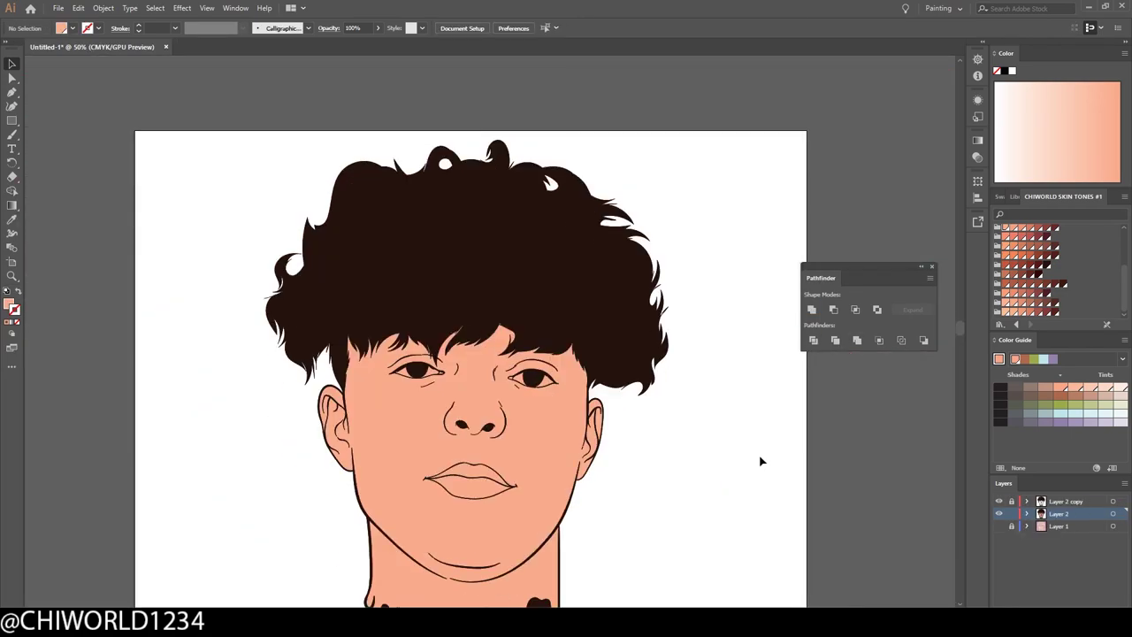
Isolate the hair group and fill the eye whites with a light tint.
scroll(761, 460, "down", 3)
left_click(1027, 514)
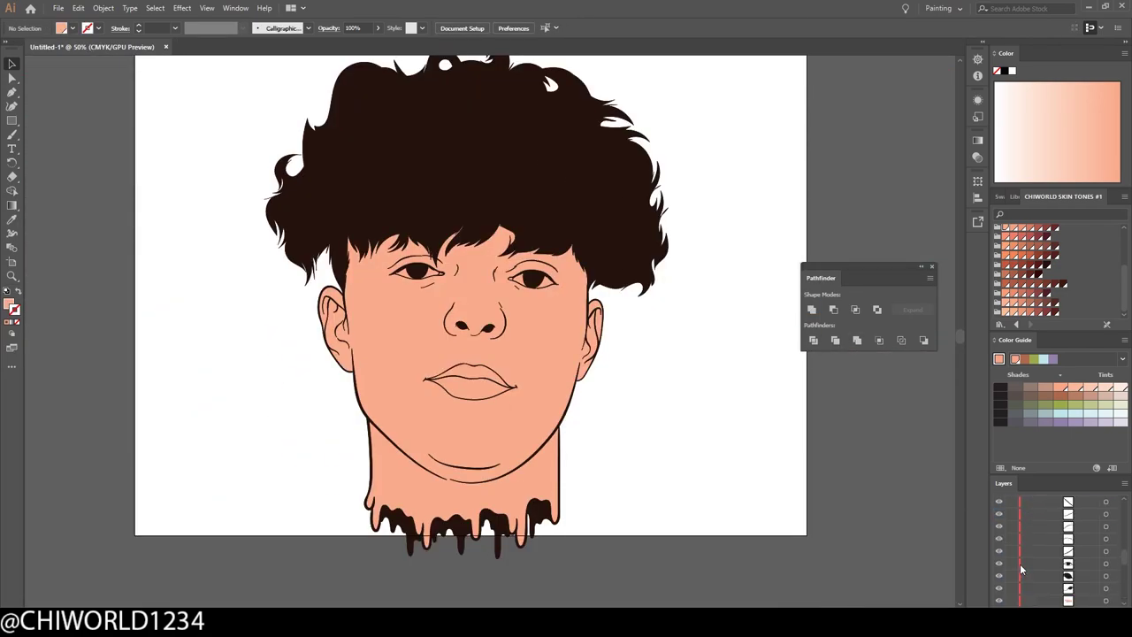
scroll(519, 357, "up", 3)
right_click(560, 260)
left_click(681, 266)
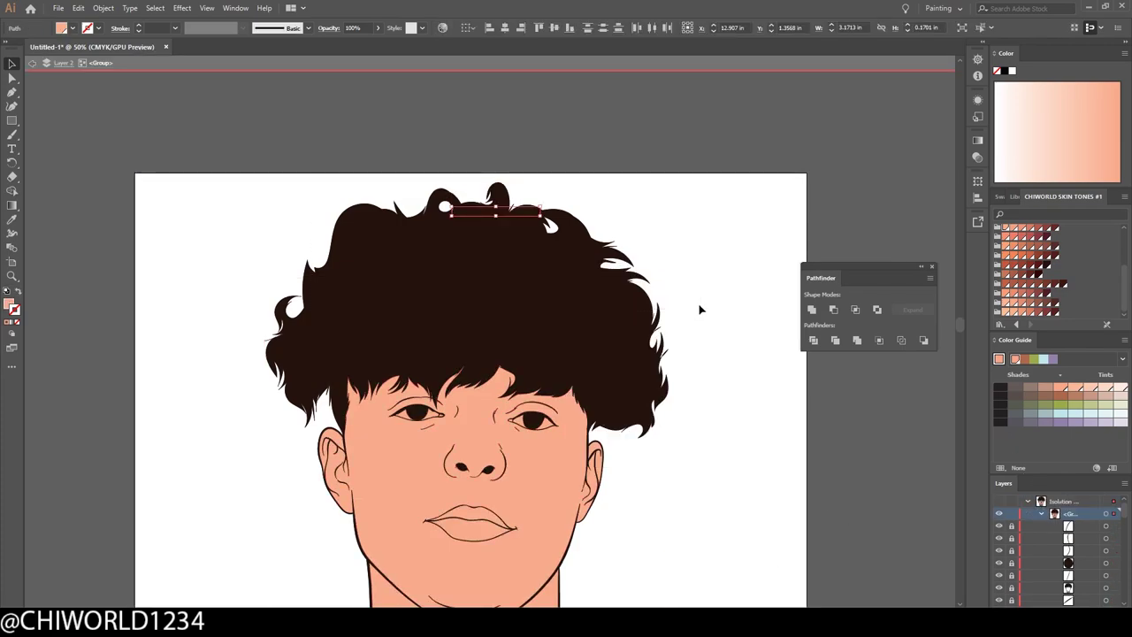
key("ctrl+1")
left_click(349, 212)
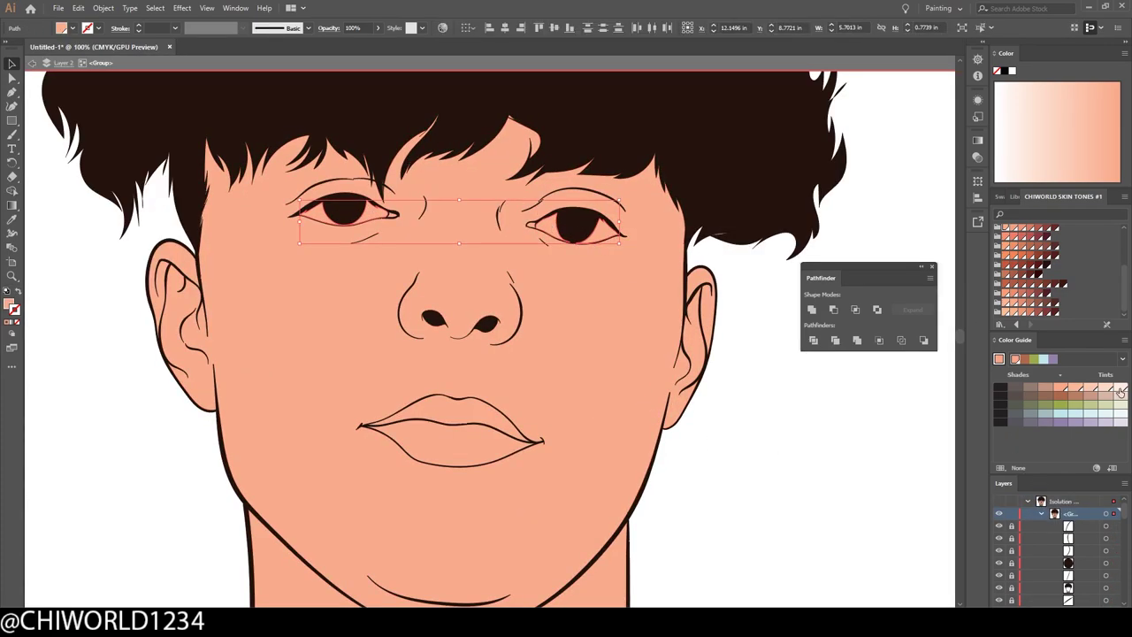
left_click(1120, 391)
key("ctrl+shift+a")
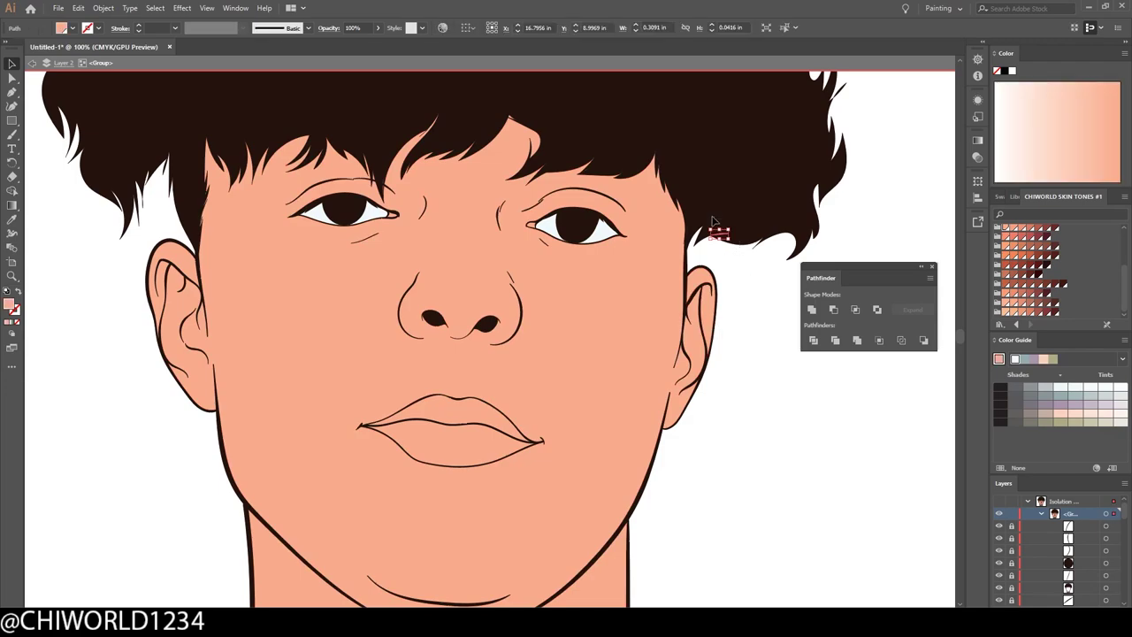
Fill the lips with a light pink tone and leave the isolated group.
left_click(391, 214)
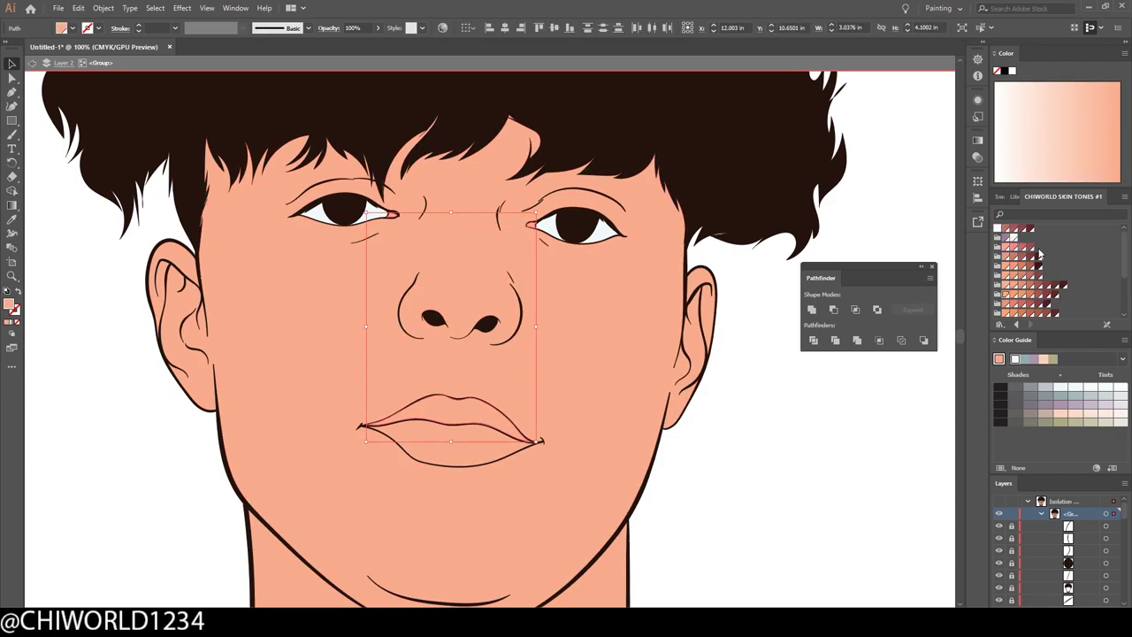
left_click(1026, 265)
left_click(849, 429)
key("ctrl+0")
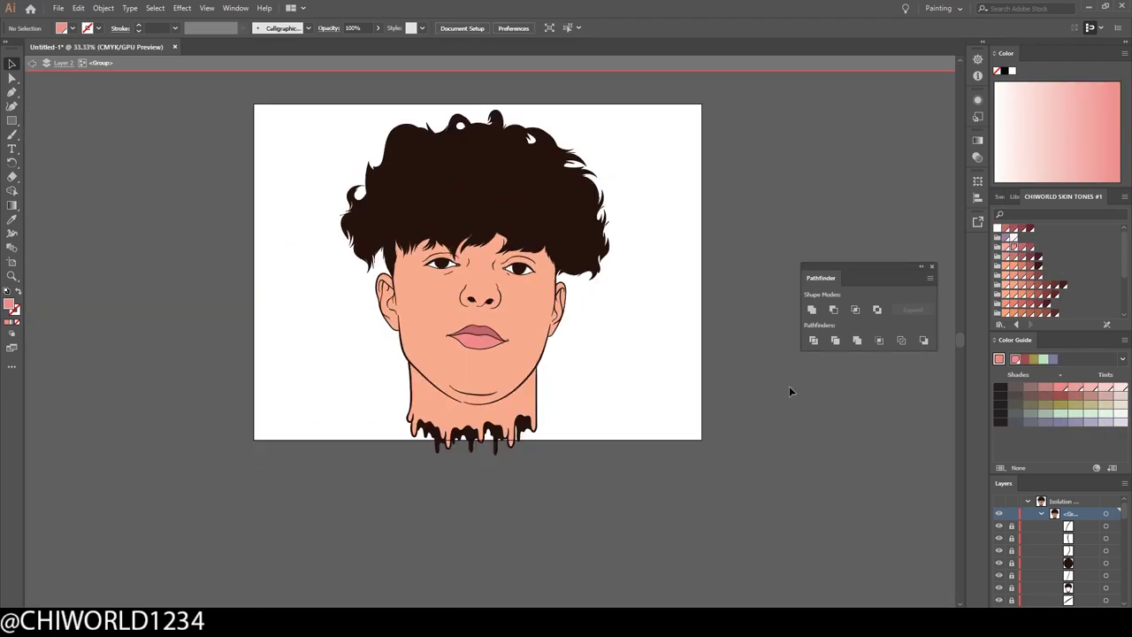
key("Escape")
key("ctrl+plus")
Temporarily hide the skin fill inside the face group, then show Layer 2's skin fill again.
scroll(1037, 283, "down", 2)
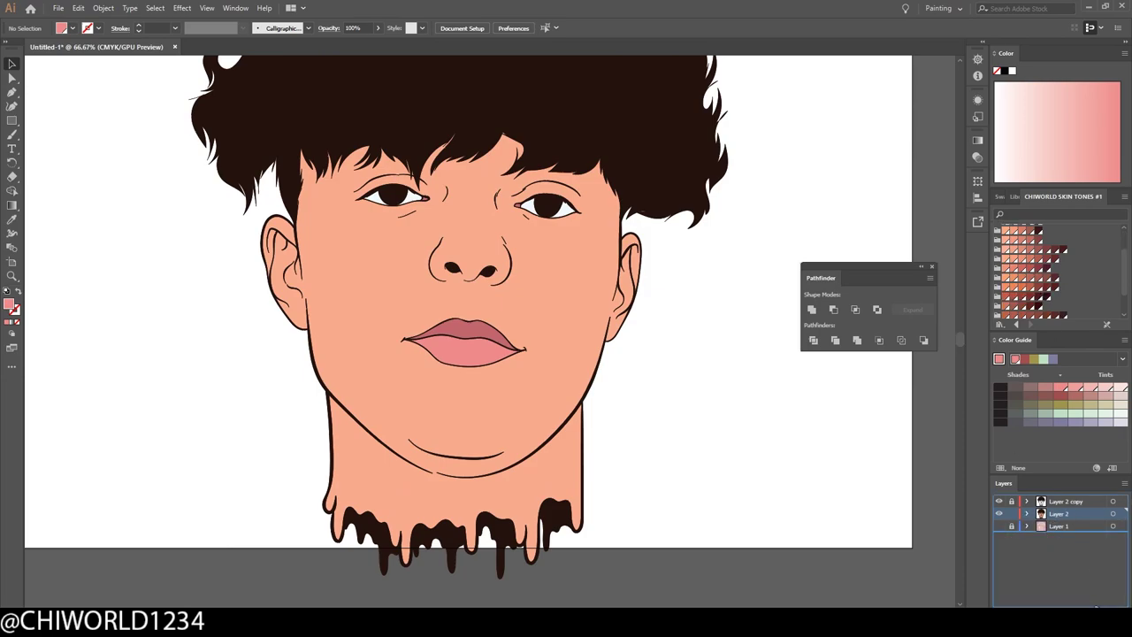
double_click(346, 282)
key("ctrl+z")
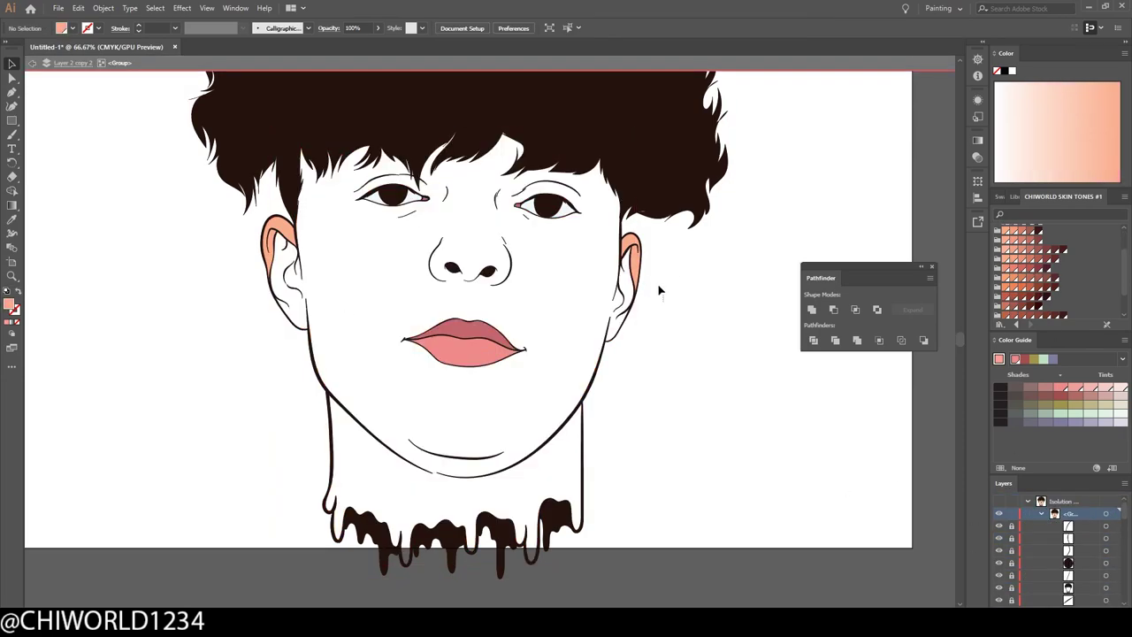
scroll(576, 164, "up", 3)
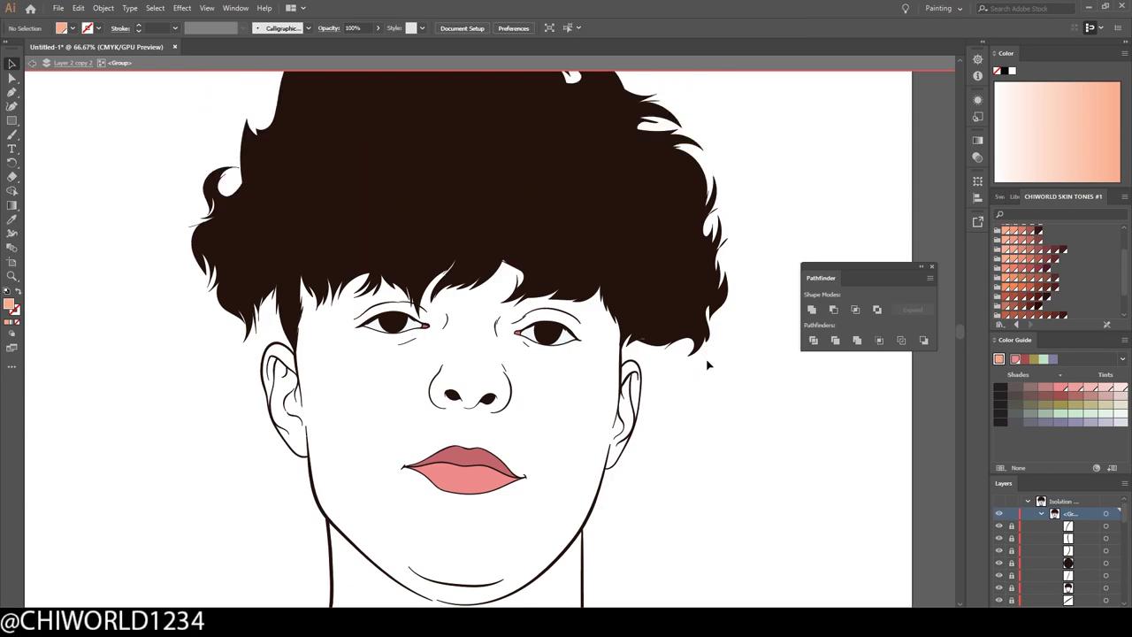
double_click(915, 469)
left_click(1000, 525)
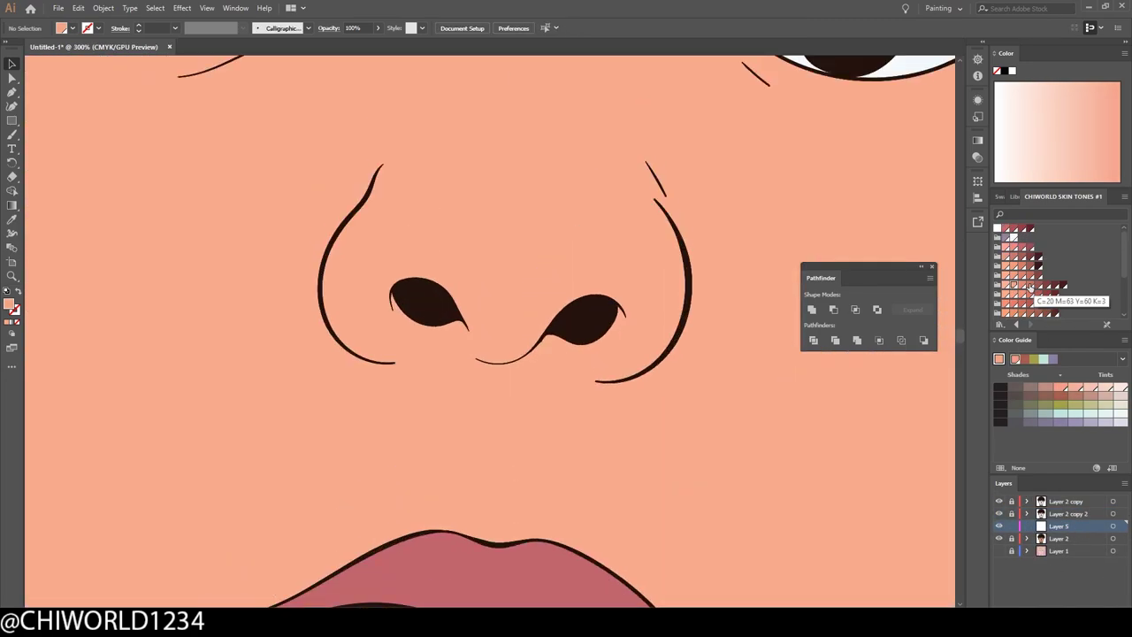
Pencil a darker reddish skin-tone shading shape on the nose tip and lighten its colour.
left_click(1052, 292)
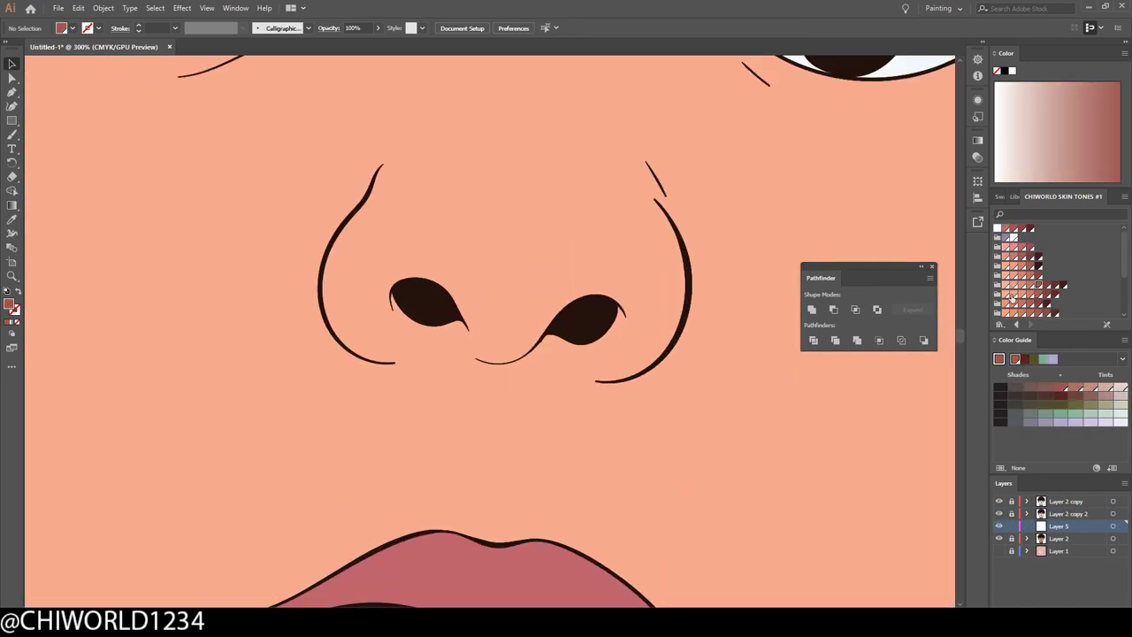
left_click(1013, 299)
left_click(11, 135)
left_click(64, 163)
left_click_drag(319, 278, 324, 302)
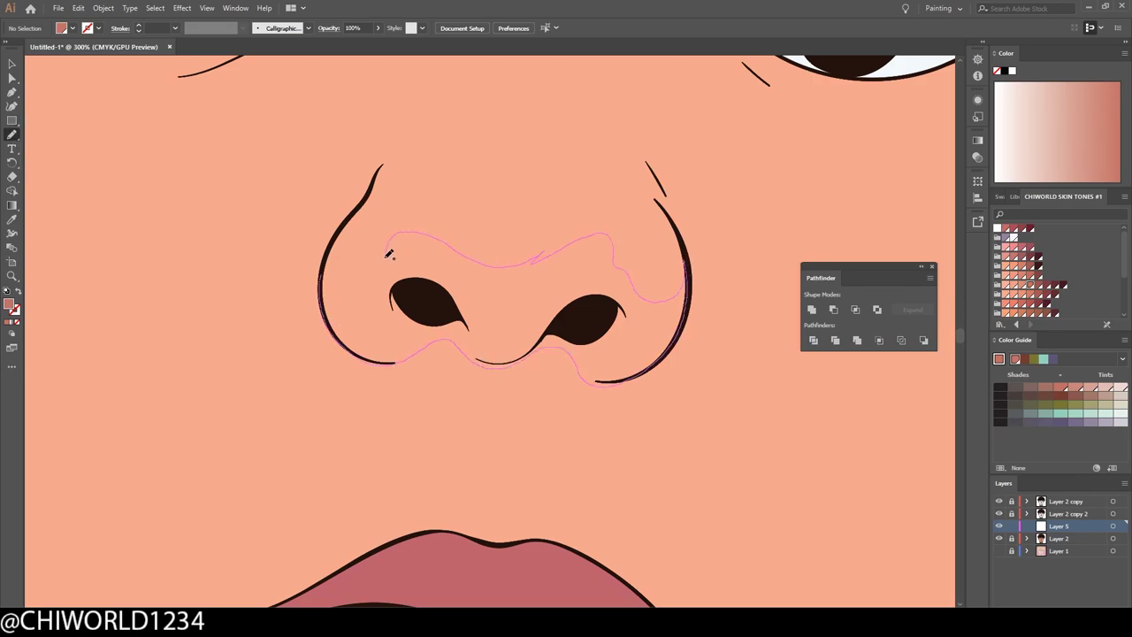
left_click_drag(389, 254, 390, 241)
key("ctrl+minus")
key("v")
left_click(472, 319)
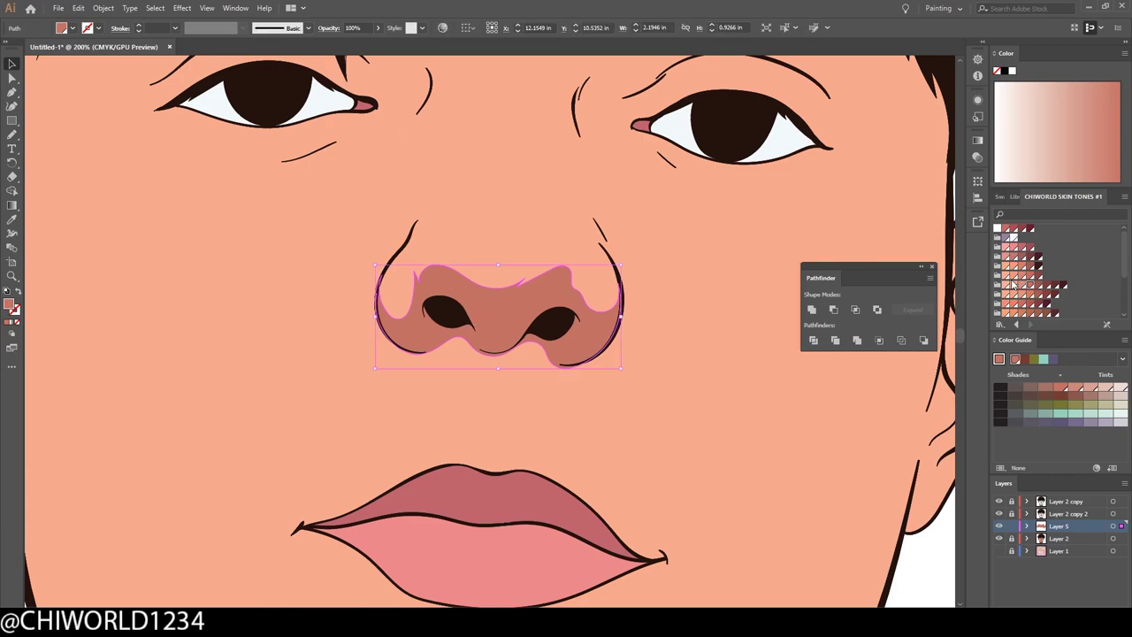
left_click(1014, 285)
left_click(1015, 287)
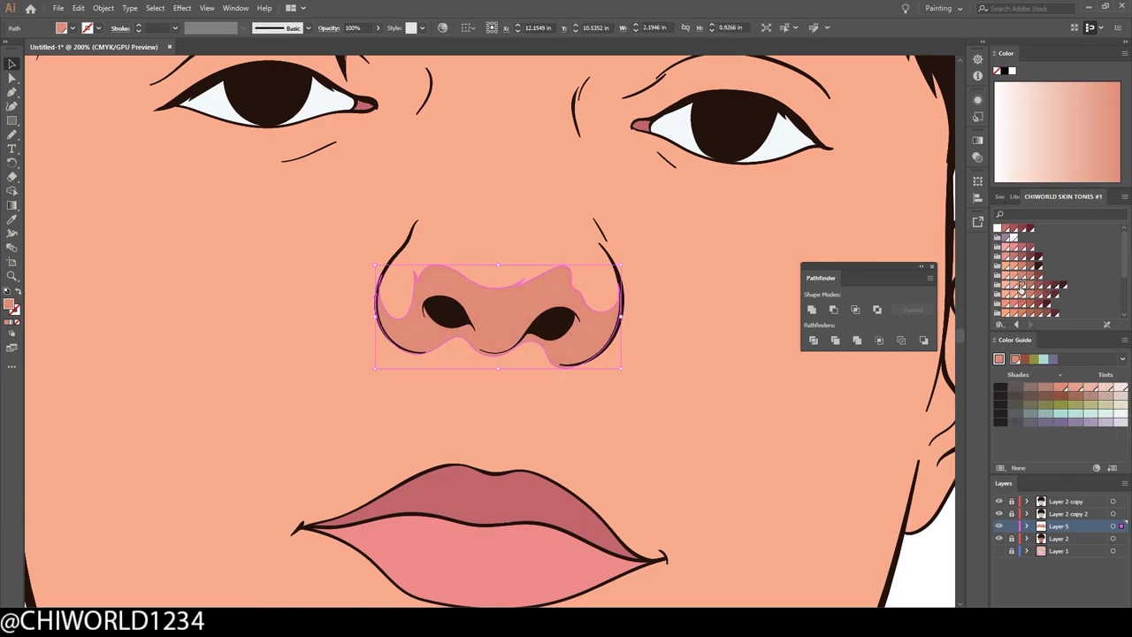
key("ctrl+shift+a")
Pencil shading along the nose, up the forehead into the hair, and between the eyes.
key("ctrl+minus")
scroll(712, 358, "up", 2)
scroll(713, 358, "up", 2)
key("n")
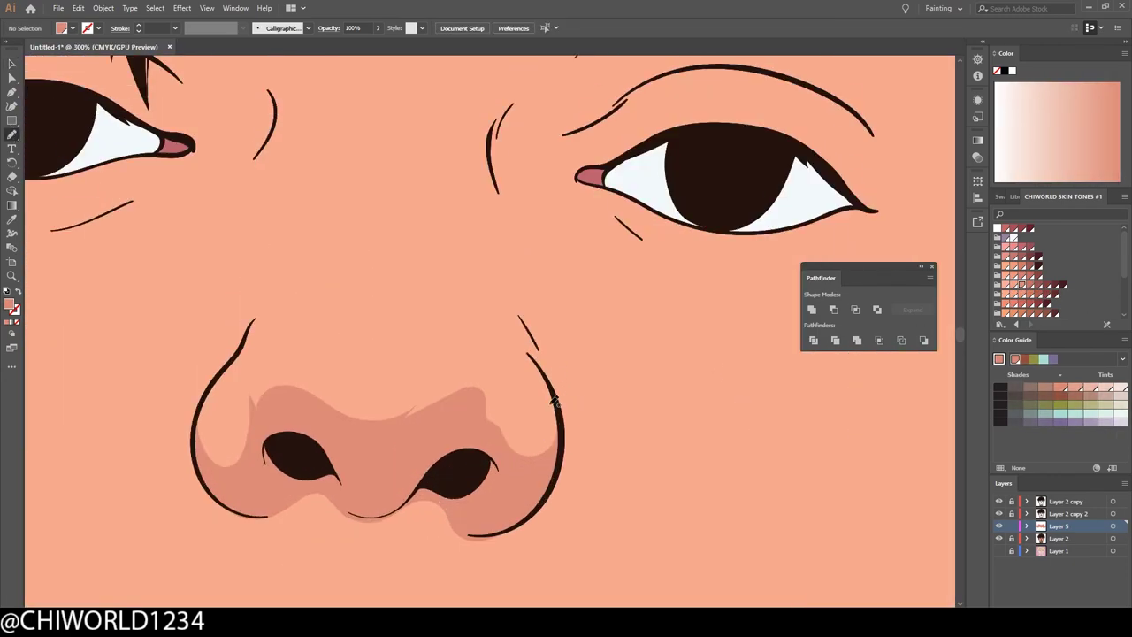
left_click_drag(506, 302, 497, 243)
left_click_drag(304, 250, 305, 237)
scroll(456, 244, "up", 3)
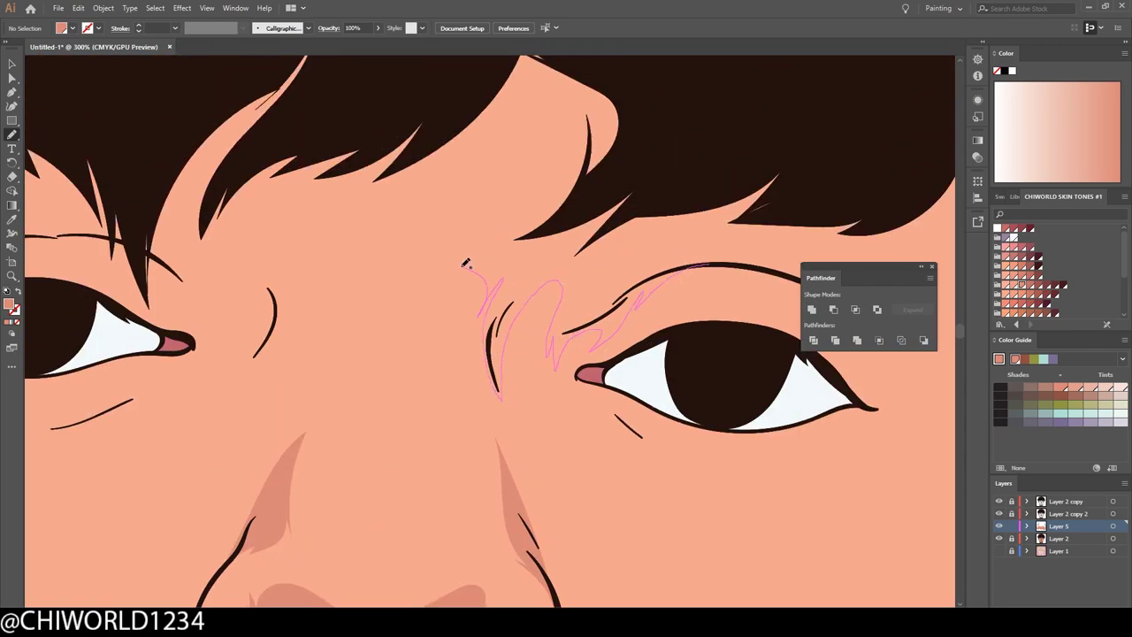
left_click_drag(466, 264, 699, 132)
key("ctrl+minus")
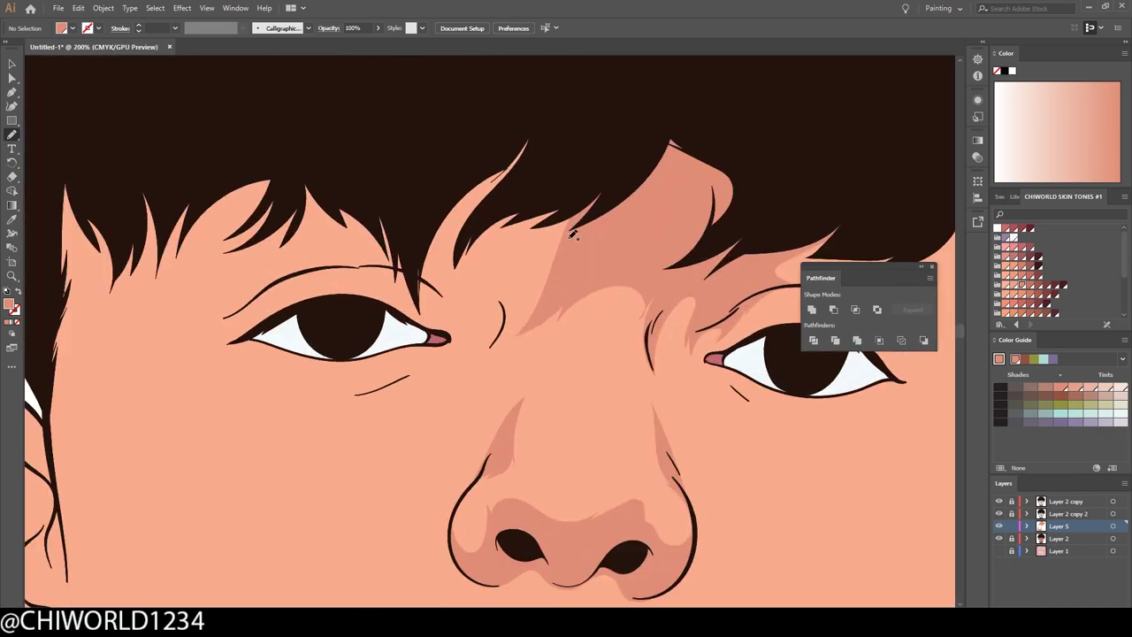
left_click_drag(298, 271, 299, 270)
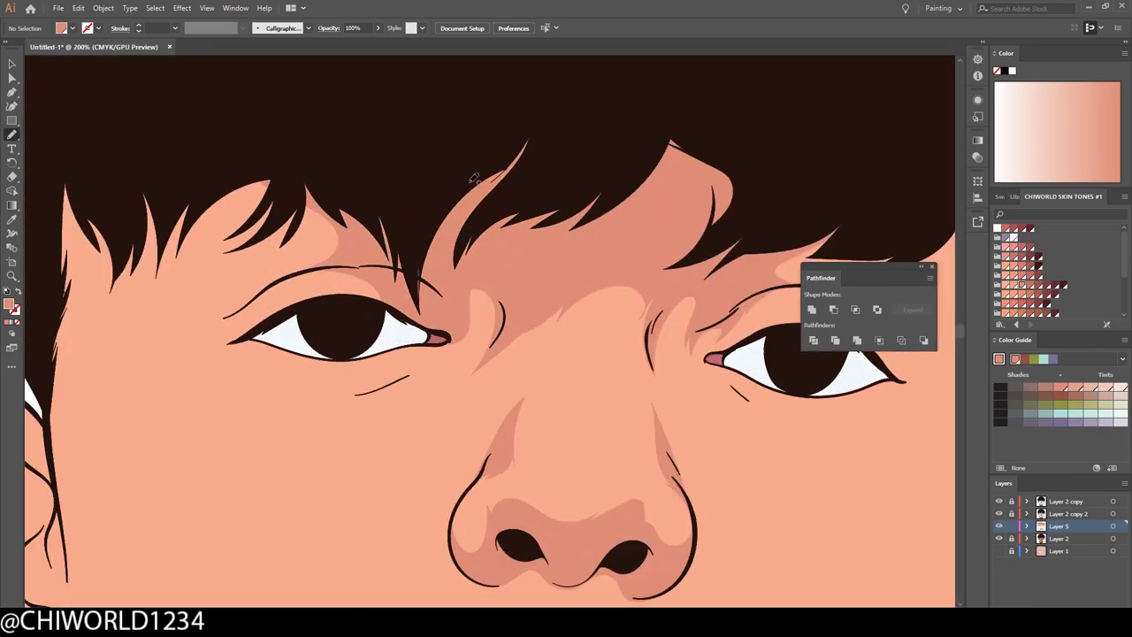
key("ctrl+0")
Add shading above the left eye, around the right eye, and inside the upper ear.
scroll(314, 257, "up", 5)
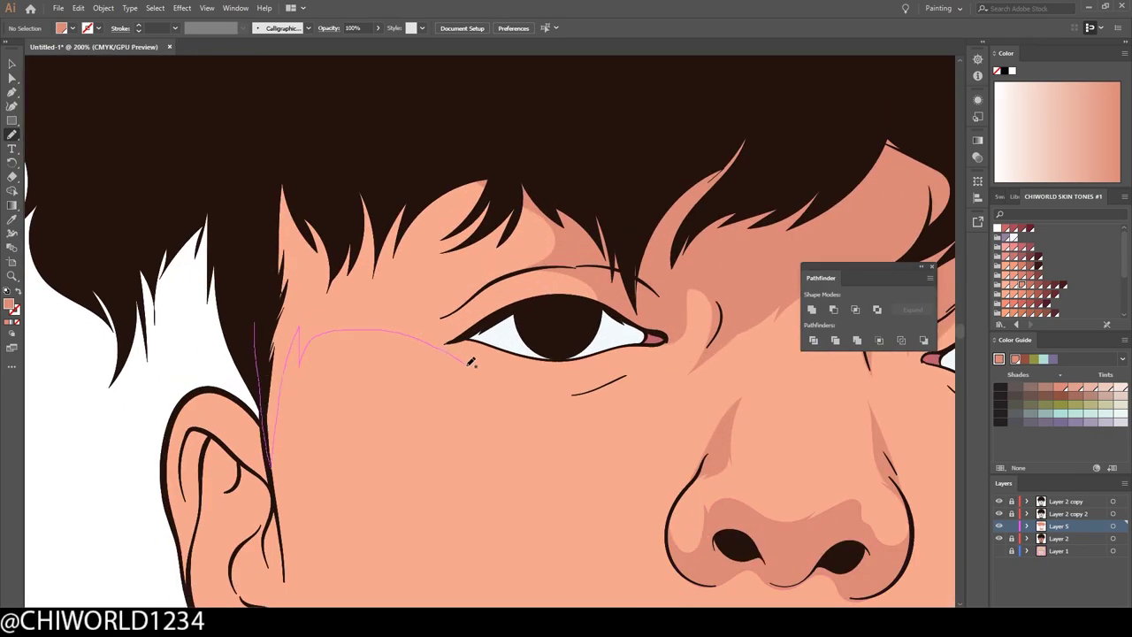
left_click_drag(434, 281, 434, 281)
key("ctrl+0")
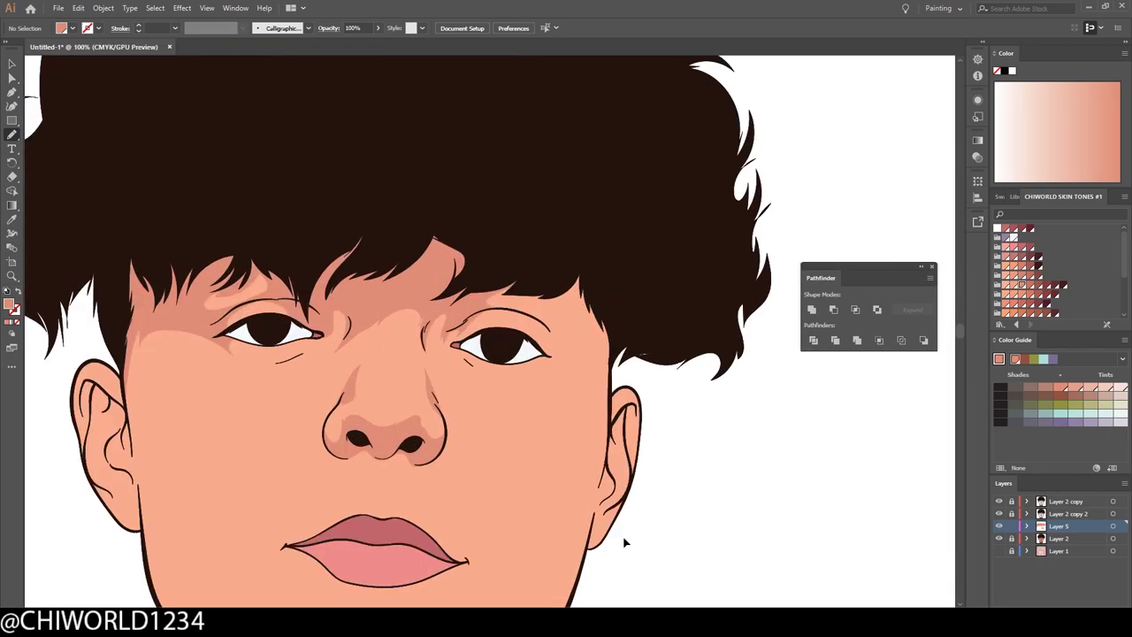
scroll(549, 297, "up", 5)
left_click_drag(687, 292, 677, 412)
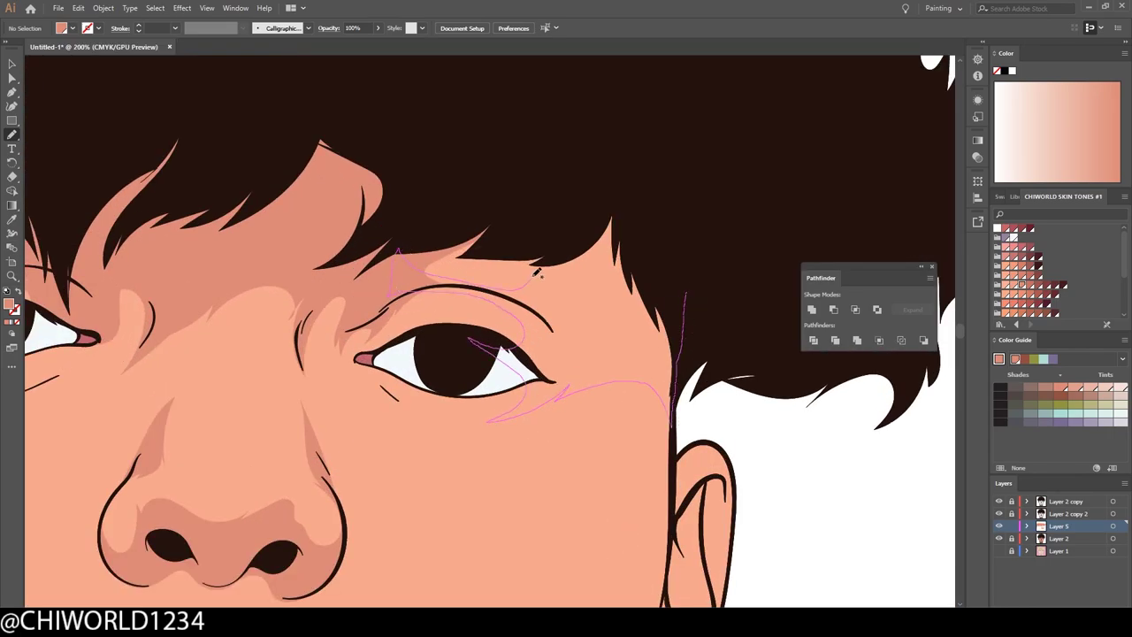
left_click_drag(536, 272, 537, 272)
key("ctrl+0")
scroll(557, 334, "up", 6)
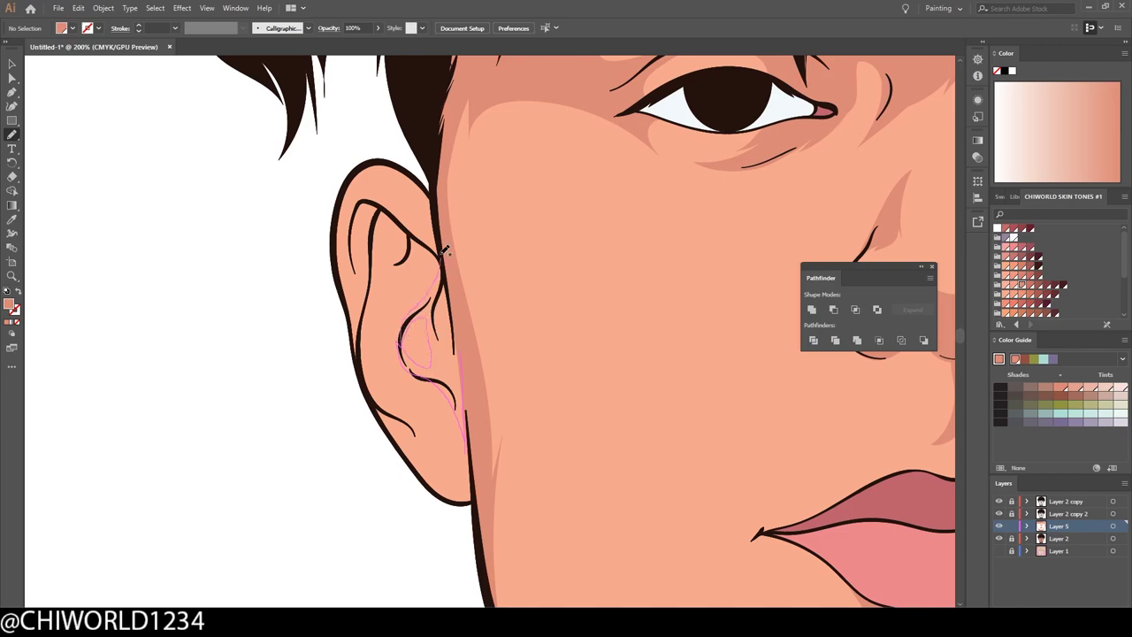
left_click_drag(363, 200, 361, 202)
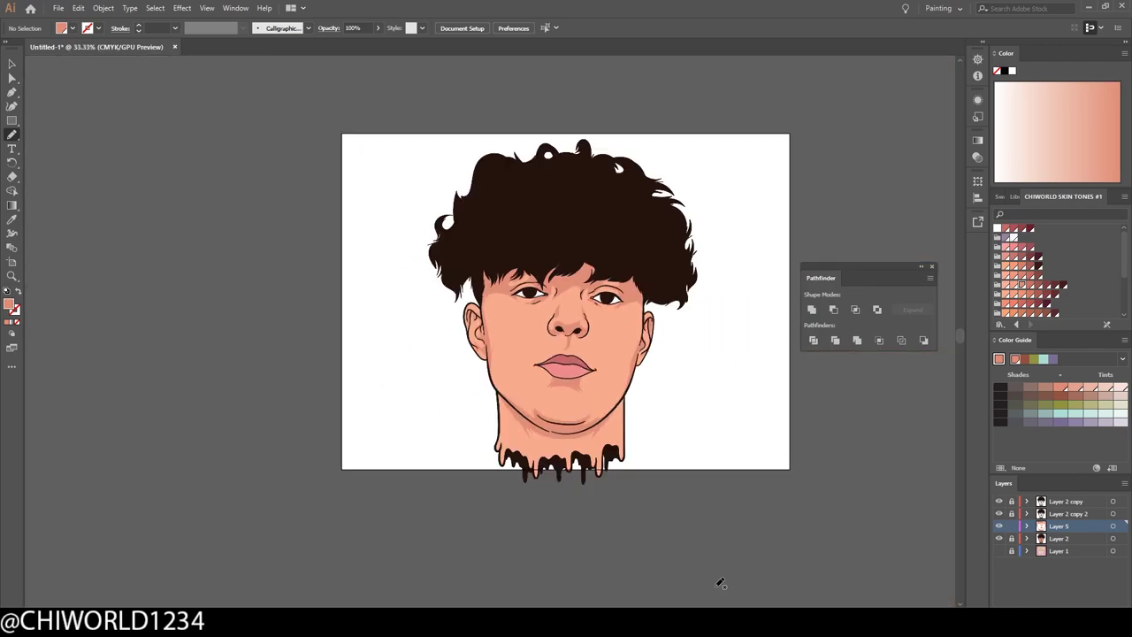
Add a new layer for deeper shadows and shade the right cheek edge.
key("ctrl+l")
key("ctrl+1")
scroll(712, 354, "up", 1)
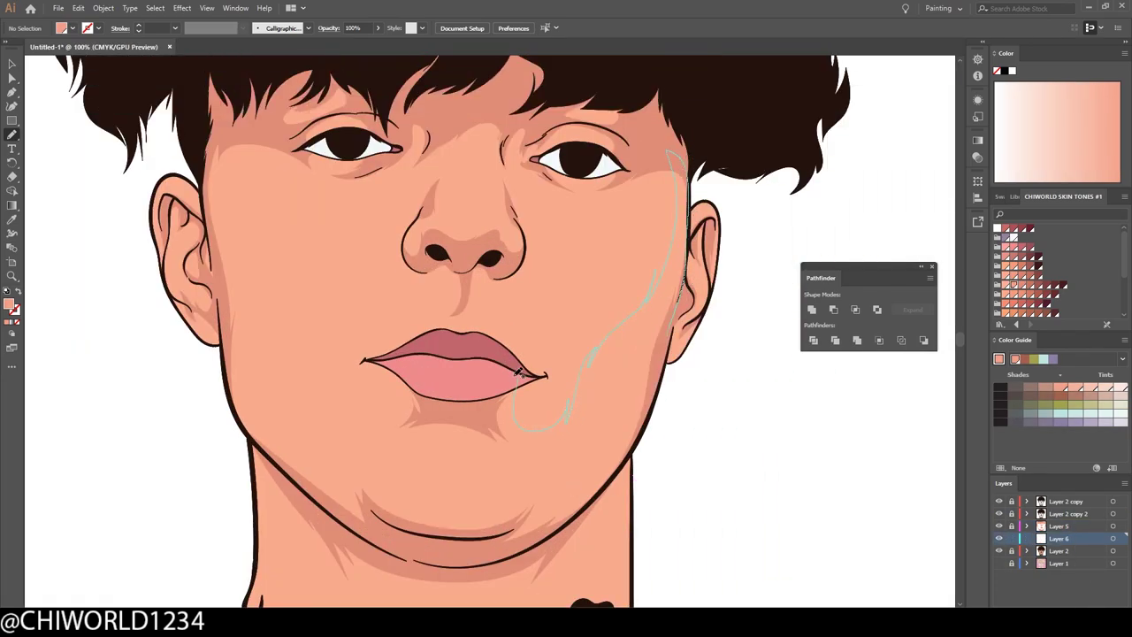
left_click_drag(484, 548, 483, 547)
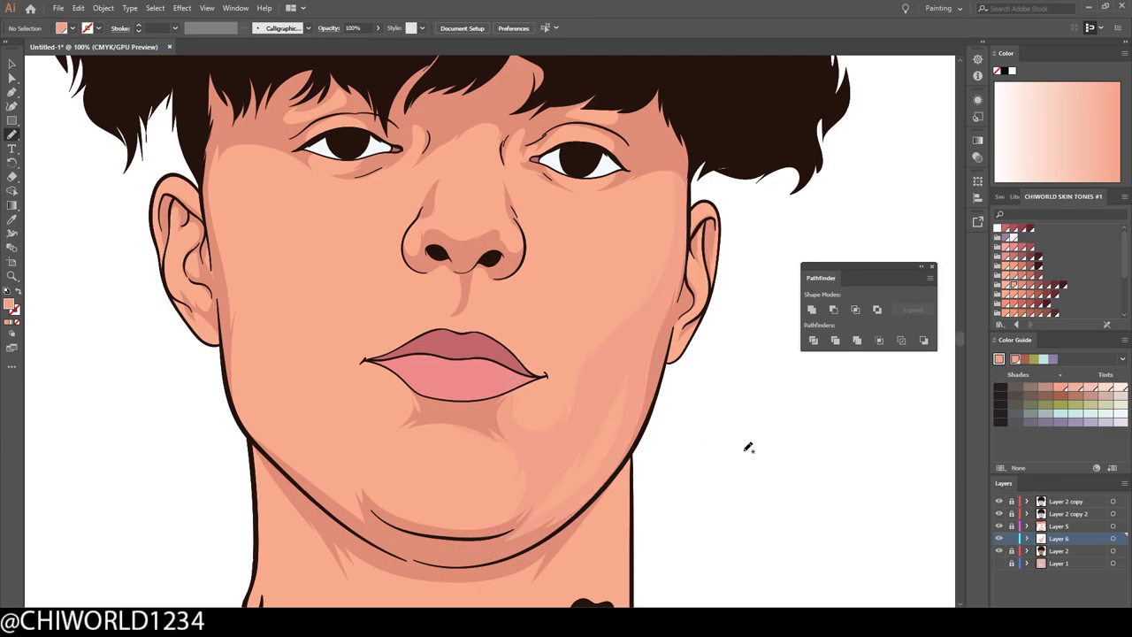
left_click_drag(717, 150, 712, 155)
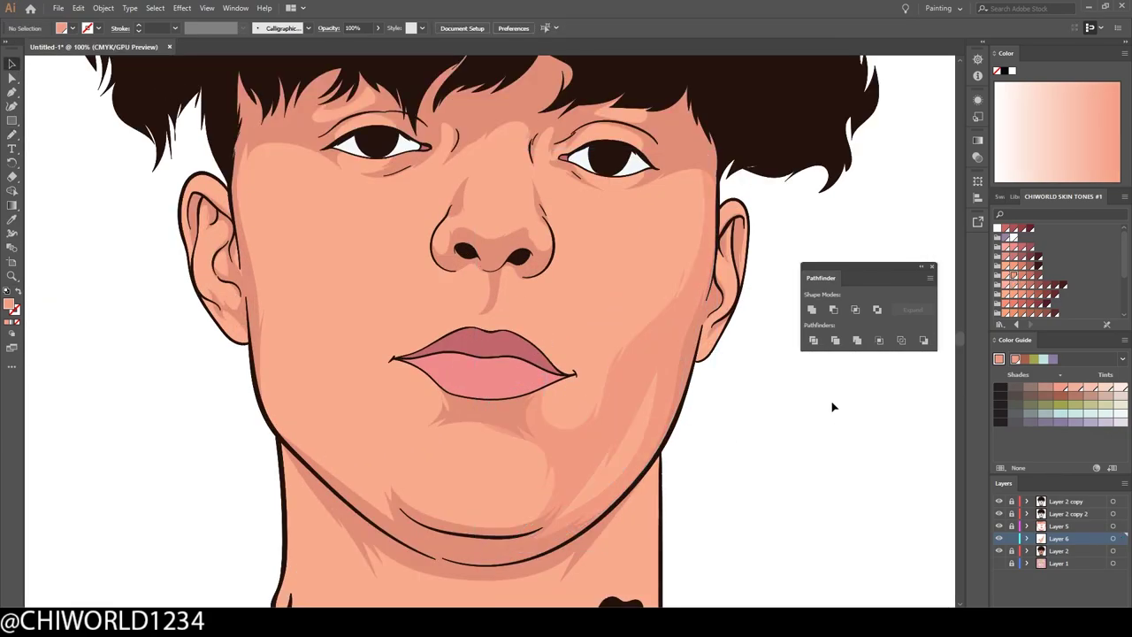
key("ctrl+0")
key("ctrl+1")
key("n")
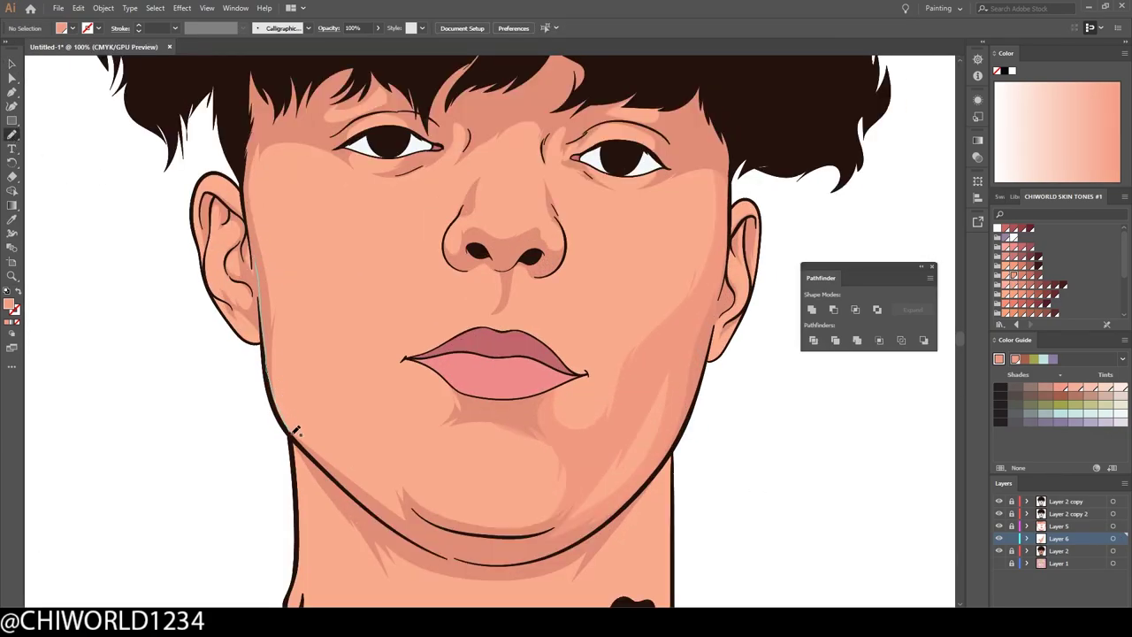
Pencil shadows on the left jaw, under the right nostril, down the right cheek and beside the nose bridge.
left_click_drag(287, 274, 285, 269)
scroll(354, 309, "down", 2)
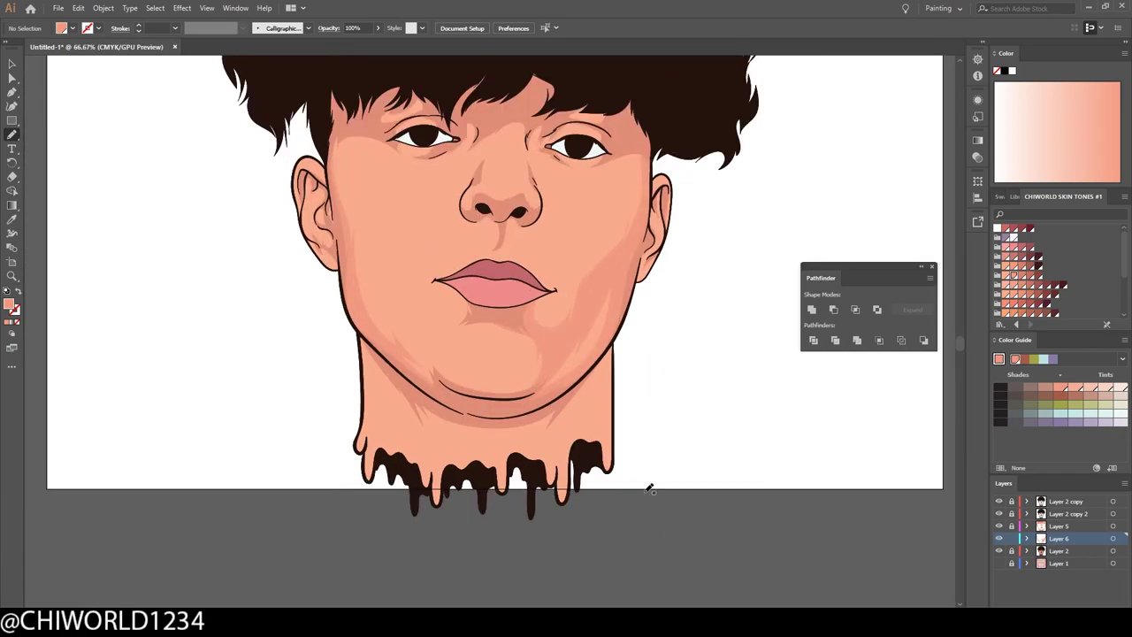
scroll(421, 396, "up", 4)
mouse_move(464, 390)
left_mouse_down()
mouse_move(397, 371)
mouse_move(329, 389)
left_mouse_up()
scroll(480, 277, "down", 3)
scroll(741, 523, "up", 2)
left_click_drag(740, 523, 741, 520)
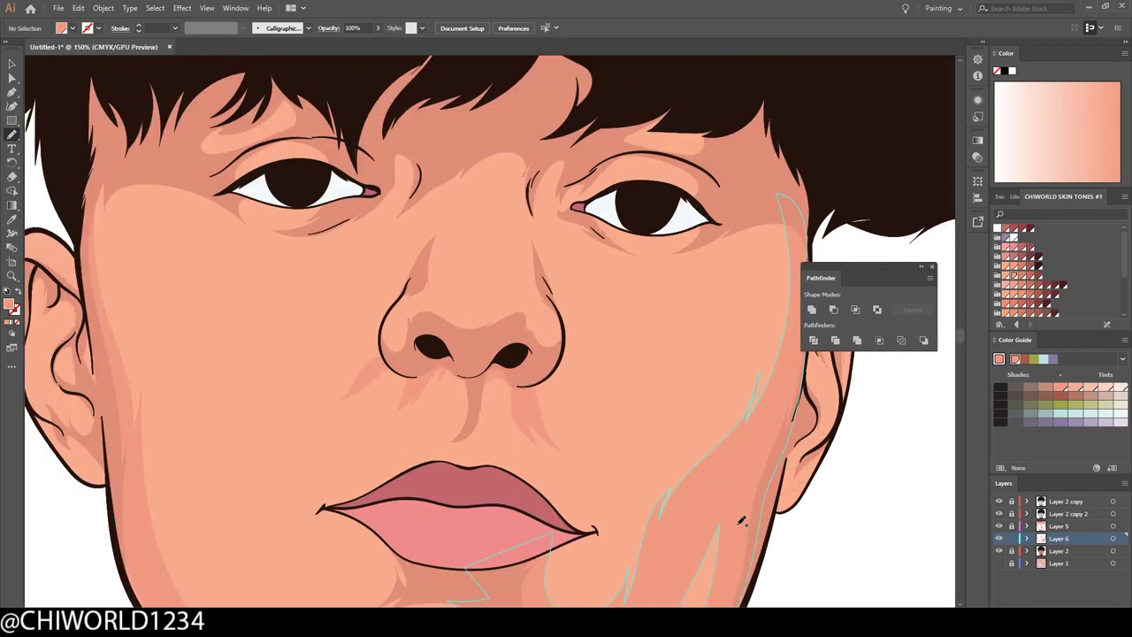
left_click_drag(398, 205, 396, 203)
Shade the neck under the jaw and select Layer 2 for the next layer.
scroll(823, 427, "down", 3)
scroll(735, 430, "down", 1)
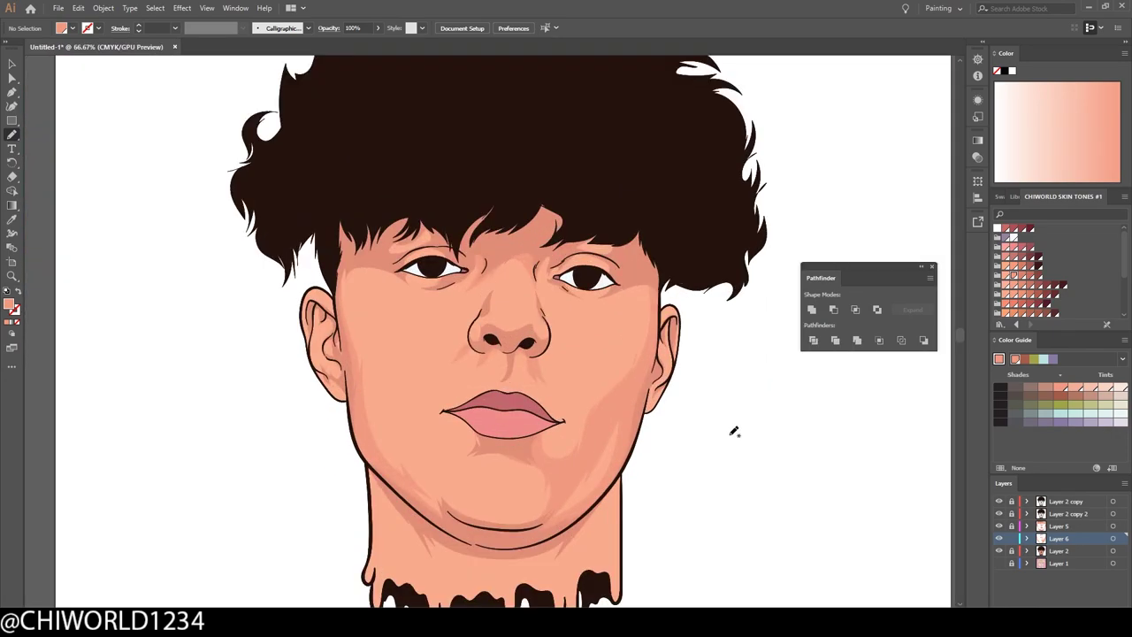
scroll(755, 425, "up", 4)
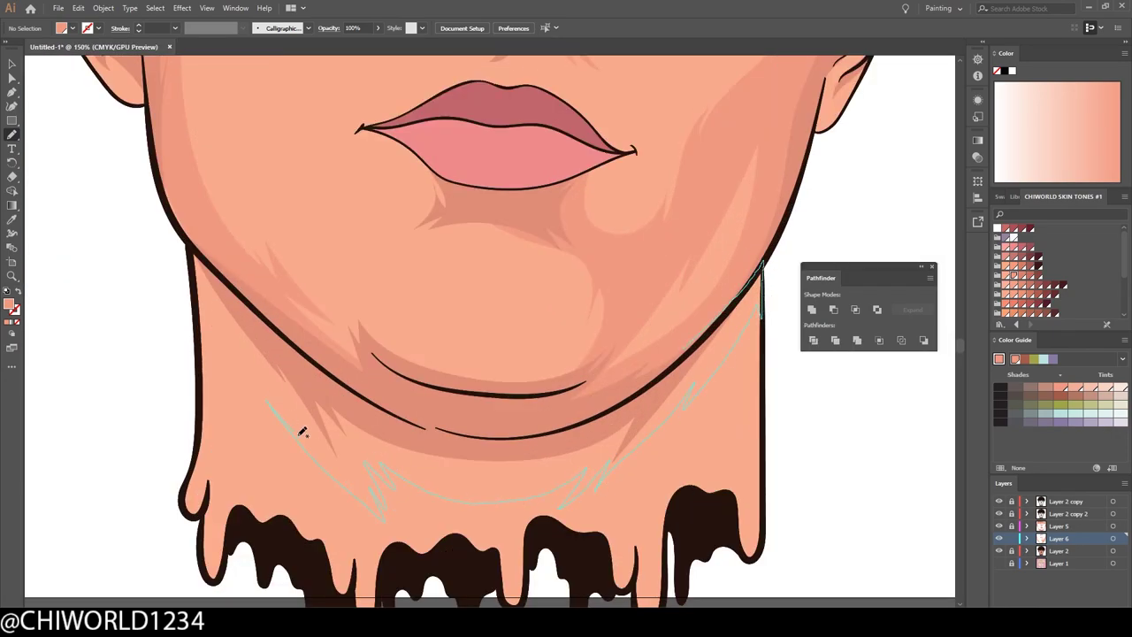
left_click_drag(301, 430, 199, 259)
scroll(835, 385, "down", 3)
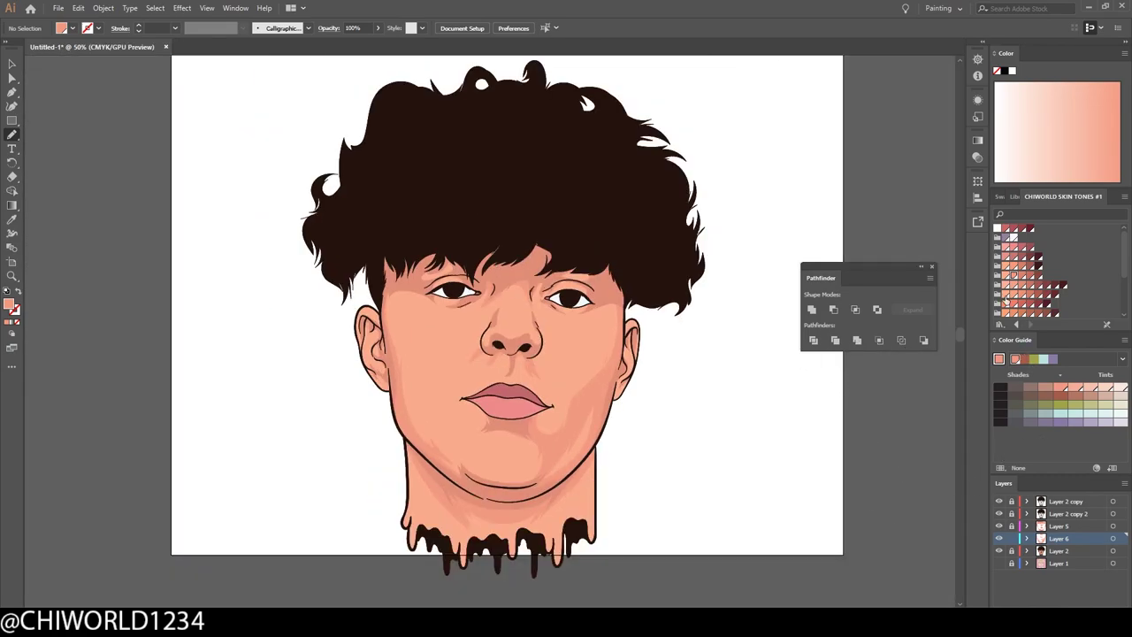
left_click(1064, 551)
scroll(821, 430, "up", 3)
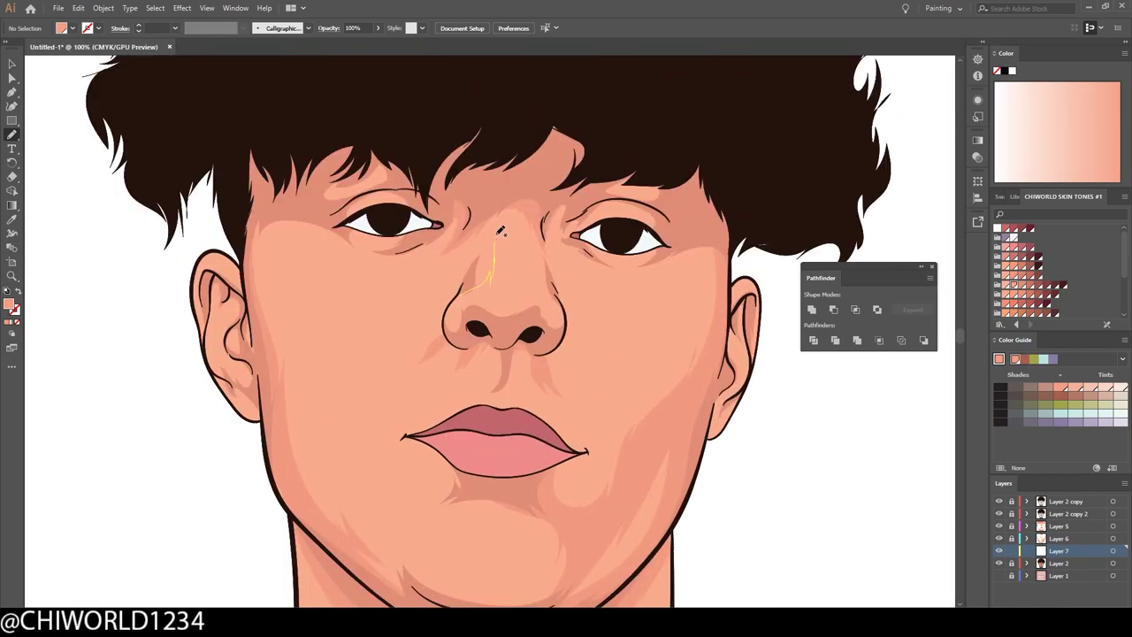
Recolour the nose-bridge highlight shape with a darker skin tone.
scroll(480, 257, "down", 1)
scroll(480, 256, "up", 2)
left_click(11, 64)
left_click(495, 212)
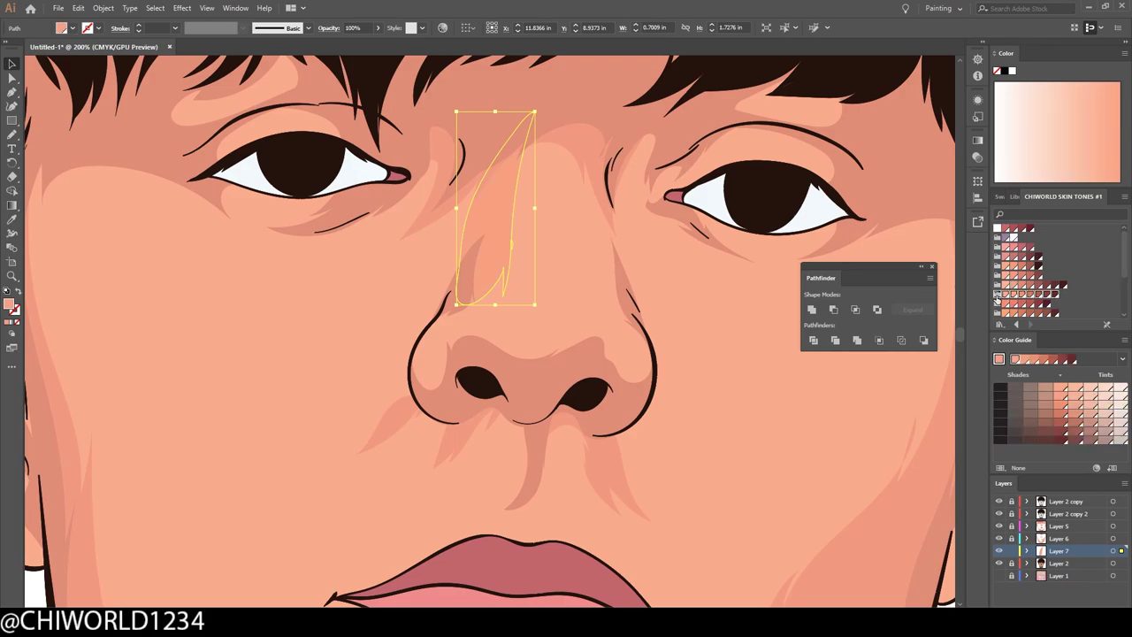
left_click(1008, 299)
scroll(854, 356, "down", 3)
scroll(619, 374, "down", 2)
scroll(619, 374, "up", 3)
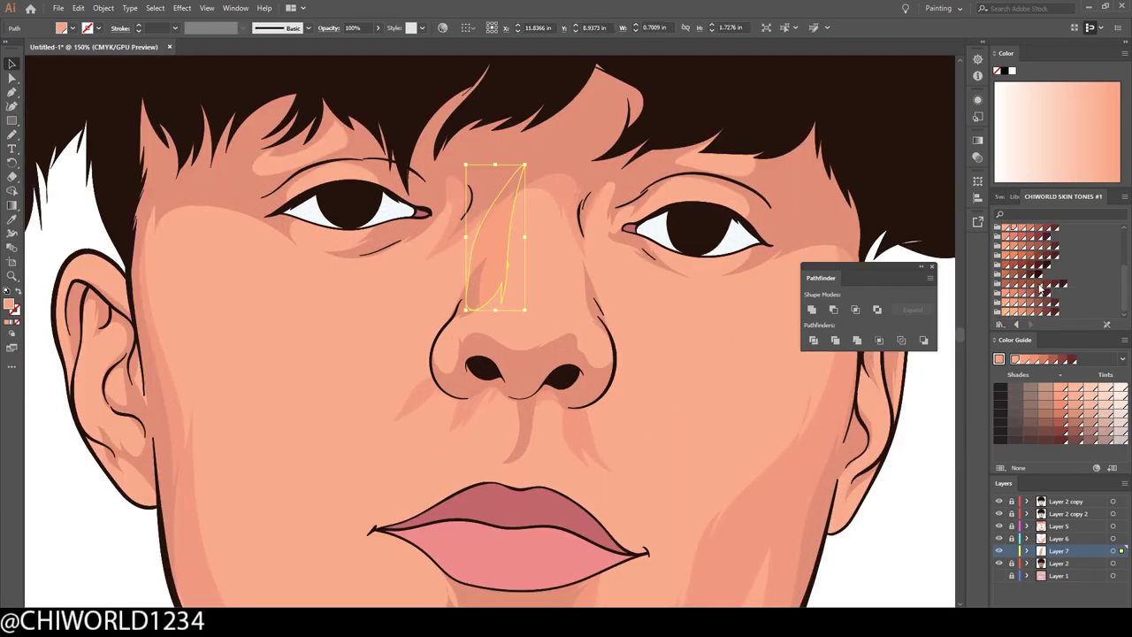
left_click(1022, 305)
left_click(741, 386)
Create new Layer 8 and pick a dark red-brown swatch for shadows.
scroll(712, 371, "down", 3)
scroll(745, 396, "up", 3)
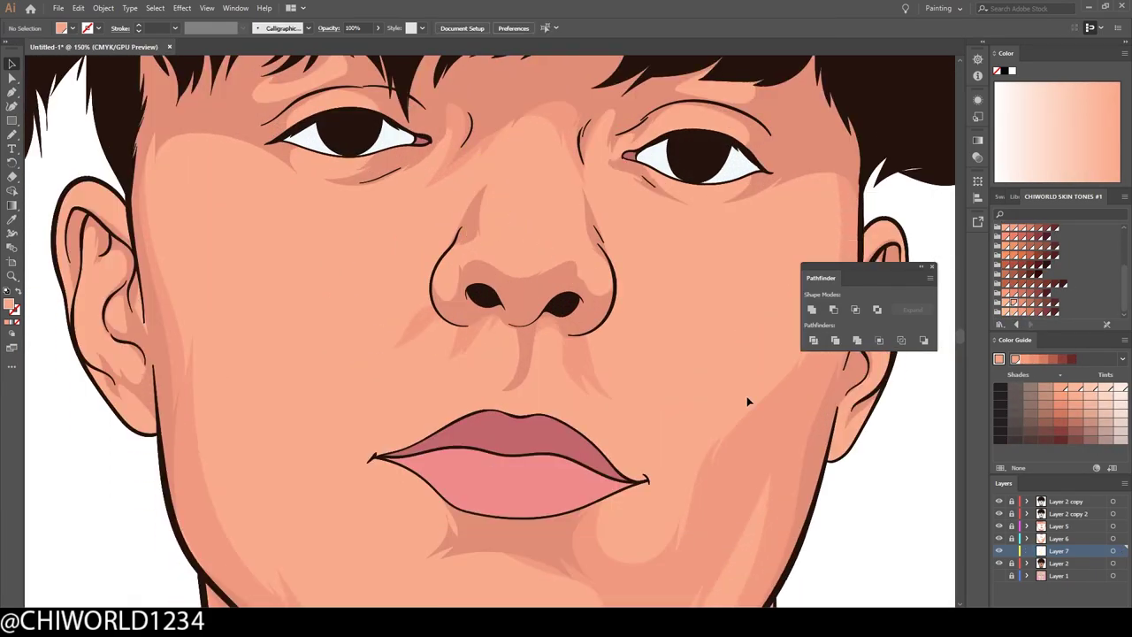
scroll(746, 396, "down", 1)
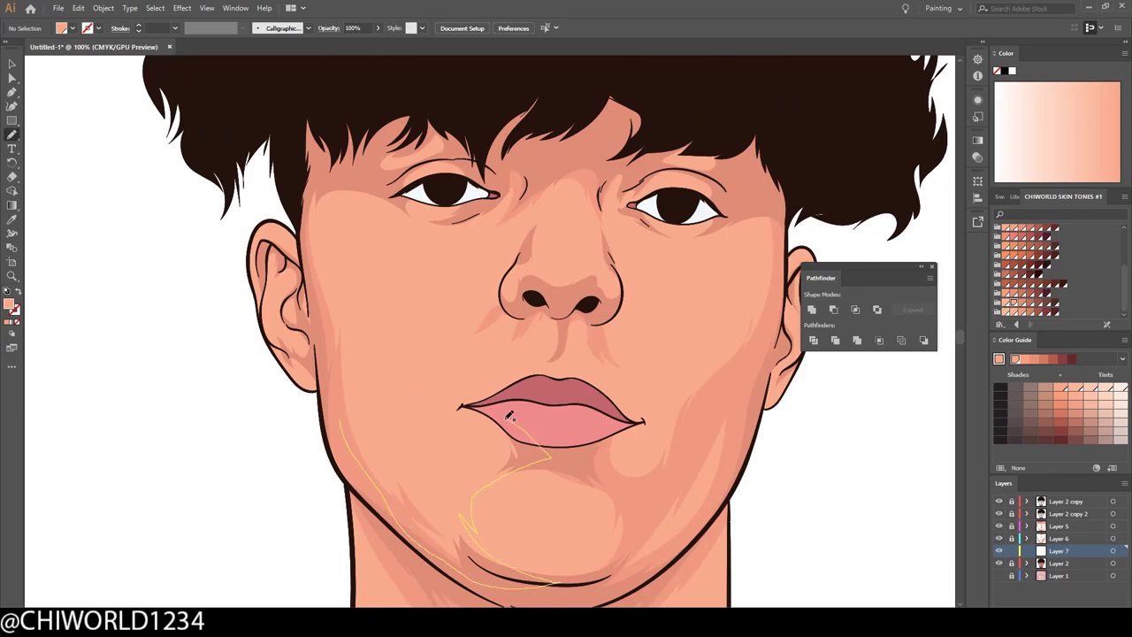
scroll(622, 528, "down", 3)
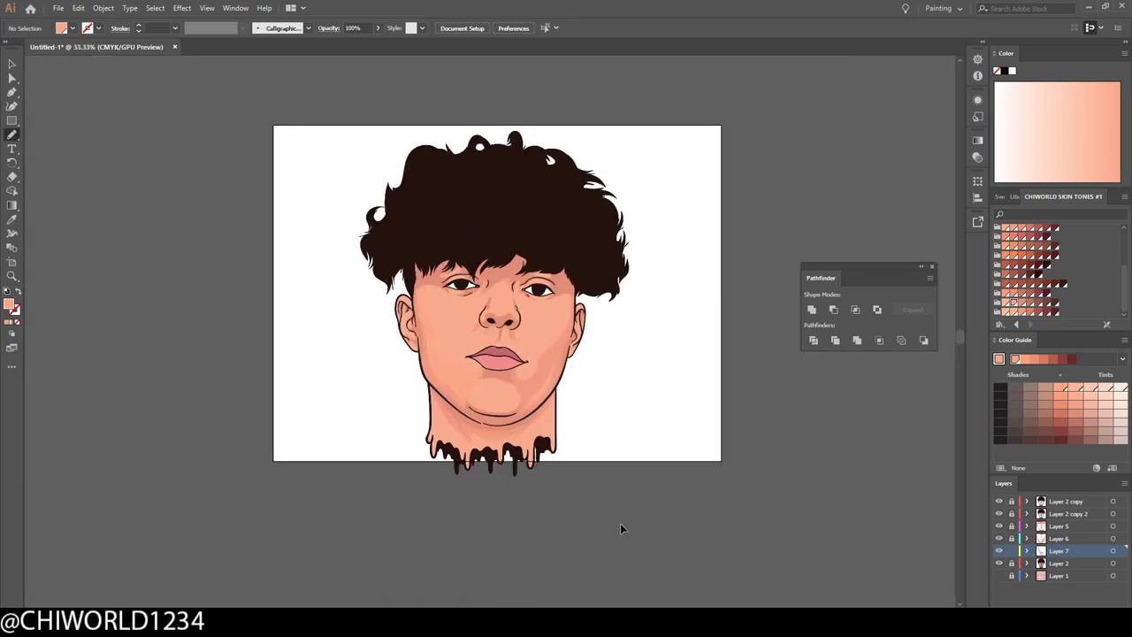
scroll(621, 528, "up", 3)
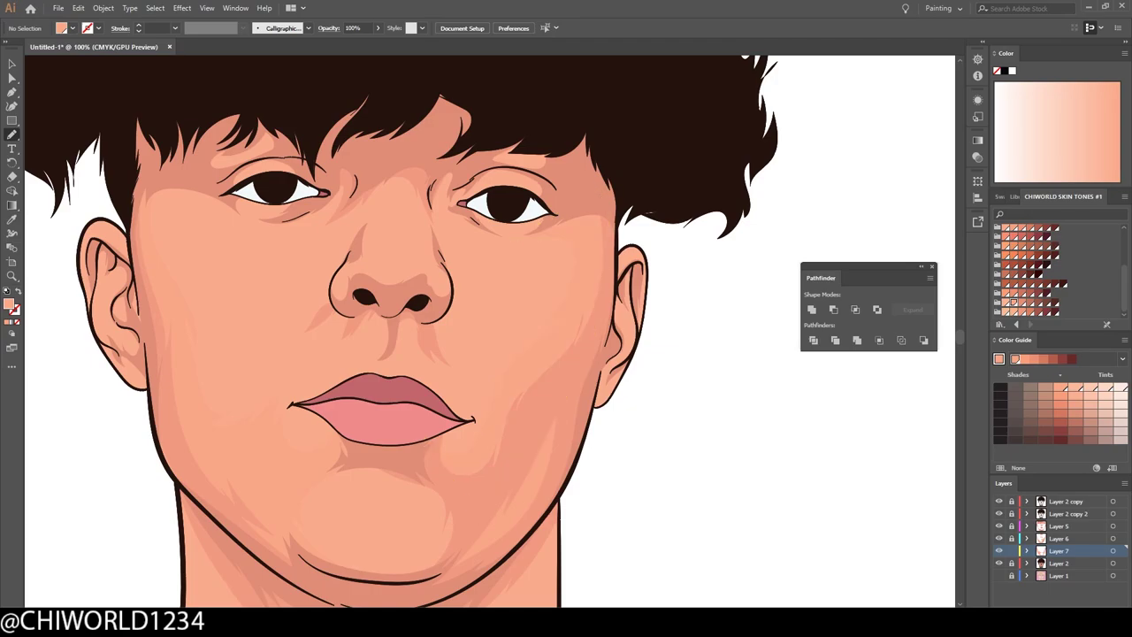
scroll(653, 522, "down", 1)
left_click(1059, 526)
key("ctrl+l")
left_click(1052, 265)
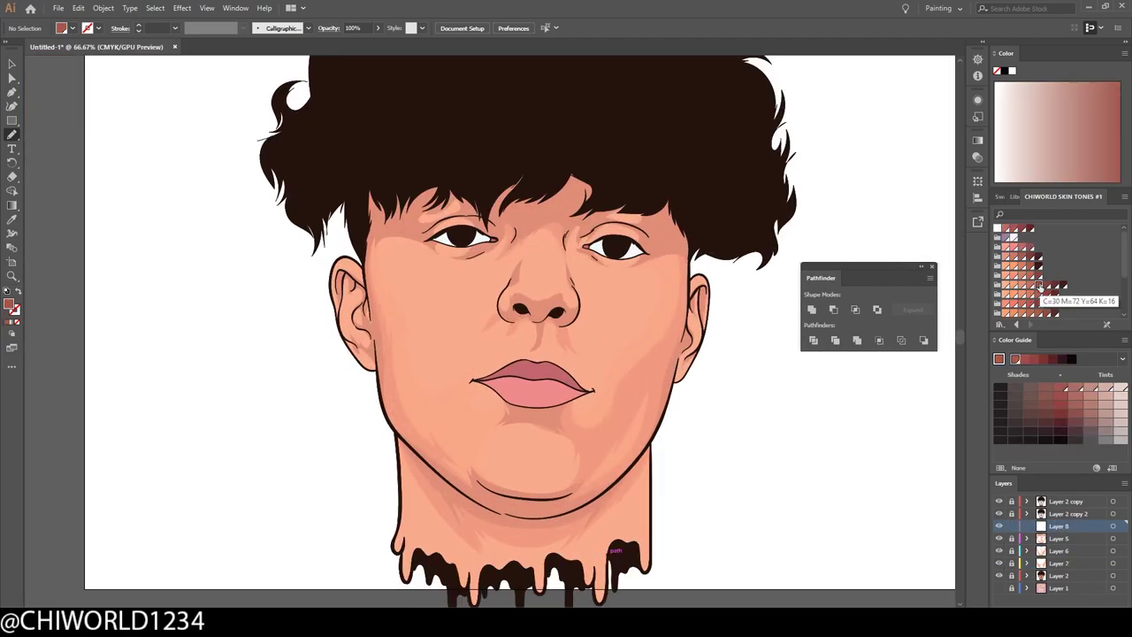
scroll(713, 410, "up", 2)
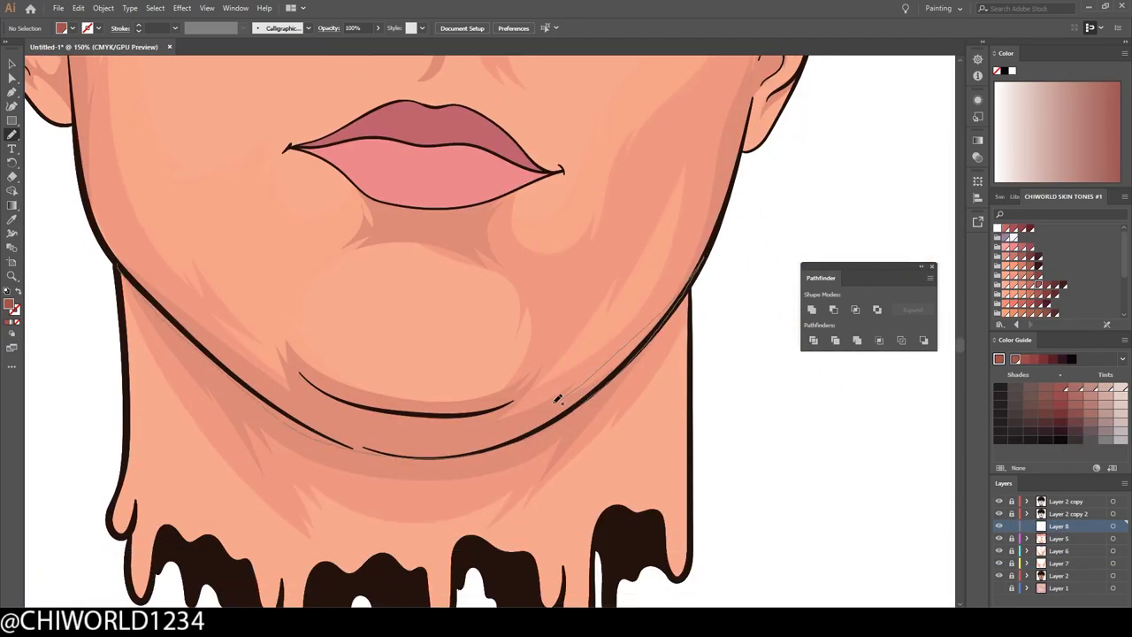
Paint dark red shadows inside both nostrils on Layer 8 with the Blob Brush.
scroll(640, 537, "down", 2)
scroll(624, 495, "down", 1)
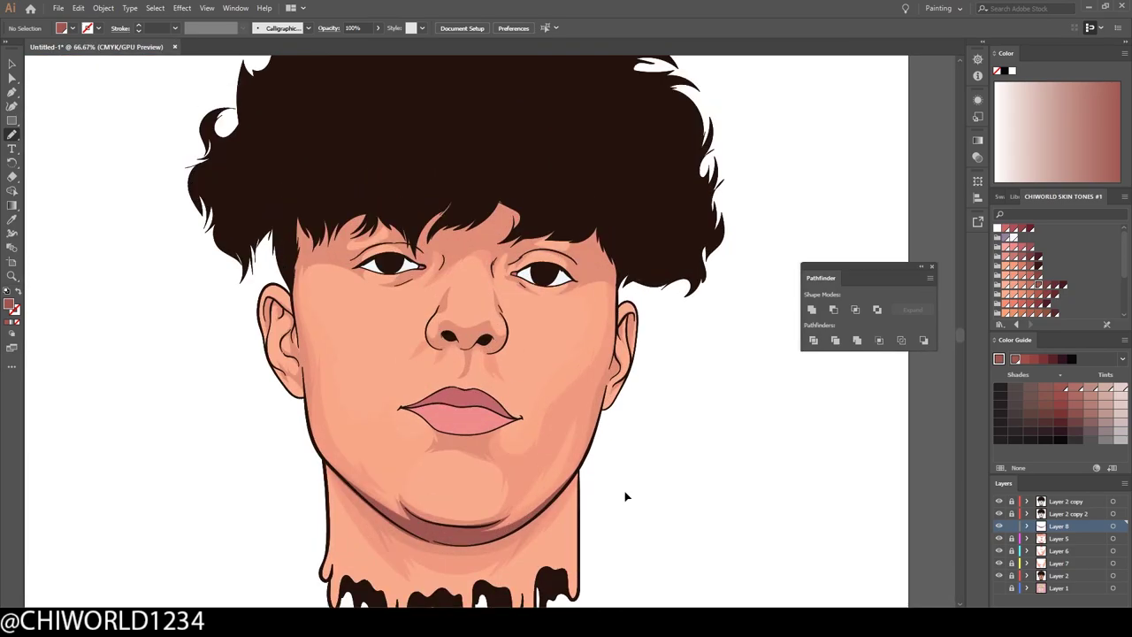
scroll(627, 496, "up", 6)
scroll(695, 430, "up", 1)
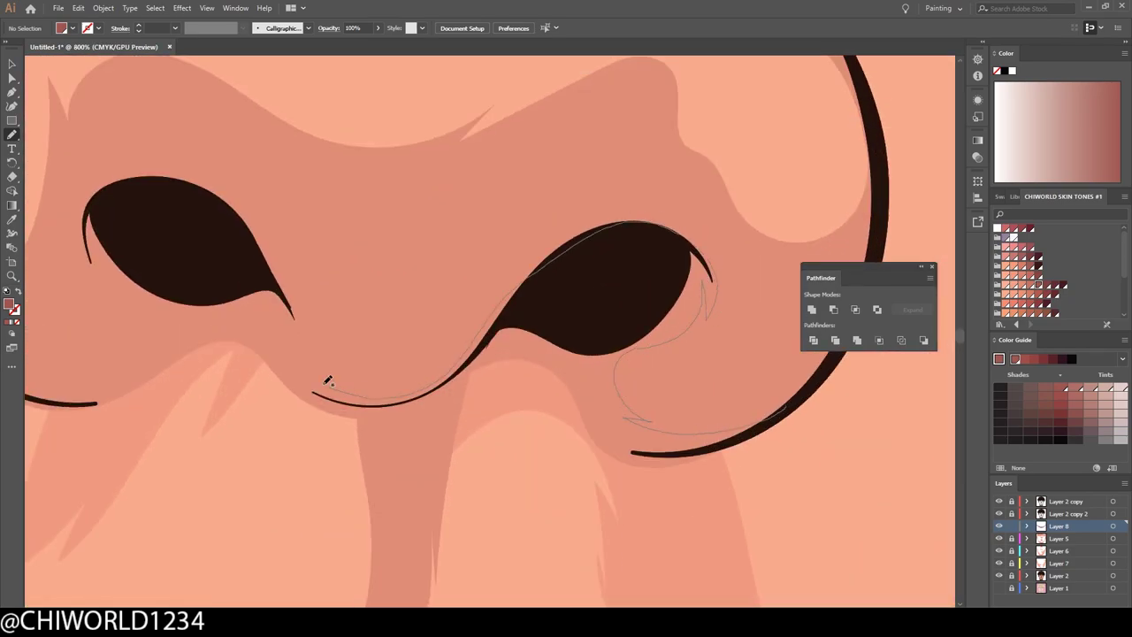
left_click_drag(635, 452, 634, 452)
scroll(635, 452, "down", 4)
scroll(771, 423, "up", 4)
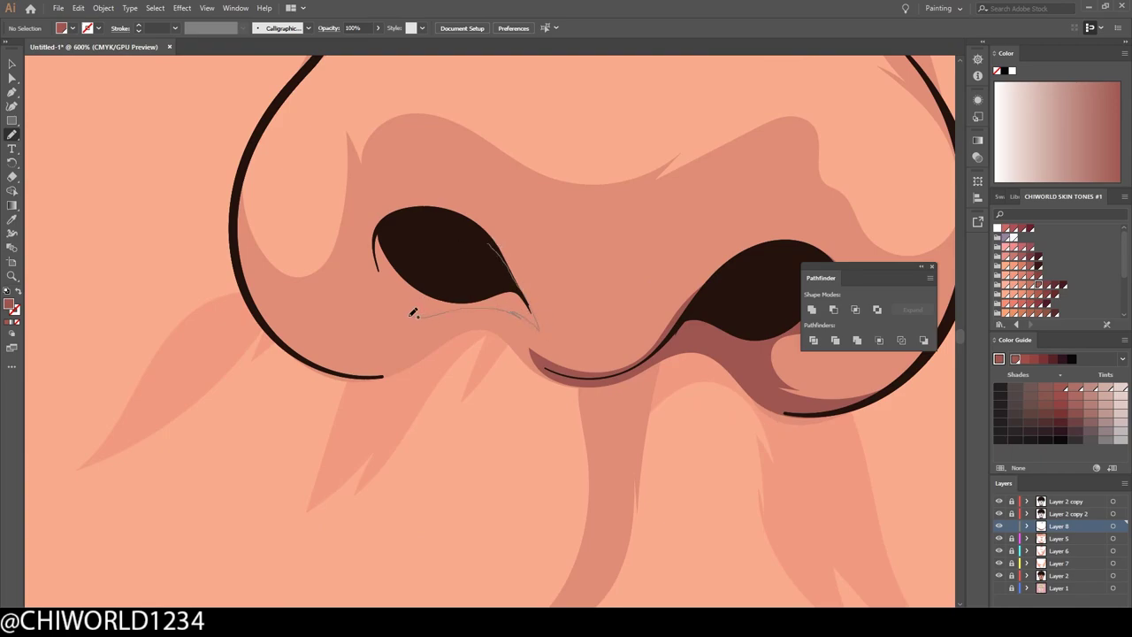
left_click_drag(413, 312, 414, 312)
scroll(667, 566, "down", 2)
scroll(713, 519, "down", 3)
scroll(528, 287, "up", 3)
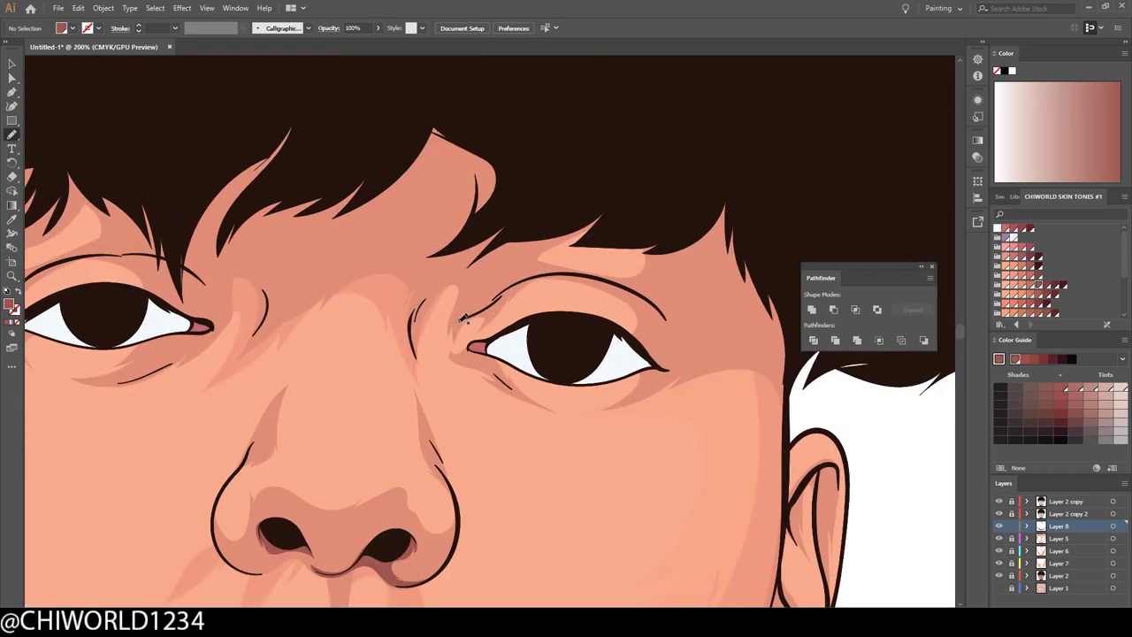
Paint dark red shadows around the eye sockets and under the hair fringe above both eyes.
left_click_drag(413, 320, 414, 320)
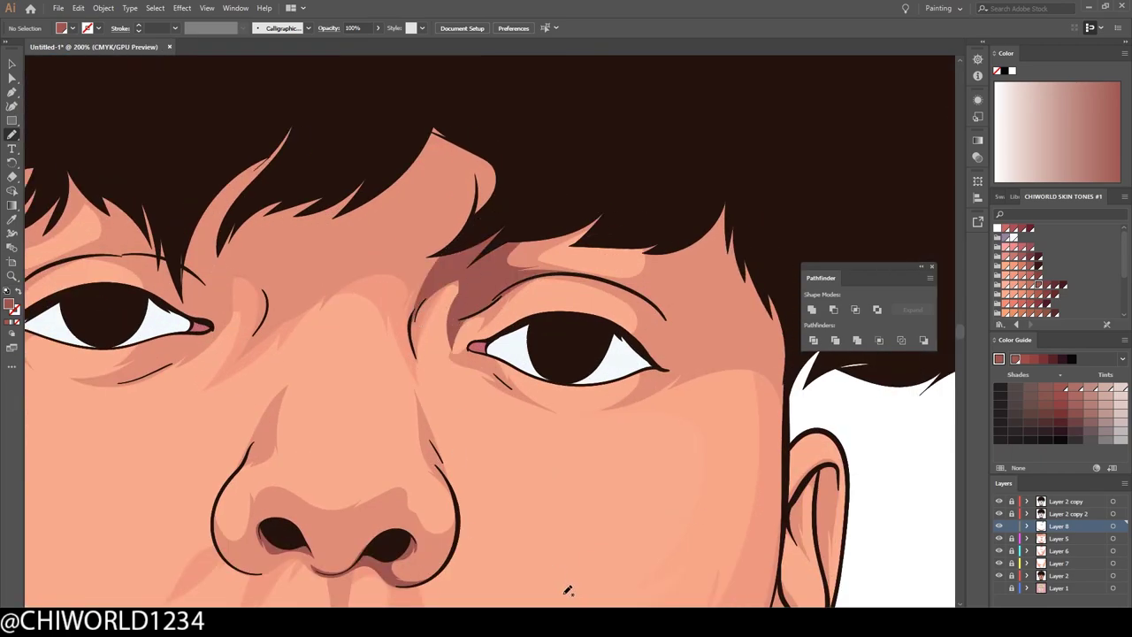
scroll(568, 591, "down", 3)
scroll(658, 517, "up", 3)
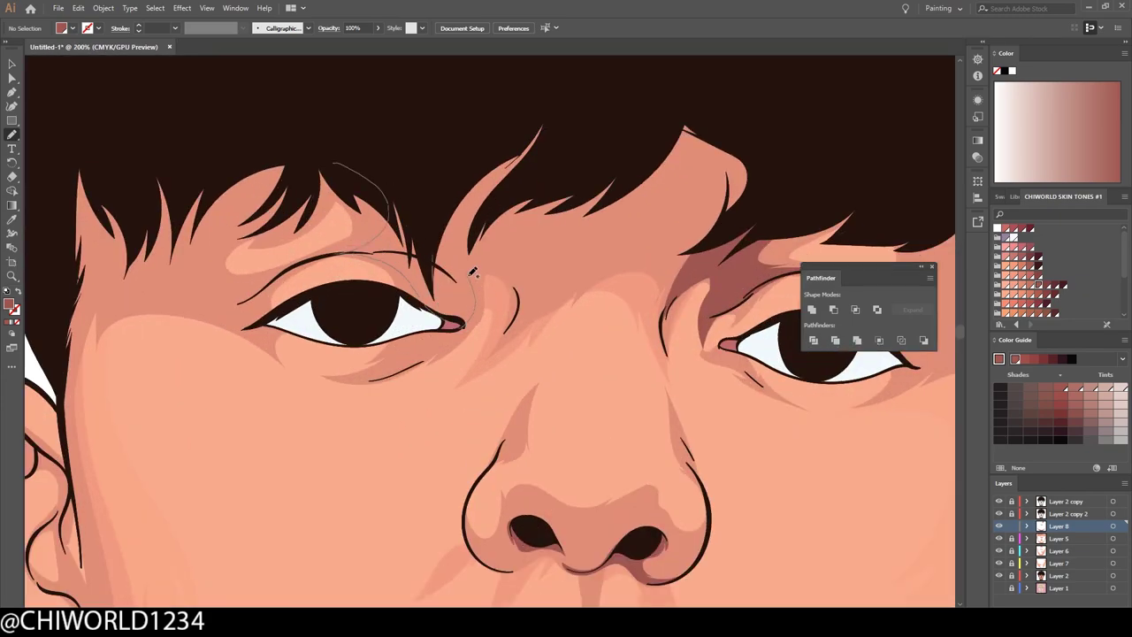
left_click_drag(774, 140, 775, 140)
scroll(775, 139, "down", 3)
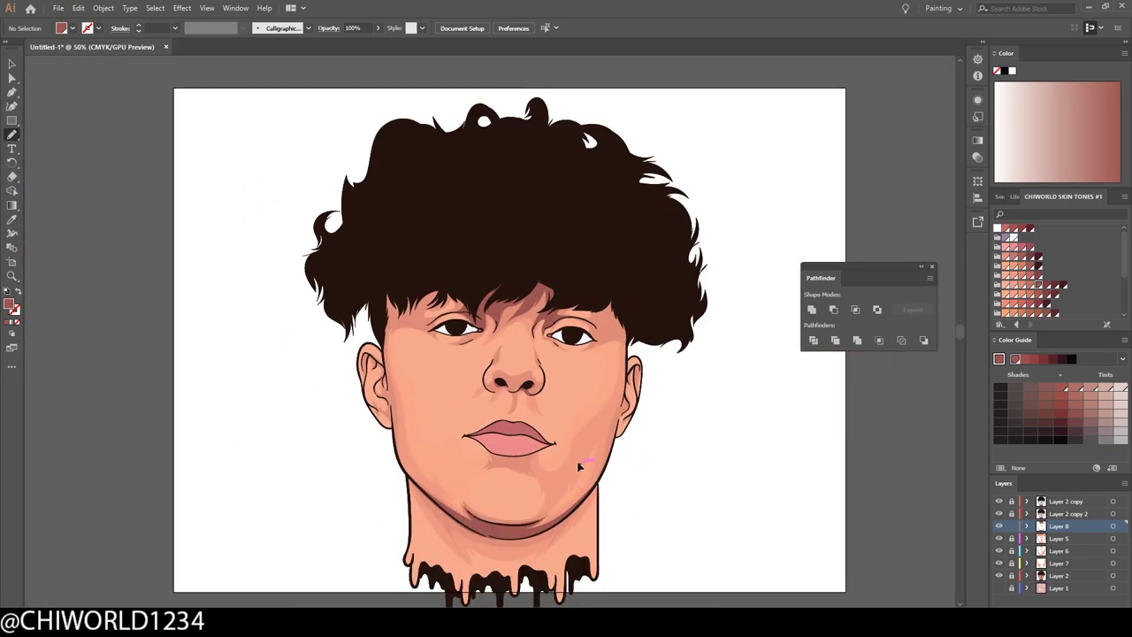
scroll(600, 172, "up", 3)
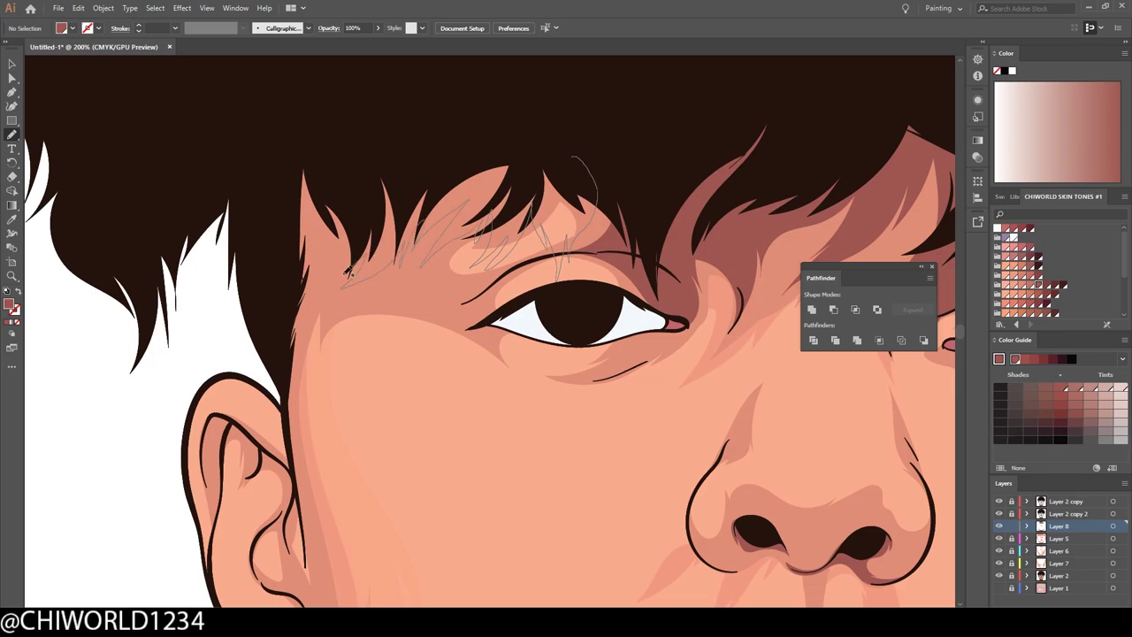
left_click_drag(347, 272, 348, 271)
scroll(348, 271, "down", 3)
scroll(608, 331, "up", 3)
left_click_drag(688, 286, 609, 331)
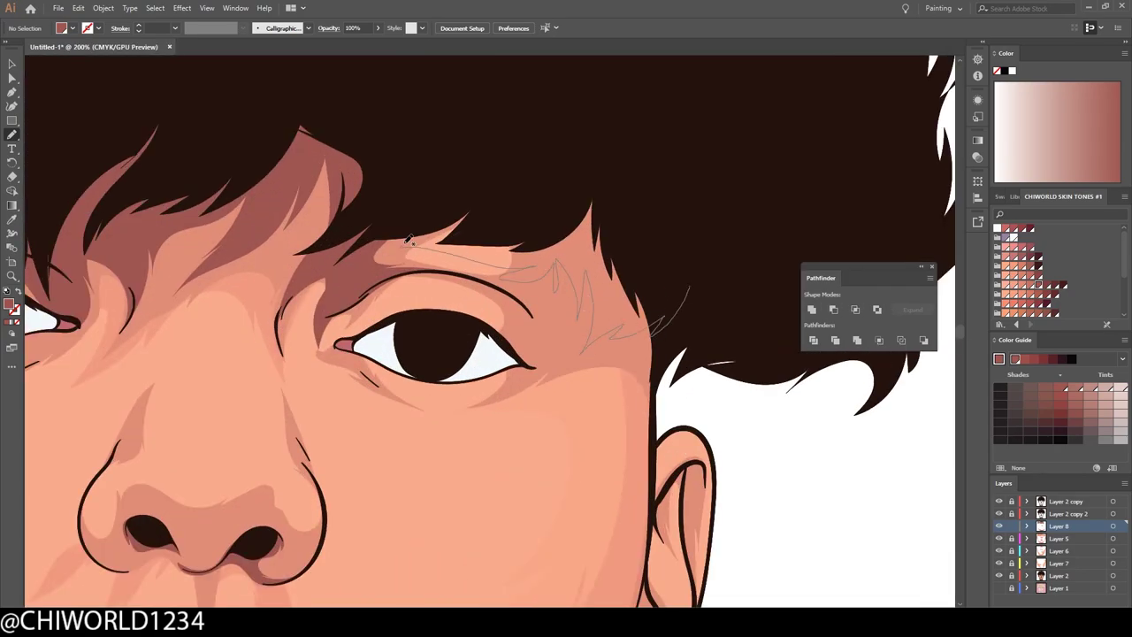
left_click_drag(409, 239, 408, 238)
scroll(543, 227, "down", 3)
scroll(673, 536, "up", 4)
Paint dark red shadow creases beneath both eyes.
left_click_drag(424, 192, 440, 244)
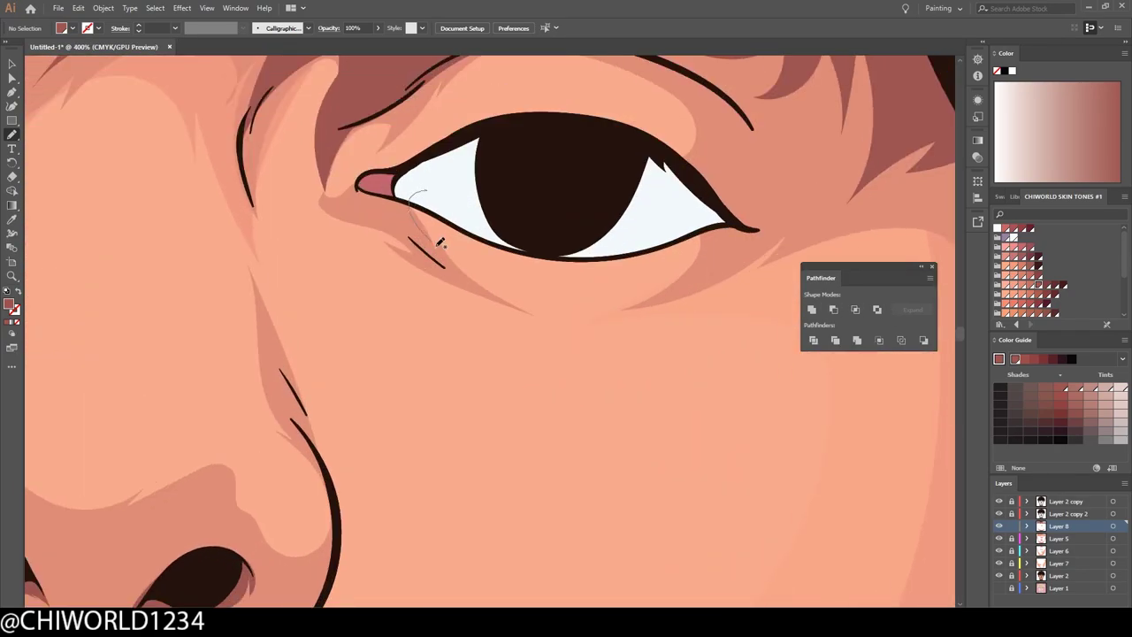
left_click_drag(389, 180, 389, 180)
scroll(389, 180, "down", 3)
scroll(367, 298, "up", 3)
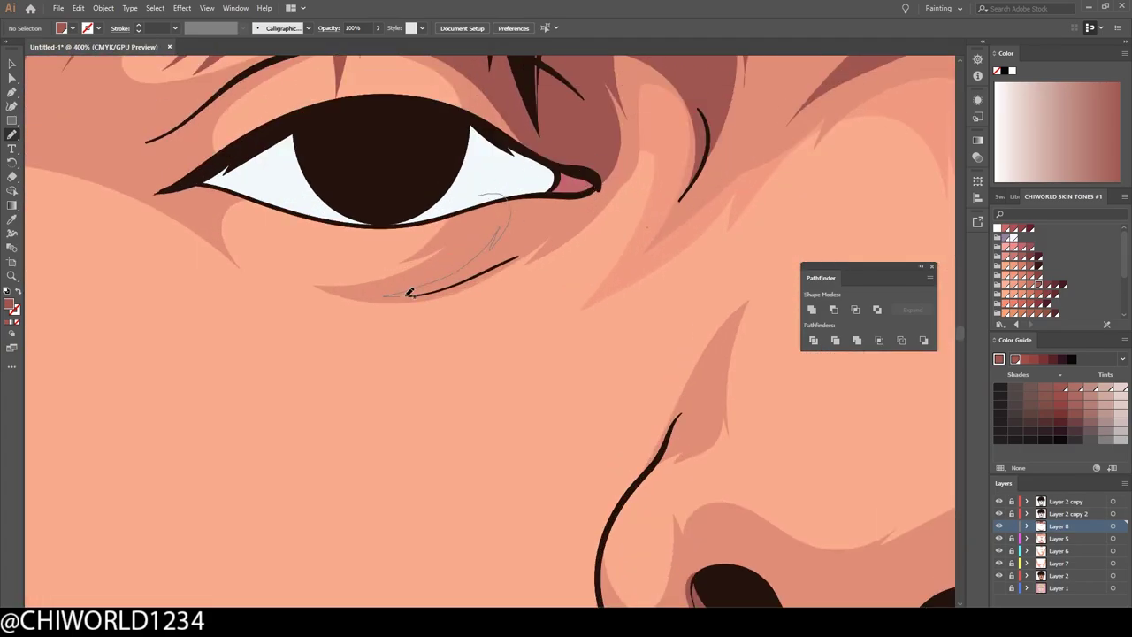
left_click_drag(410, 294, 409, 293)
scroll(417, 437, "down", 4)
Blob-brush deep red-brown shadows into the inner folds of both ears, then zoom out to the full face.
scroll(500, 402, "up", 4)
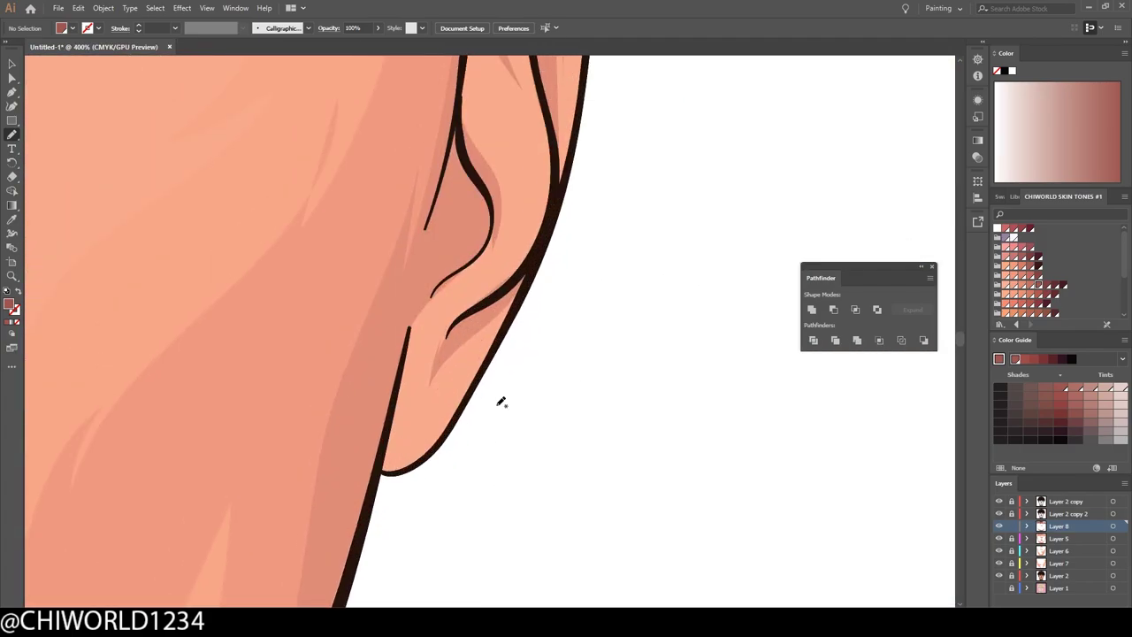
scroll(500, 402, "up", 3)
left_click_drag(471, 427, 471, 427)
scroll(505, 172, "up", 2)
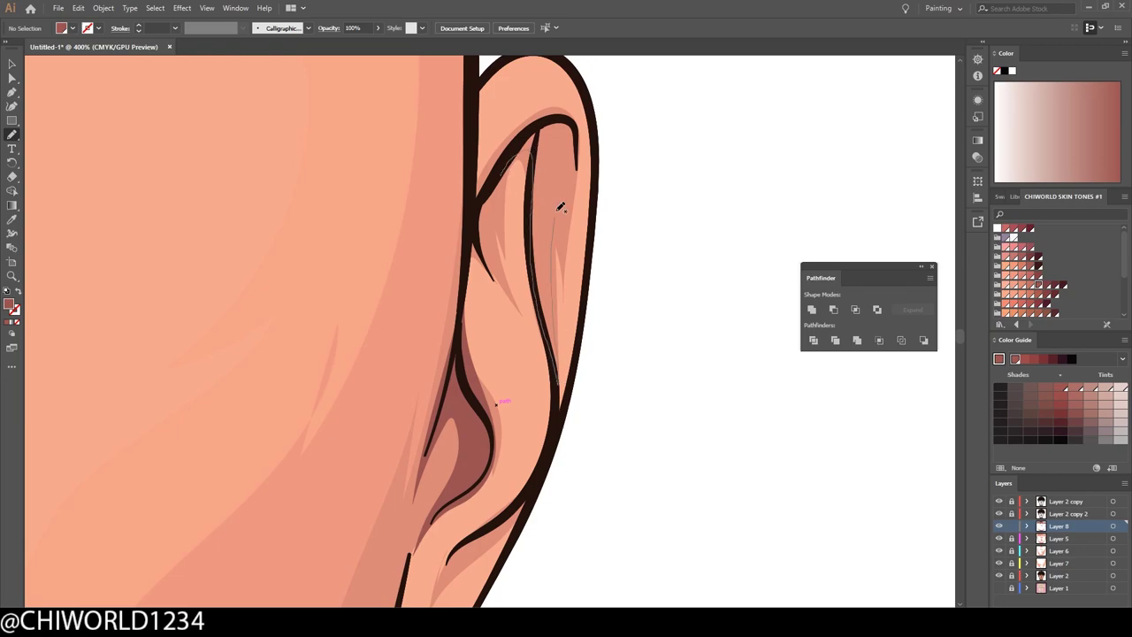
left_click_drag(560, 207, 560, 207)
scroll(560, 207, "down", 4)
scroll(356, 324, "up", 4)
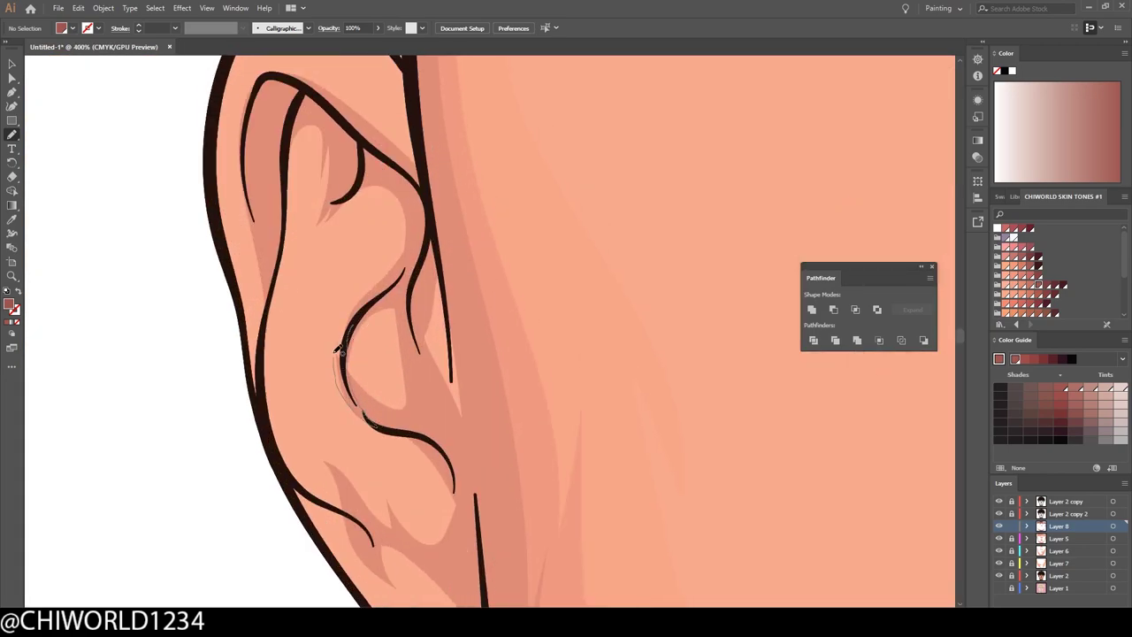
left_click_drag(416, 309, 416, 308)
scroll(389, 283, "up", 2)
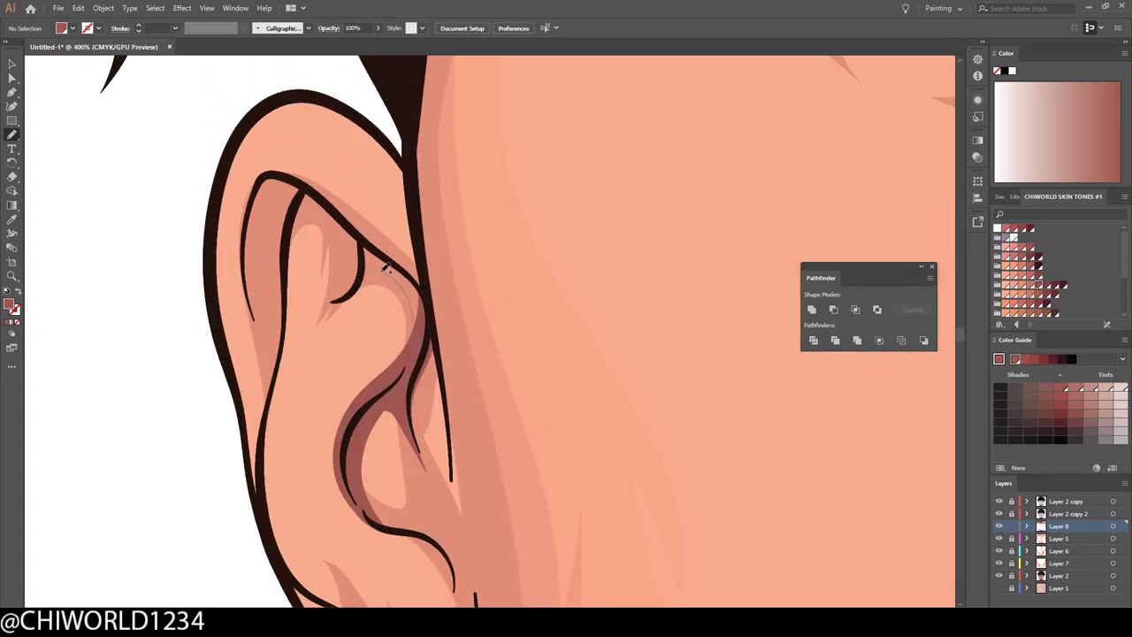
left_click_drag(250, 182, 250, 182)
scroll(398, 522, "down", 6)
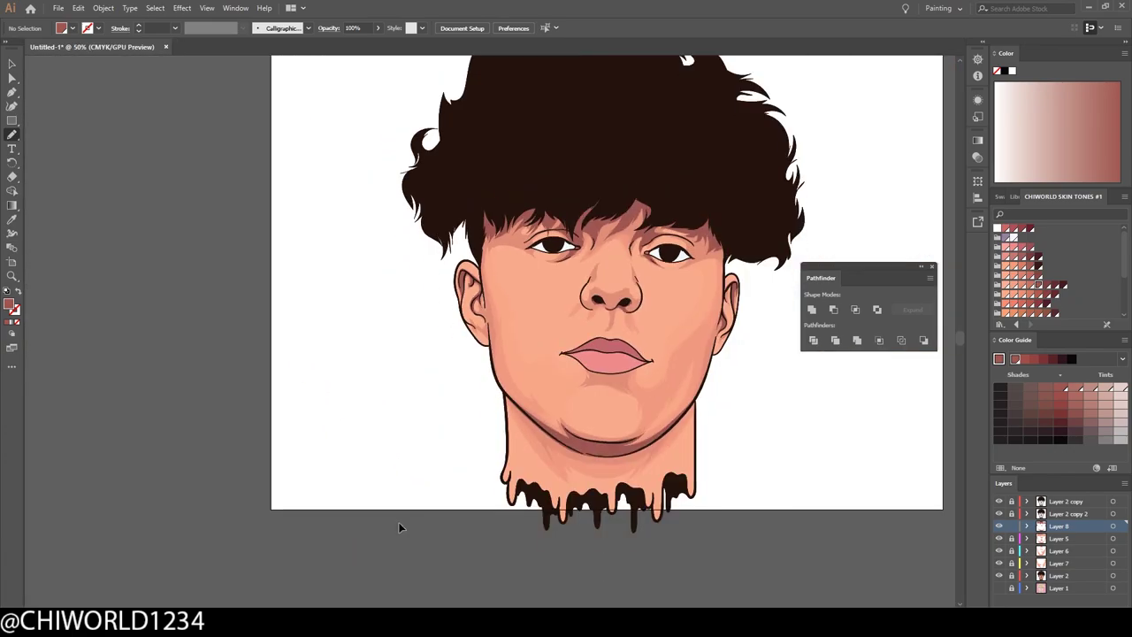
scroll(398, 522, "up", 1)
Add a new layer, Layer 9, above Layer 8.
scroll(416, 522, "down", 2)
scroll(465, 448, "up", 2)
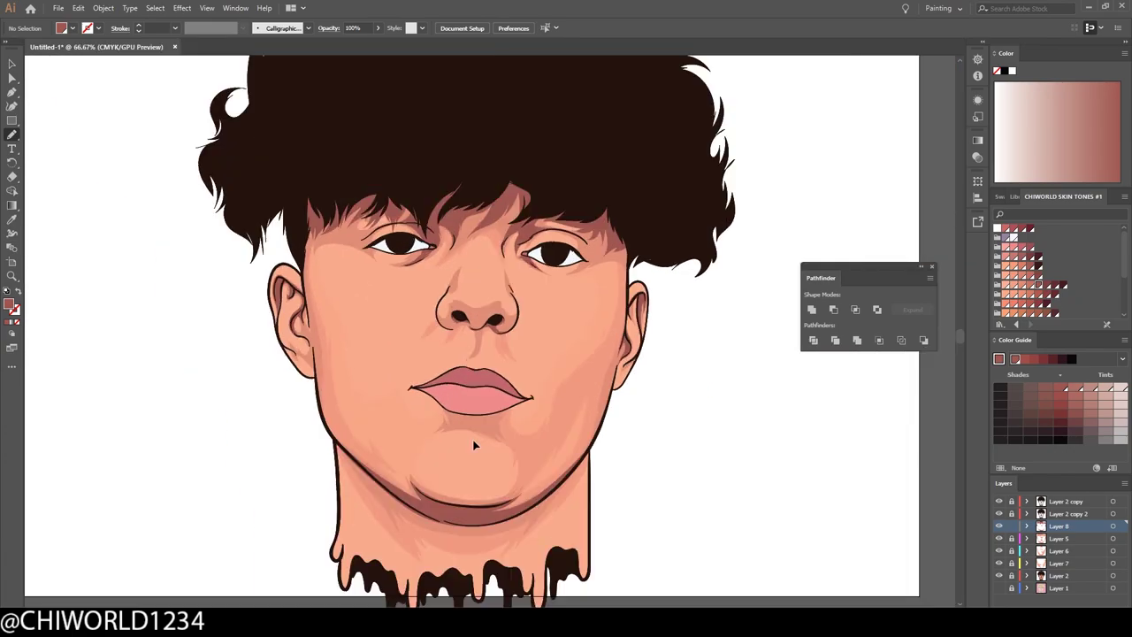
scroll(664, 485, "up", 1)
scroll(682, 495, "down", 2)
scroll(682, 496, "up", 3)
scroll(726, 475, "down", 1)
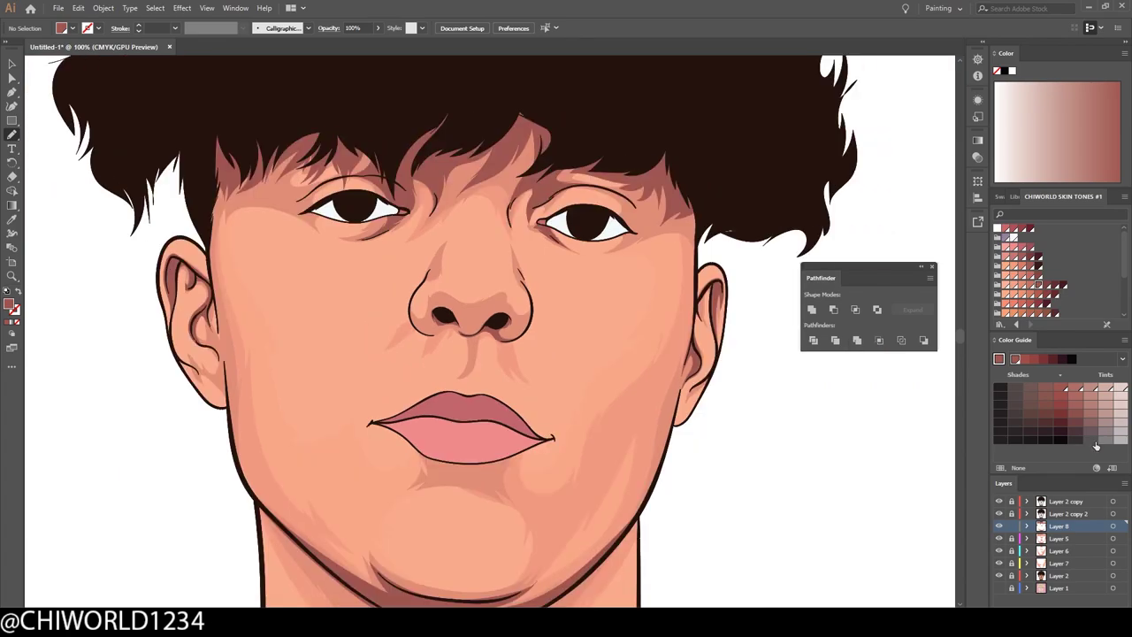
left_click(1097, 619)
scroll(707, 334, "up", 1)
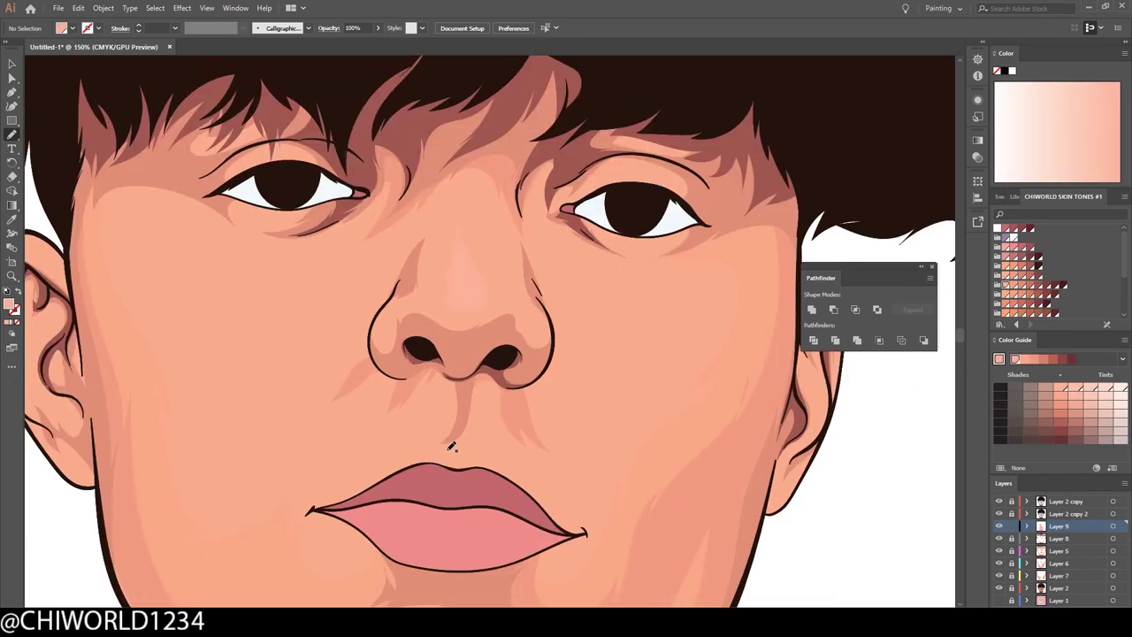
scroll(451, 446, "down", 1)
Pencil light peach highlight strokes onto the cheeks and nose, then zoom out to check the face.
left_click_drag(576, 380, 690, 332)
scroll(743, 329, "down", 1)
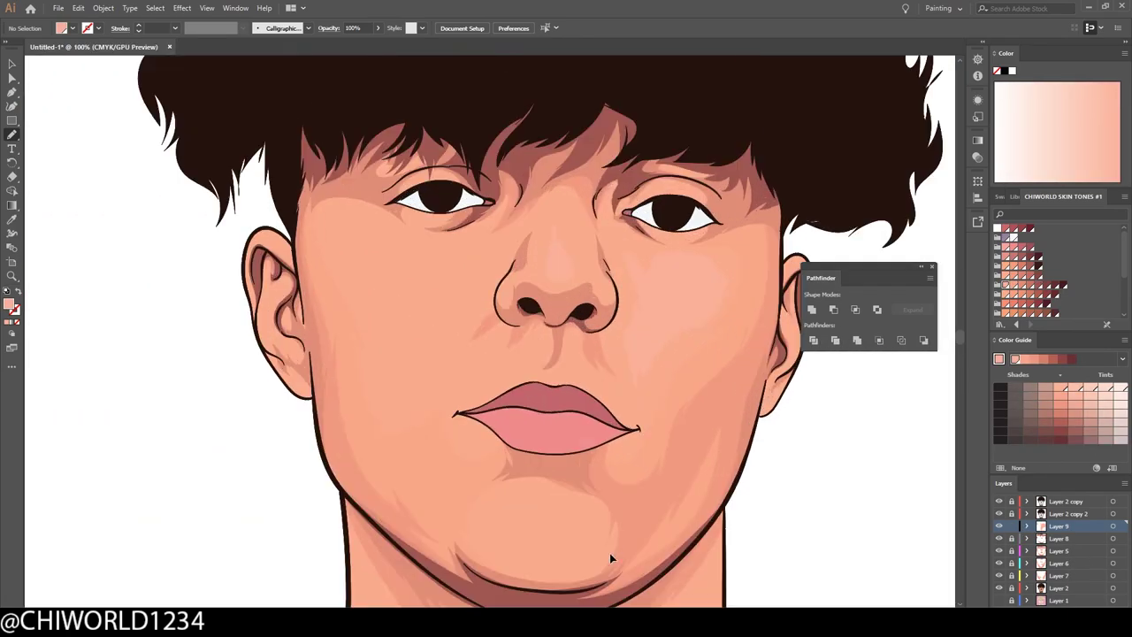
left_click_drag(581, 354, 570, 349)
left_click_drag(397, 334, 396, 333)
scroll(532, 430, "down", 1)
scroll(651, 524, "down", 3)
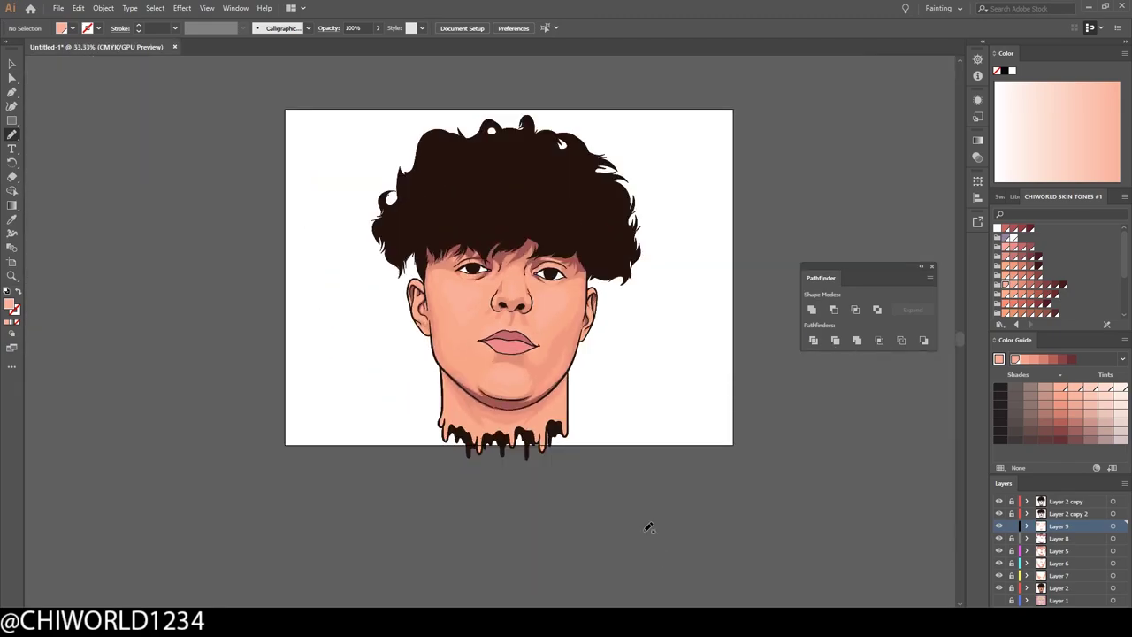
scroll(651, 524, "up", 3)
scroll(651, 523, "down", 3)
scroll(657, 517, "up", 1)
scroll(656, 518, "up", 2)
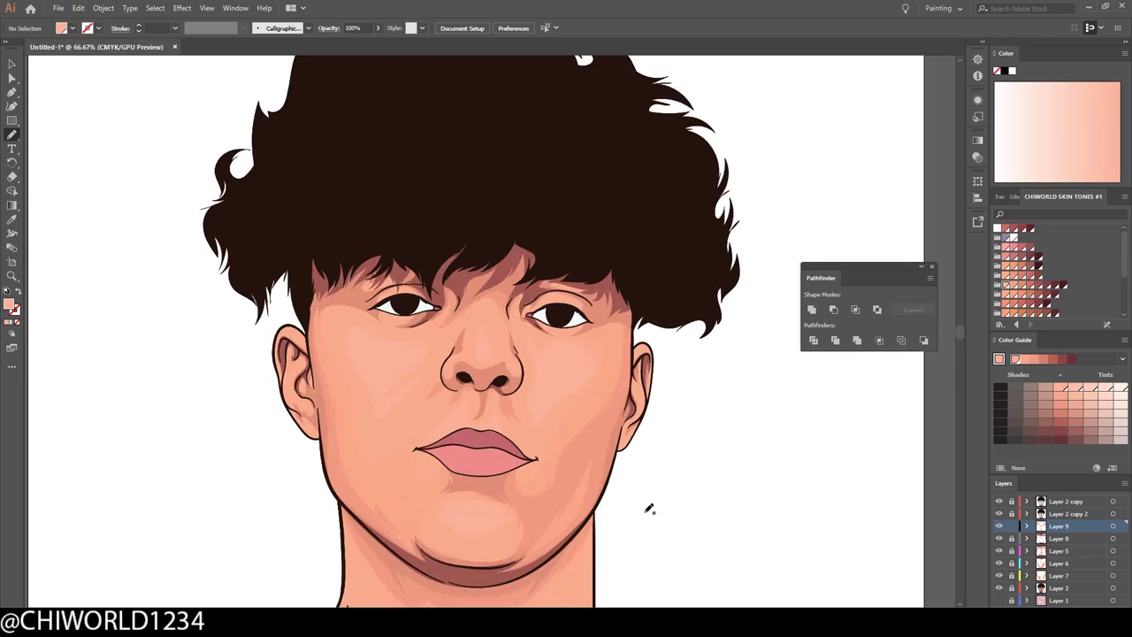
scroll(649, 505, "down", 1)
Draw lavender shadow shapes on Layer 10 along the tops of both eye whites.
scroll(572, 395, "up", 3)
scroll(572, 396, "up", 4)
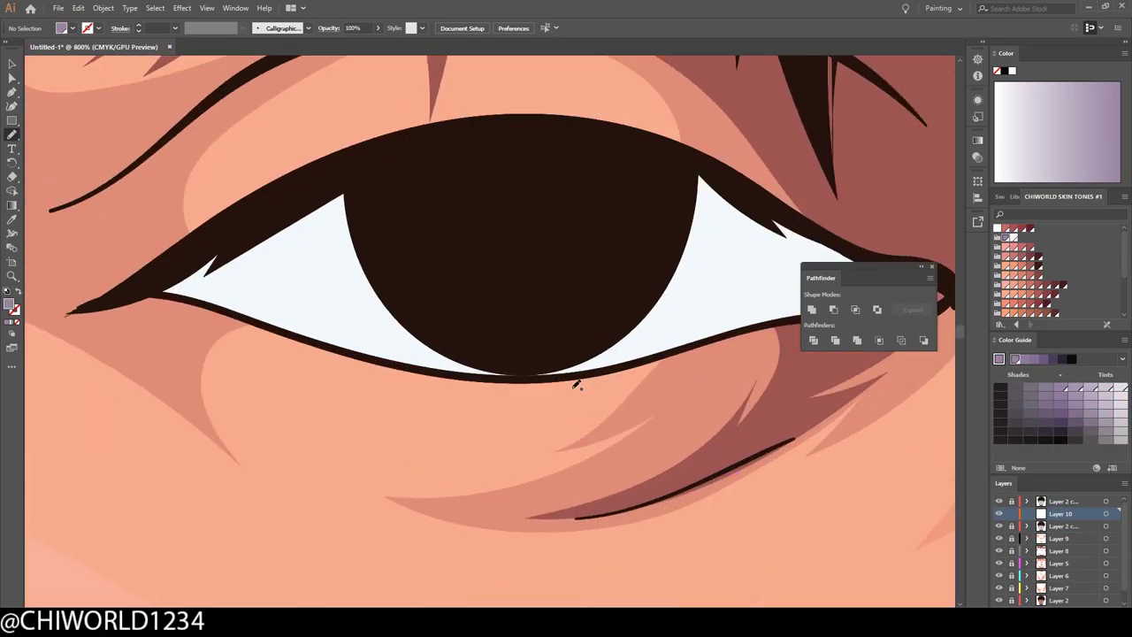
scroll(256, 316, "down", 2)
scroll(379, 328, "up", 2)
left_click_drag(416, 207, 472, 119)
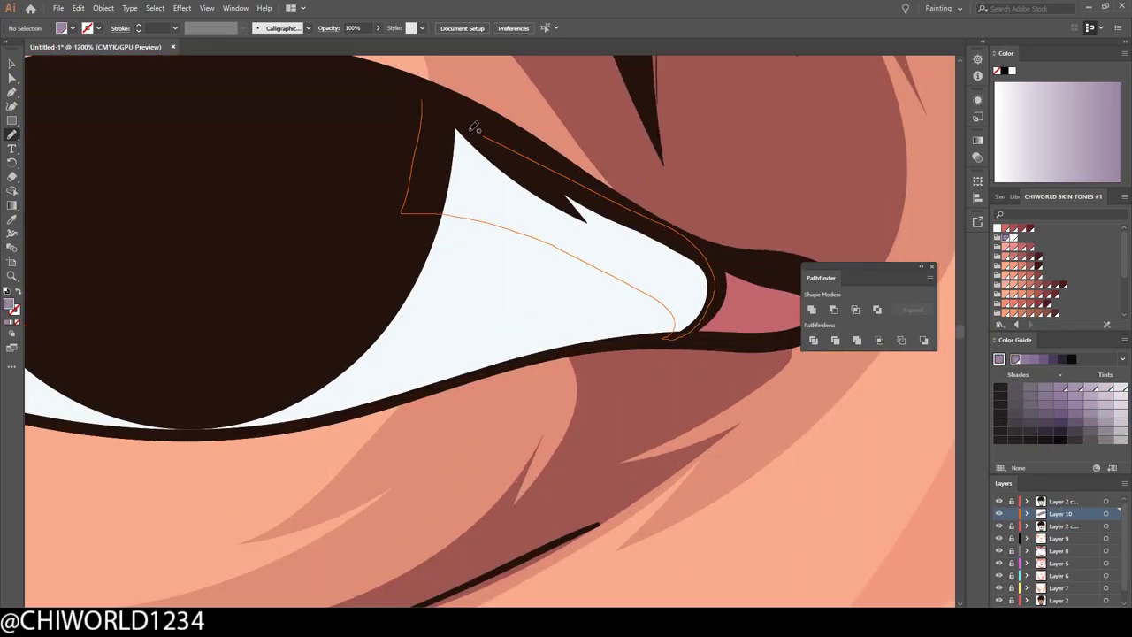
scroll(472, 119, "down", 4)
scroll(889, 336, "up", 5)
left_click_drag(112, 358, 108, 363)
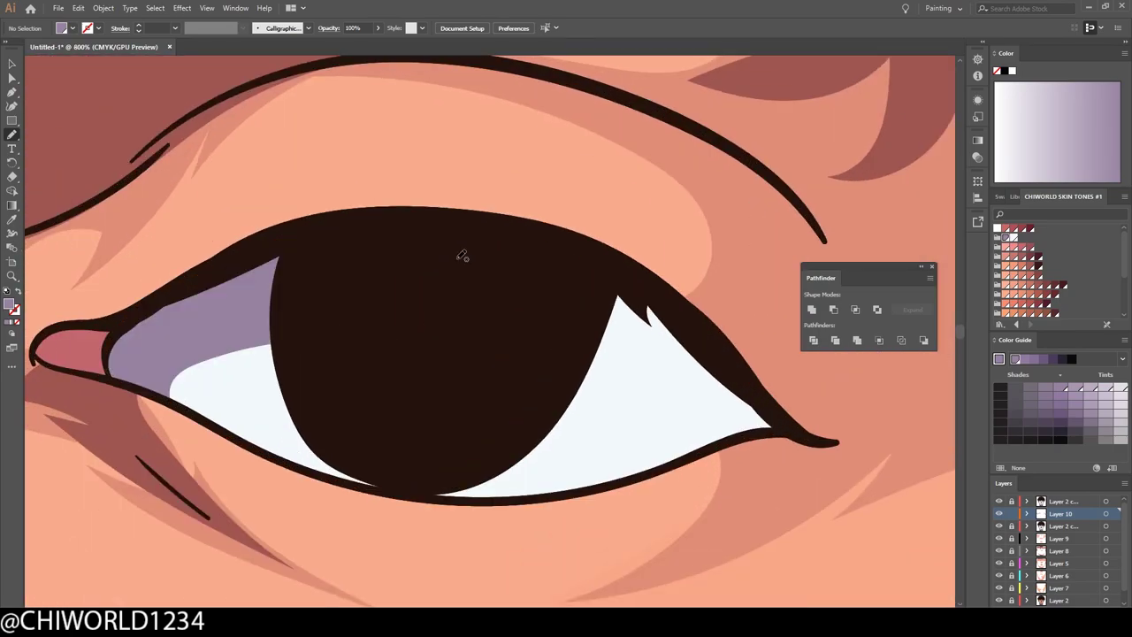
left_click_drag(731, 442, 743, 442)
scroll(774, 480, "down", 5)
scroll(774, 481, "up", 1)
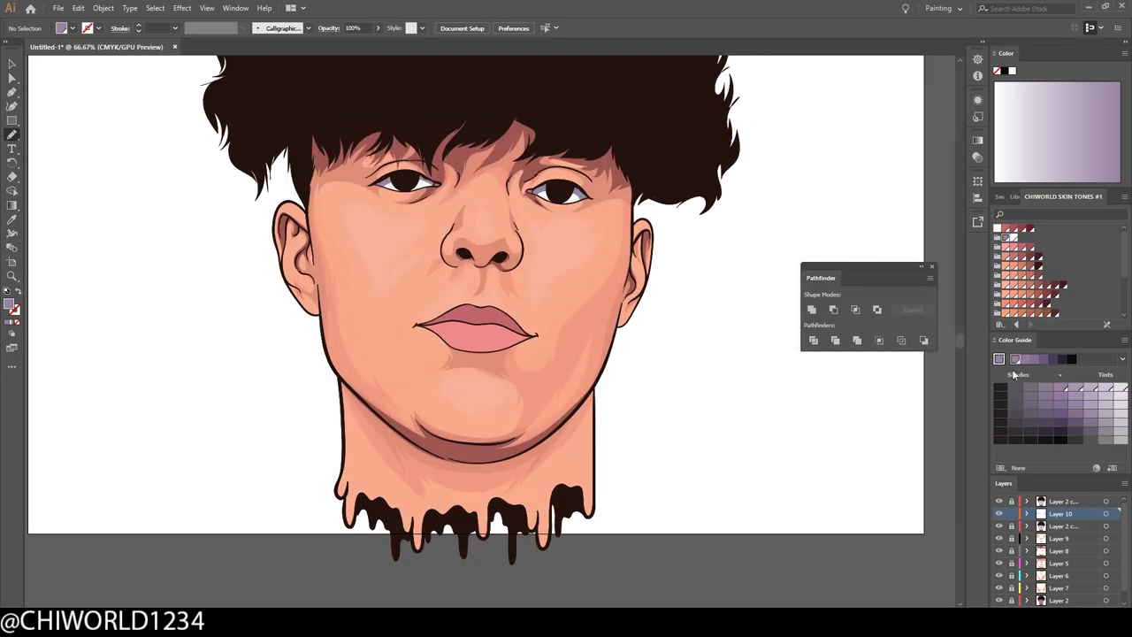
Pick a rose Color Guide swatch and draw a darker shadow around the lower lip.
left_click(1021, 250)
scroll(809, 381, "up", 5)
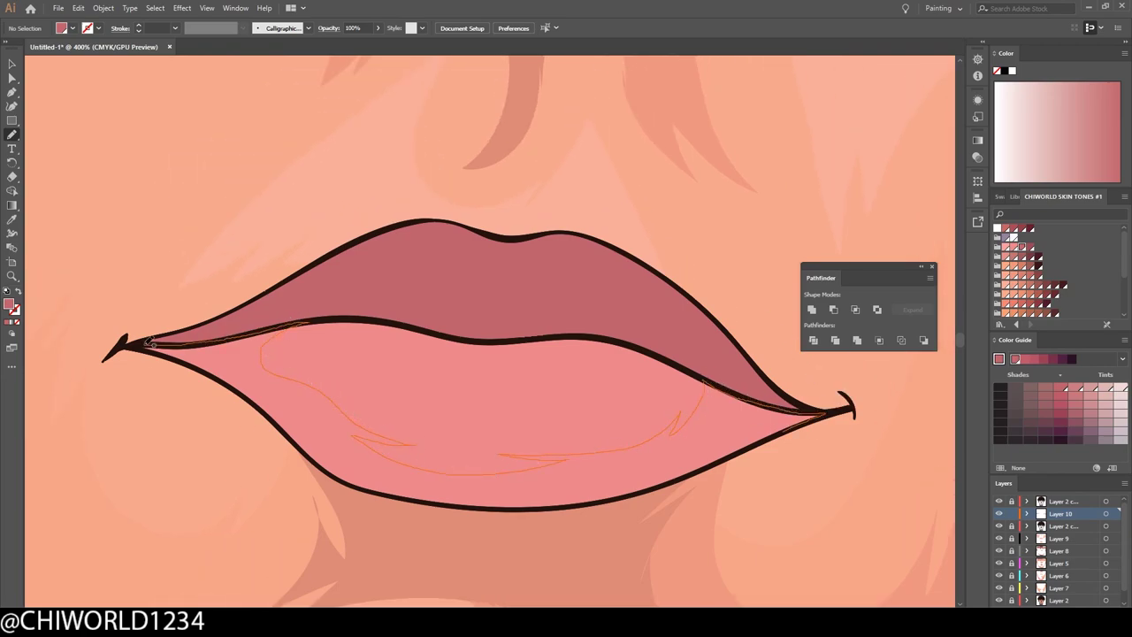
left_click_drag(412, 486, 826, 414)
scroll(846, 417, "down", 5)
scroll(788, 452, "up", 2)
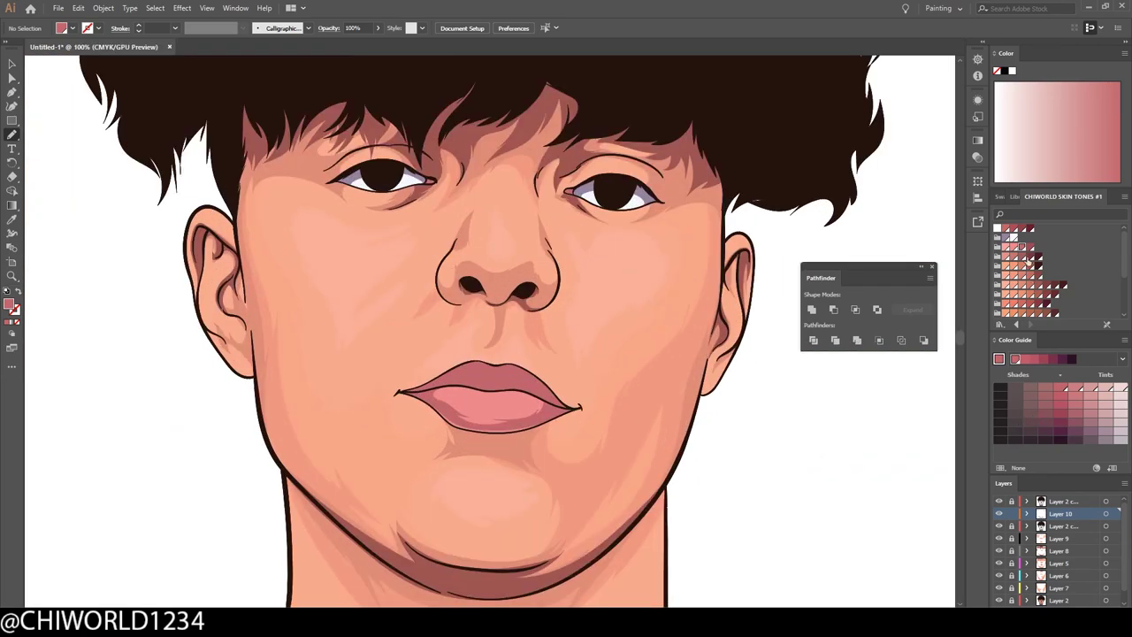
scroll(734, 451, "up", 3)
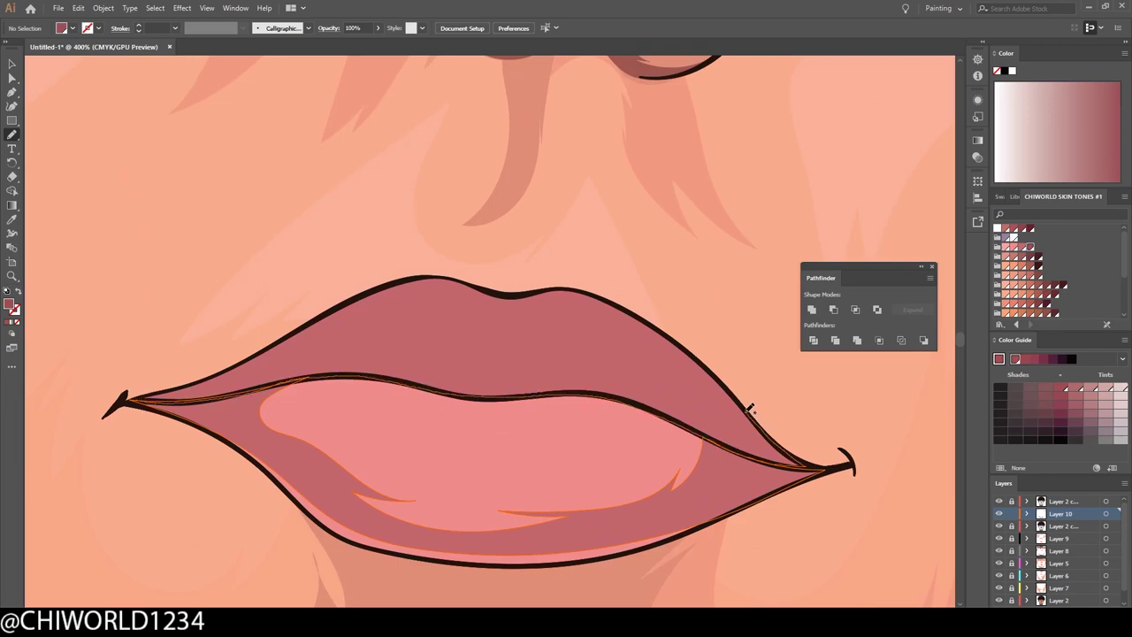
Draw a darker rose shadow across the upper lip.
left_click_drag(215, 372, 212, 374)
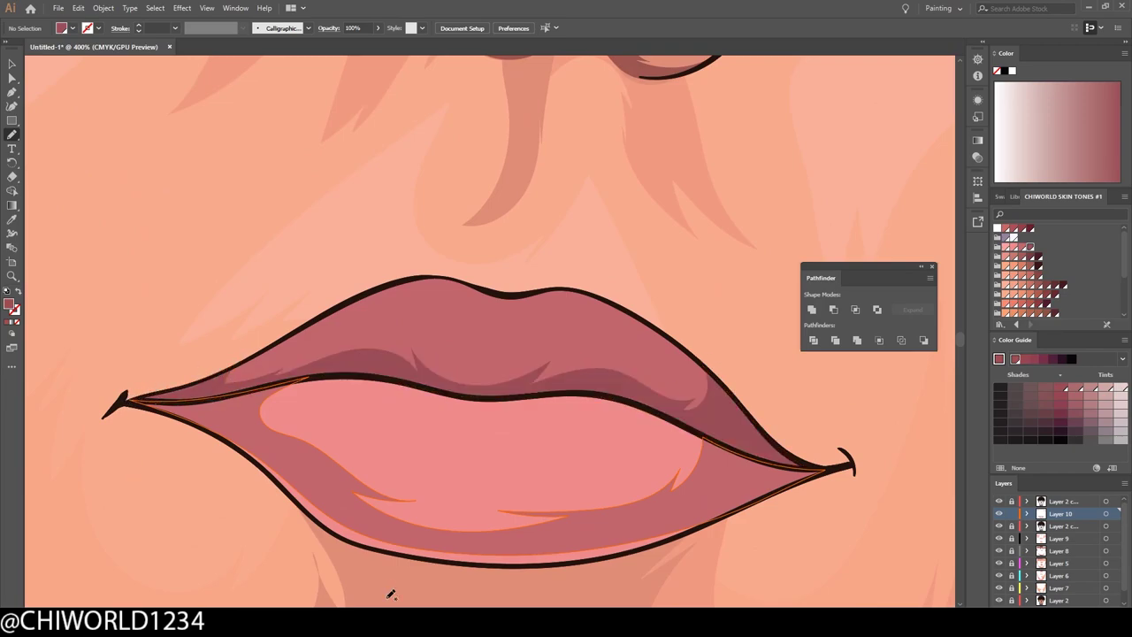
scroll(673, 525, "down", 5)
scroll(672, 526, "up", 2)
scroll(673, 495, "down", 1)
scroll(672, 491, "up", 1)
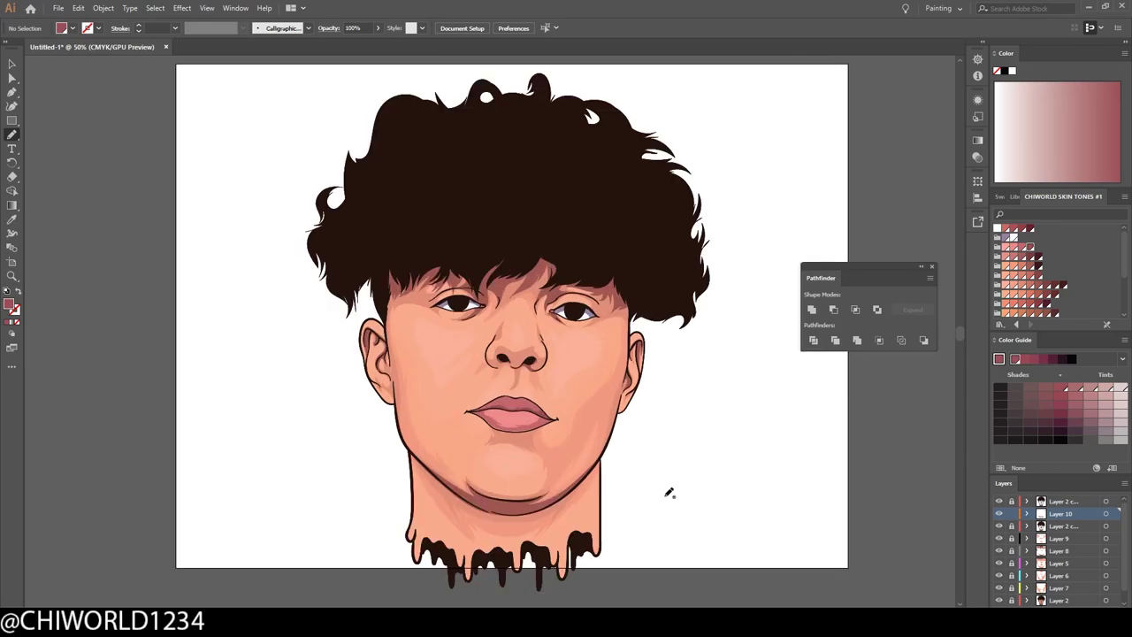
scroll(778, 478, "down", 1)
Add a new layer and set the fill to dark teal in the Color Picker.
key("ctrl+equal")
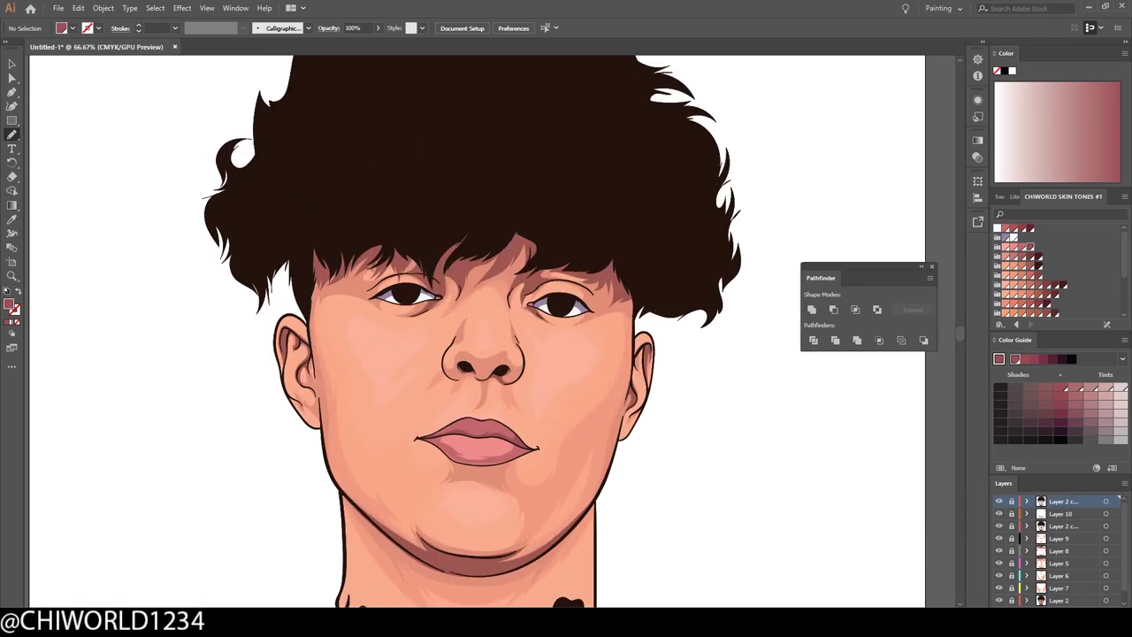
key("ctrl+l")
double_click(12, 307)
left_click(178, 116)
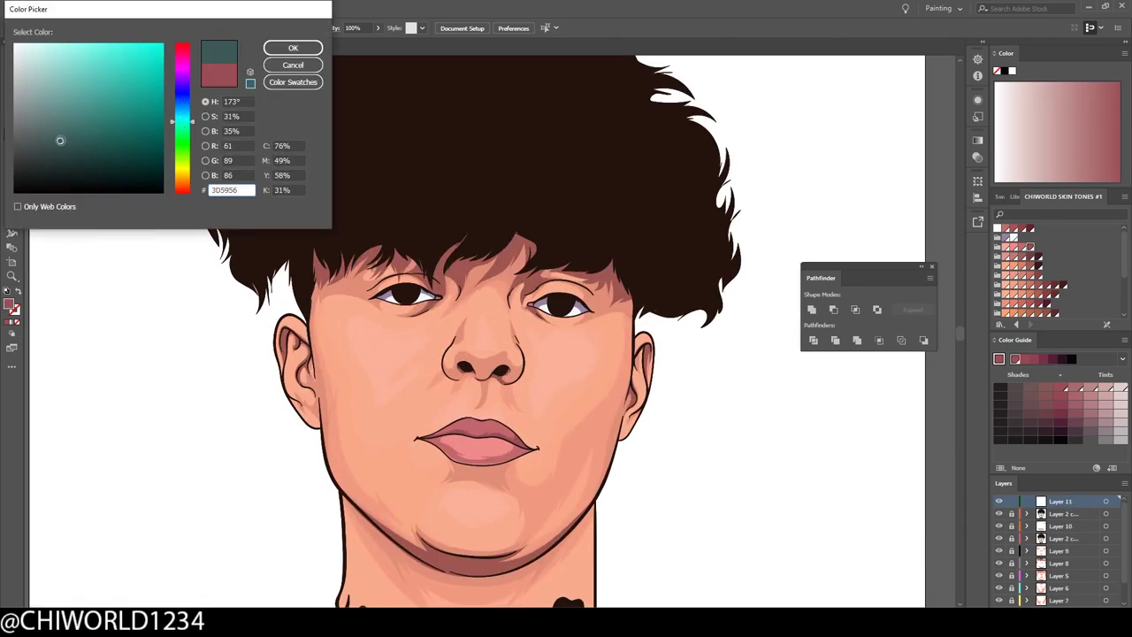
left_click_drag(56, 144, 54, 151)
left_click(292, 48)
Pencil-draw dark teal irises in both eyes.
scroll(517, 347, "up", 5, "alt")
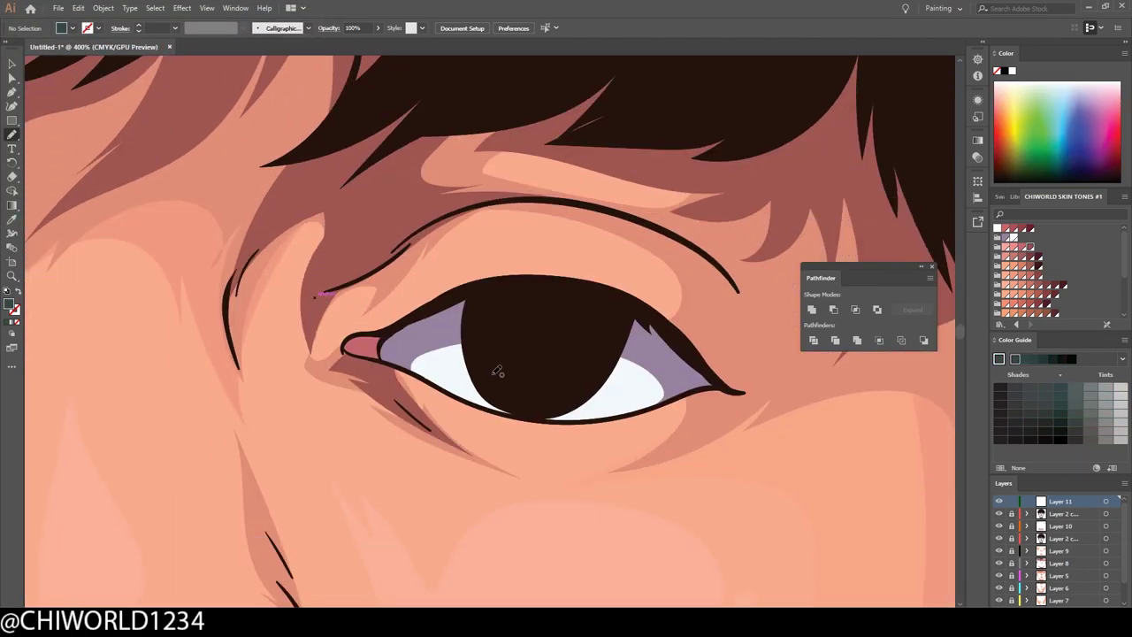
left_click_drag(486, 298, 488, 300)
scroll(559, 503, "left", 10)
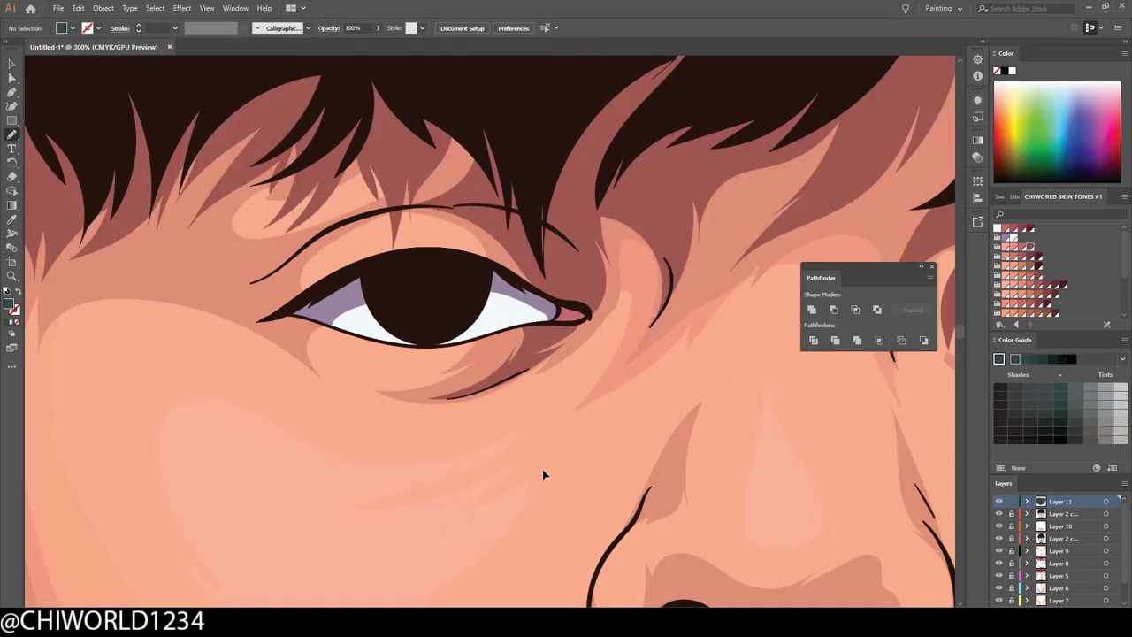
scroll(543, 472, "up", 2, "alt")
left_click_drag(248, 261, 301, 358)
left_click_drag(399, 222, 252, 252)
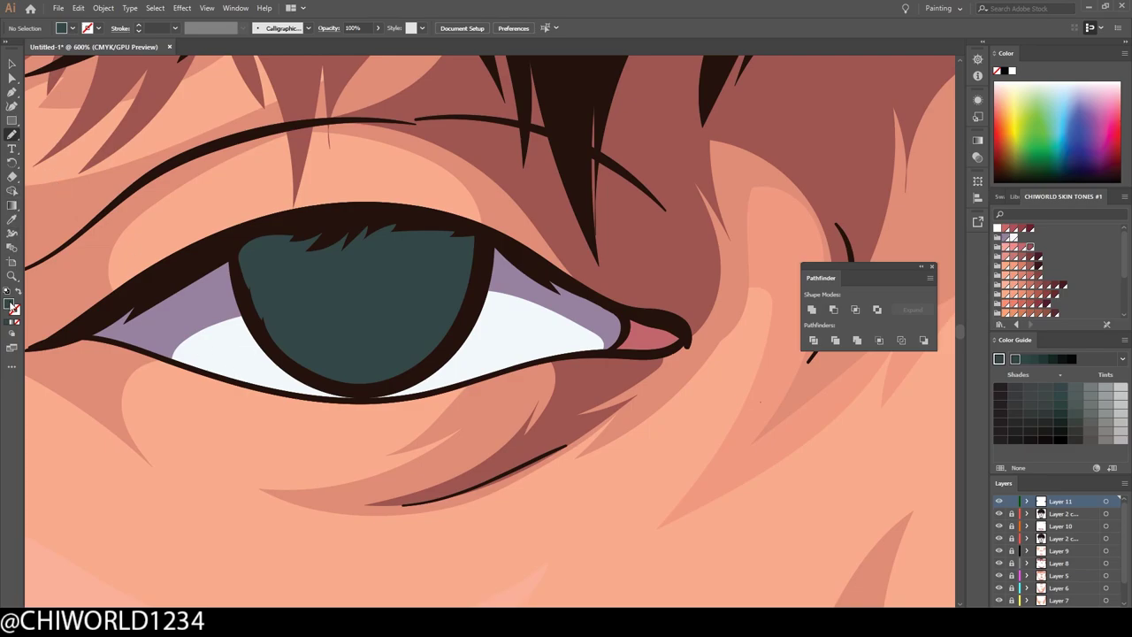
Switch the fill to a lighter teal and draw highlights inside both irises.
double_click(13, 305)
left_click(293, 46)
left_click_drag(307, 345, 364, 367)
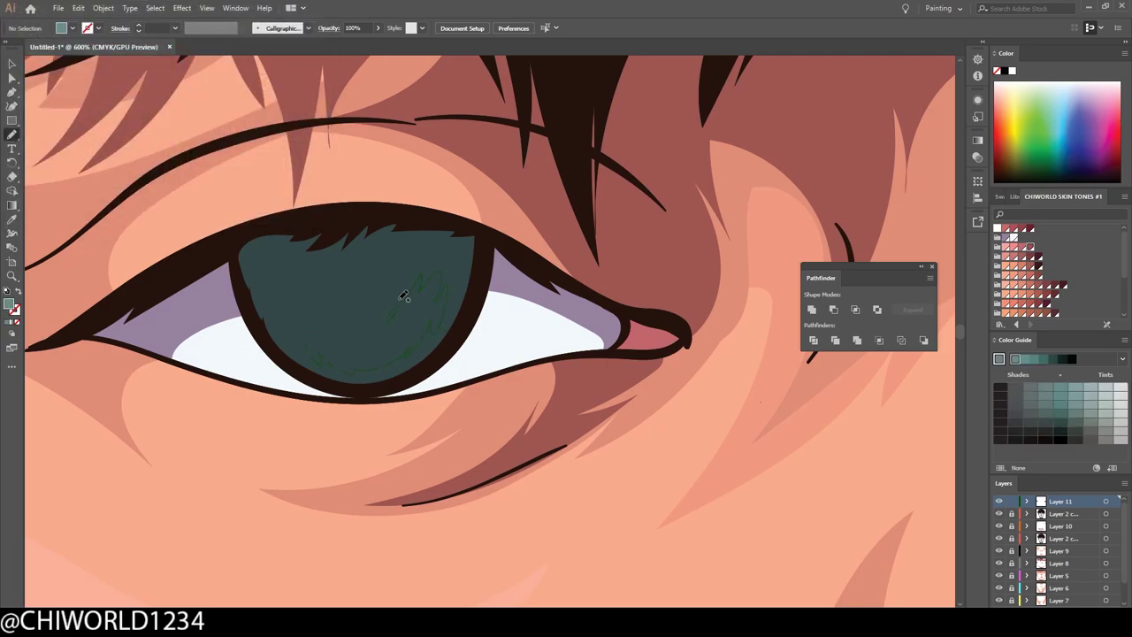
left_click_drag(404, 297, 416, 284)
scroll(404, 571, "down", 5, "alt")
scroll(543, 328, "up", 5, "alt")
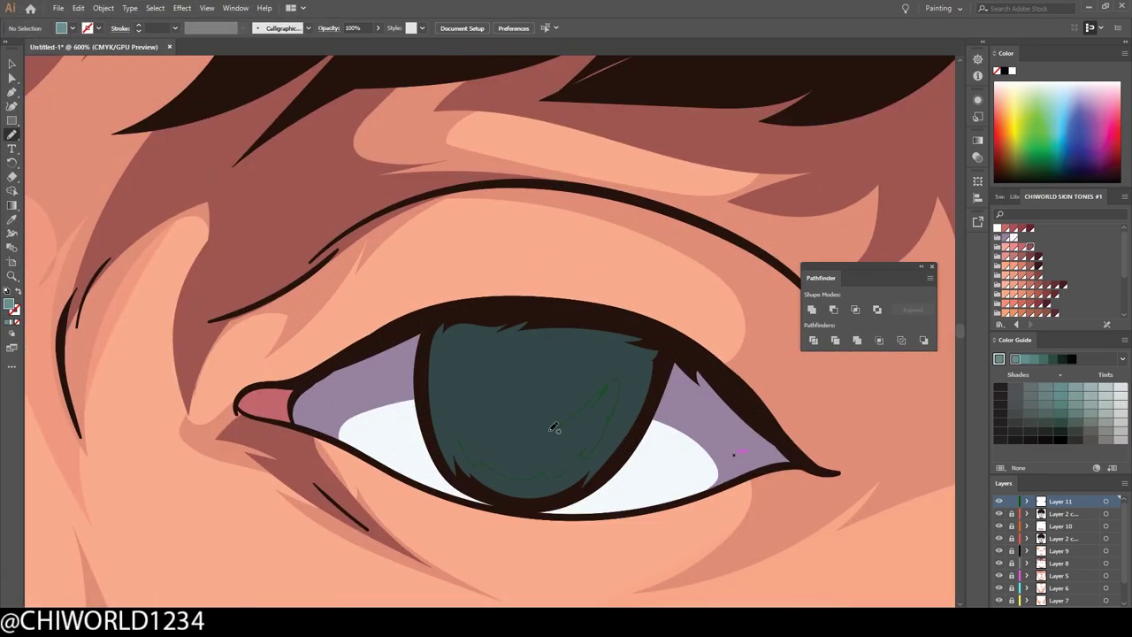
left_click_drag(554, 427, 557, 430)
scroll(553, 427, "down", 5, "alt")
scroll(460, 292, "up", 4, "alt")
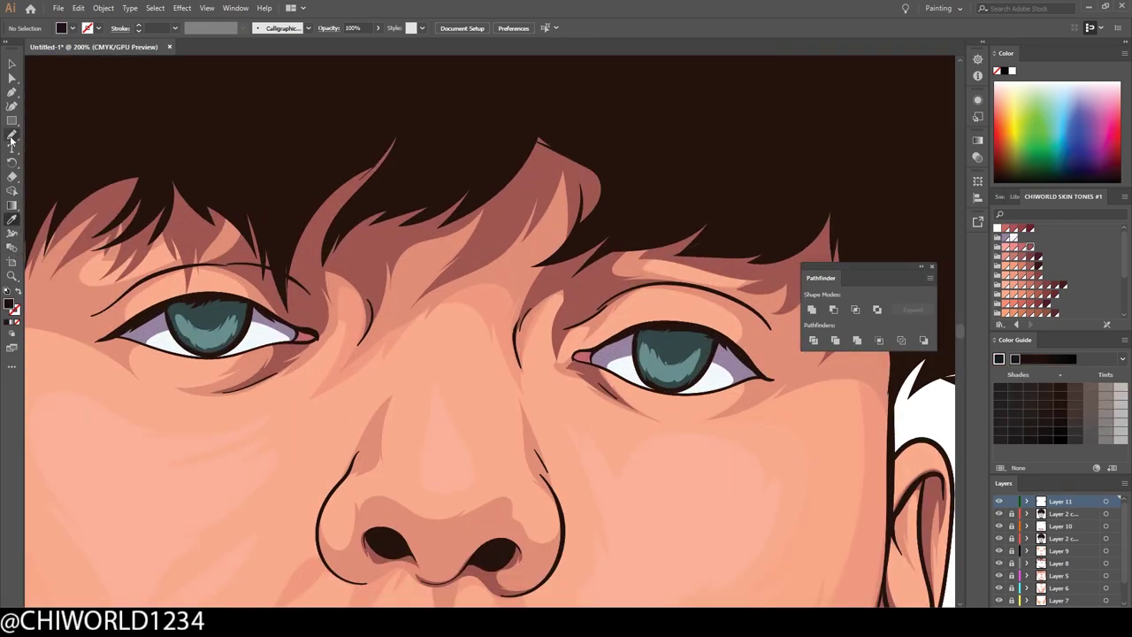
Draw dark pupils in both irises, then set the fill to white.
left_click_drag(219, 296, 216, 296)
left_click_drag(680, 321, 676, 322)
scroll(663, 531, "down", 5, "alt")
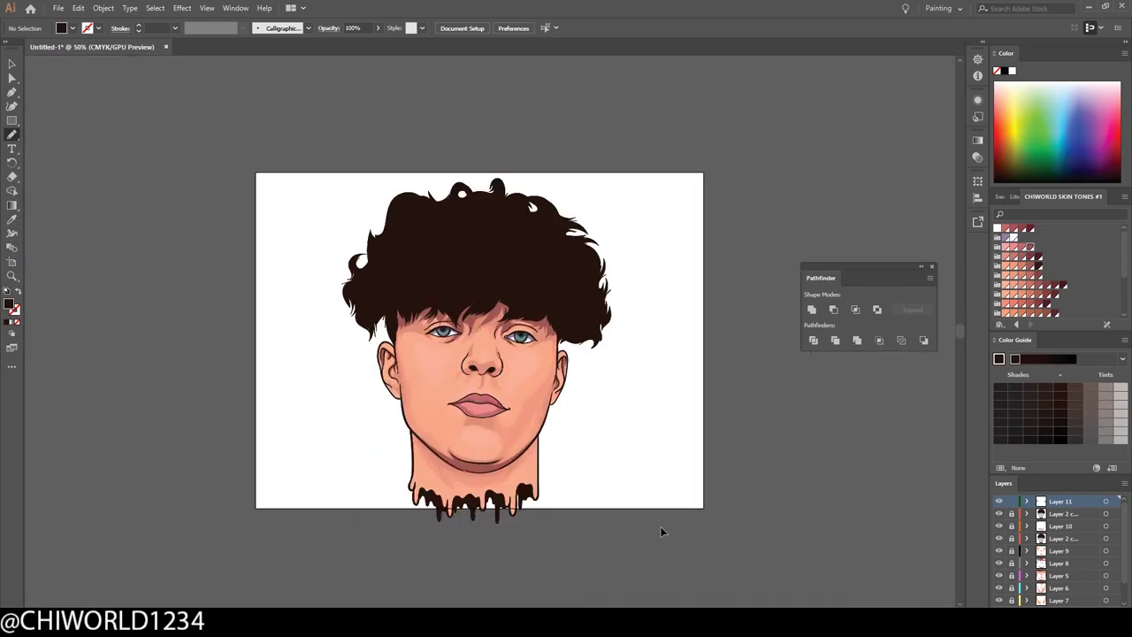
scroll(645, 478, "up", 5, "alt")
double_click(10, 303)
left_click(298, 45)
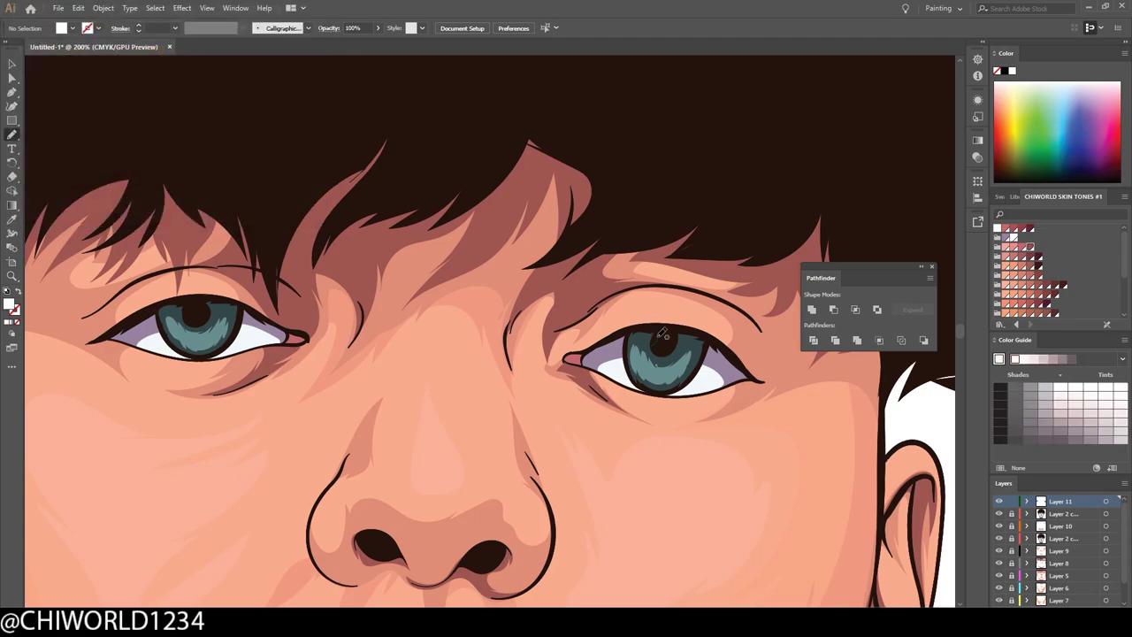
scroll(693, 348, "down", 5, "alt")
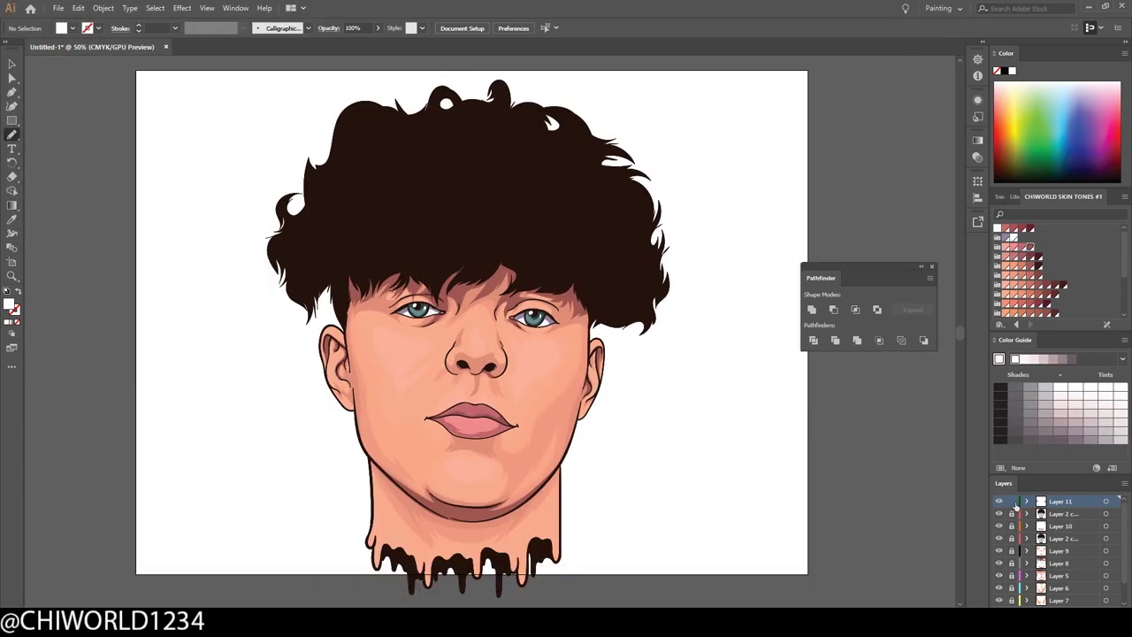
Add a new Layer 12 and apply a swatch from the Gradients > Fades library.
key("ctrl+l")
left_click(1000, 324)
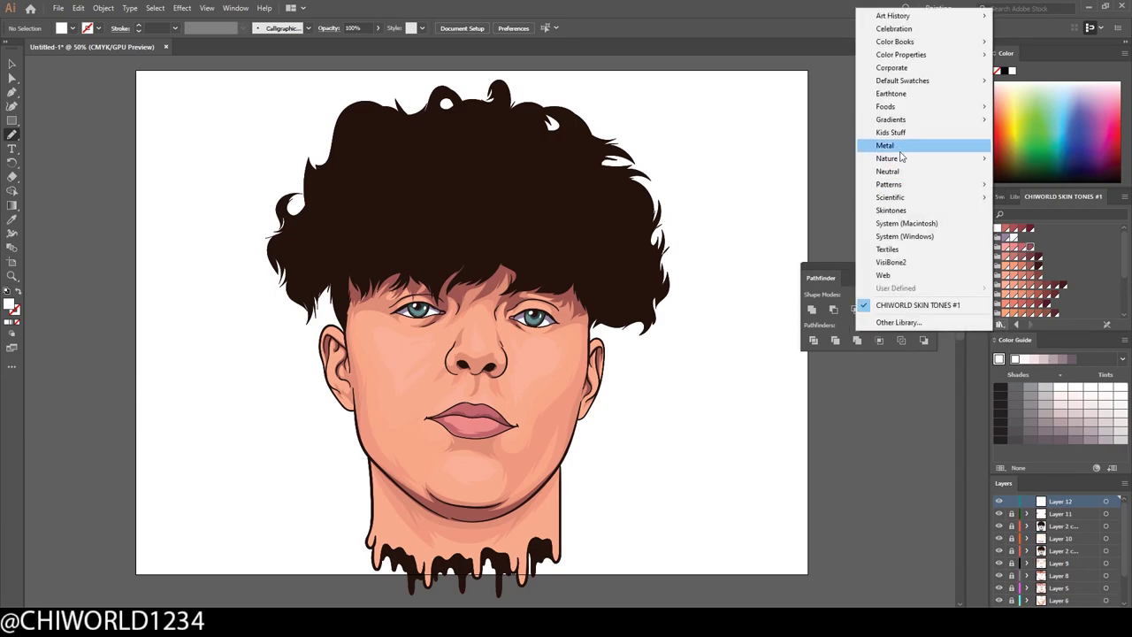
left_click(1026, 359)
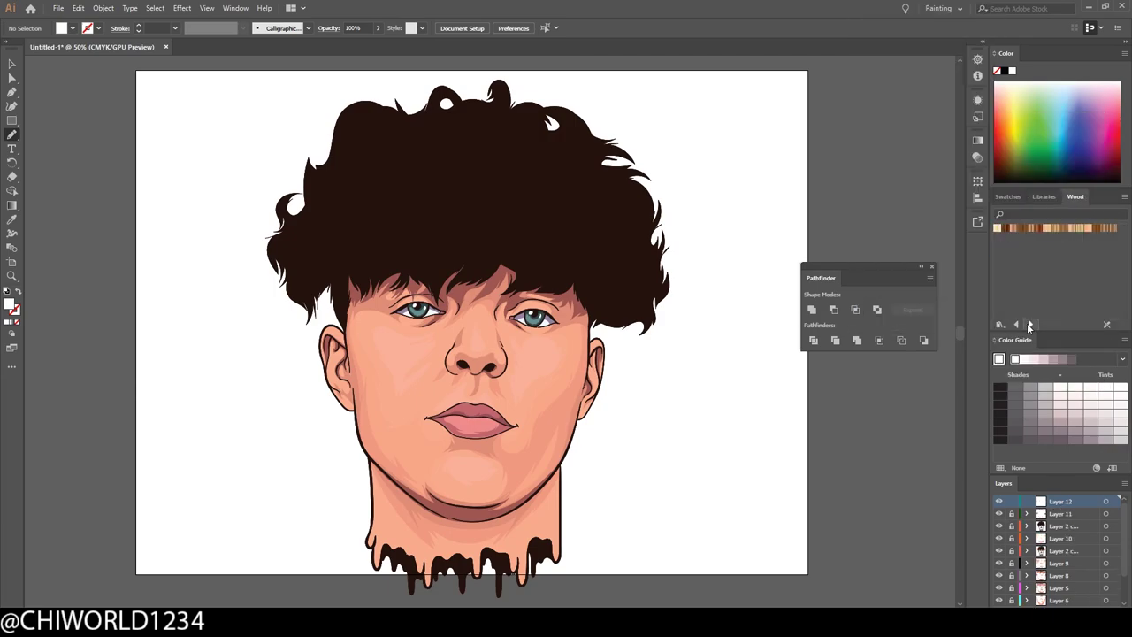
left_click(1015, 324)
left_click(1015, 325)
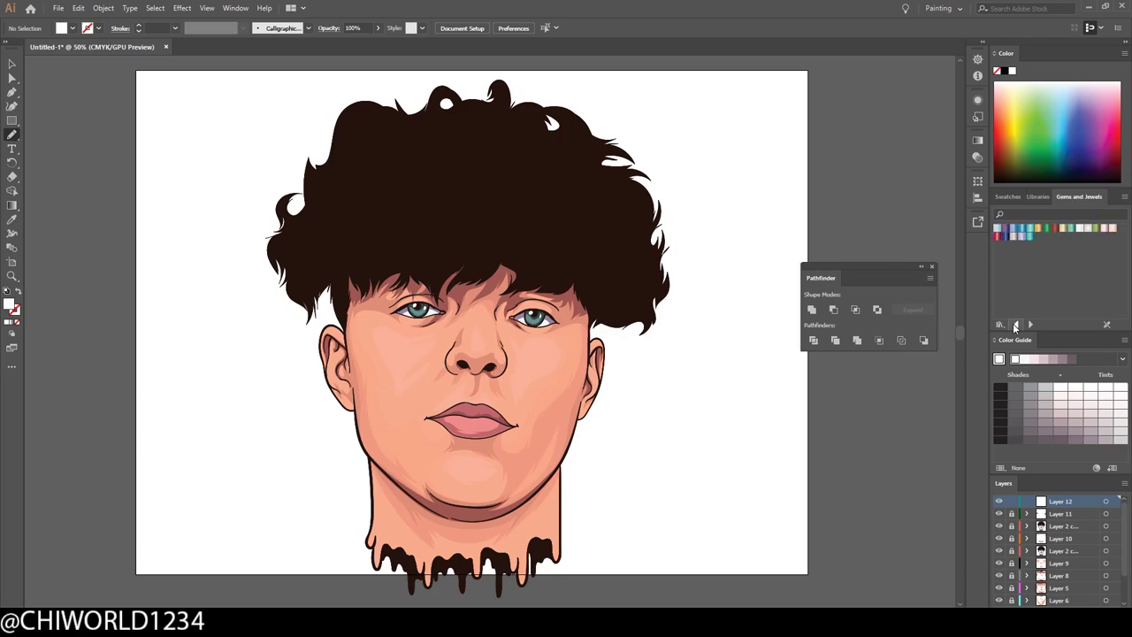
left_click(1015, 324)
left_click(1097, 231)
In the Gradient panel, set the middle gradient stop to brown.
left_click(978, 139)
double_click(833, 232)
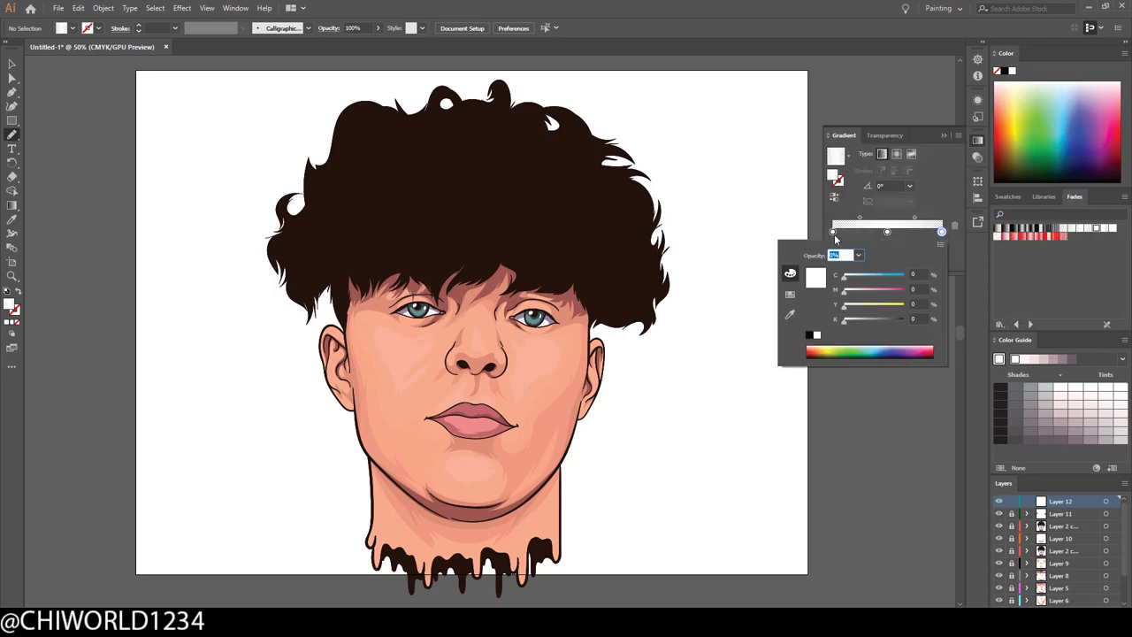
left_click(887, 232)
double_click(888, 232)
key("Escape")
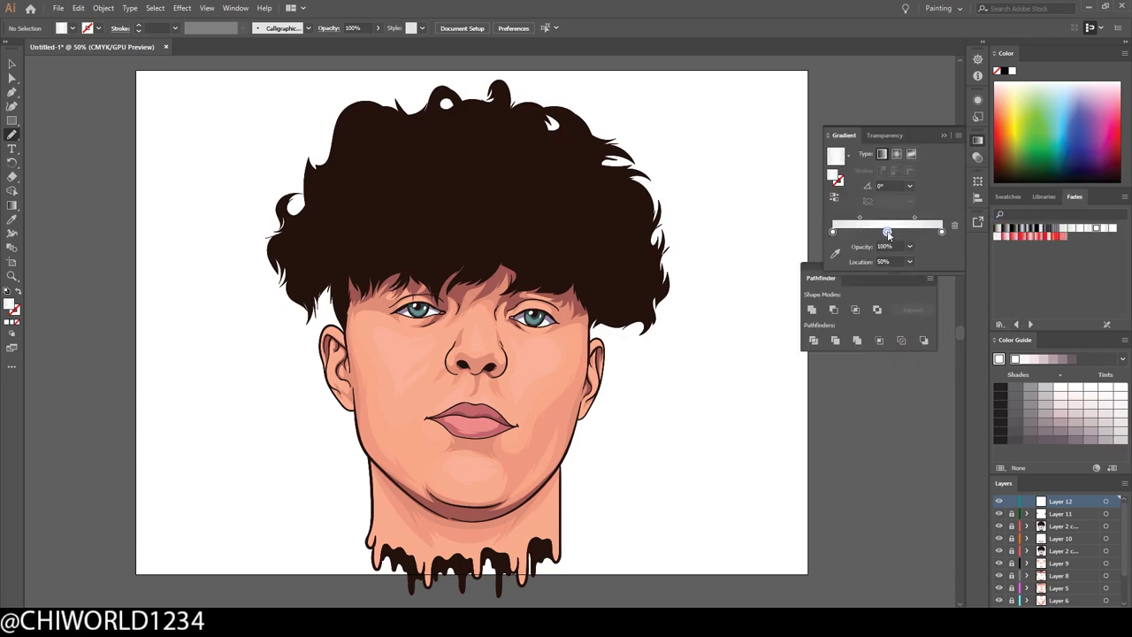
double_click(887, 231)
left_click_drag(843, 289, 880, 292)
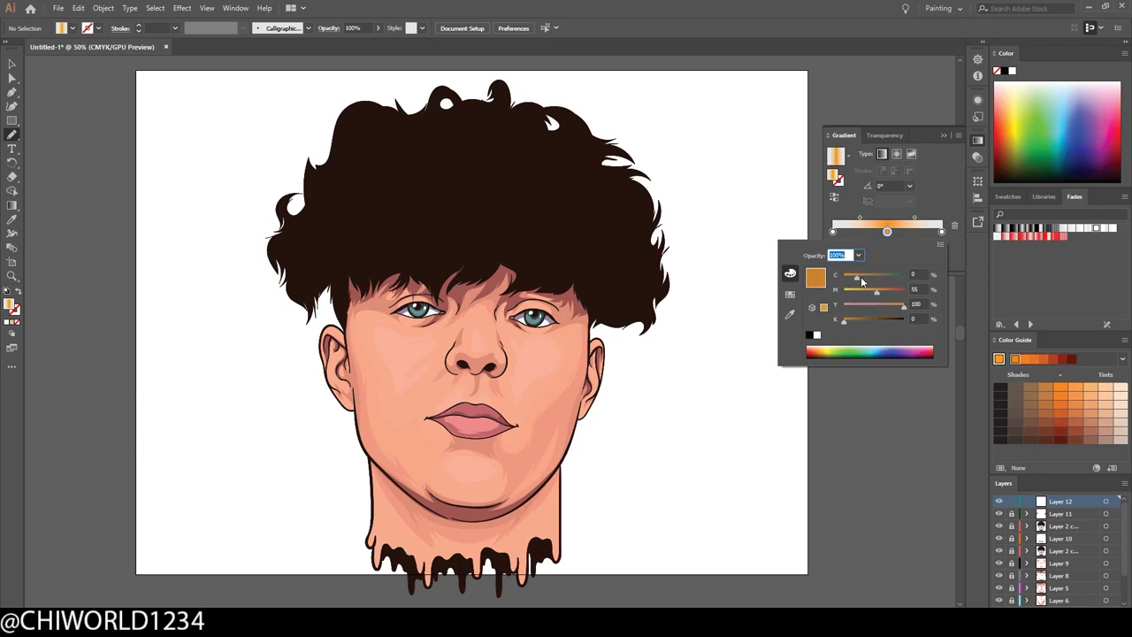
key("Escape")
Paint a first hair strand with the Paintbrush and give its stroke a brown gradient.
left_click(12, 134)
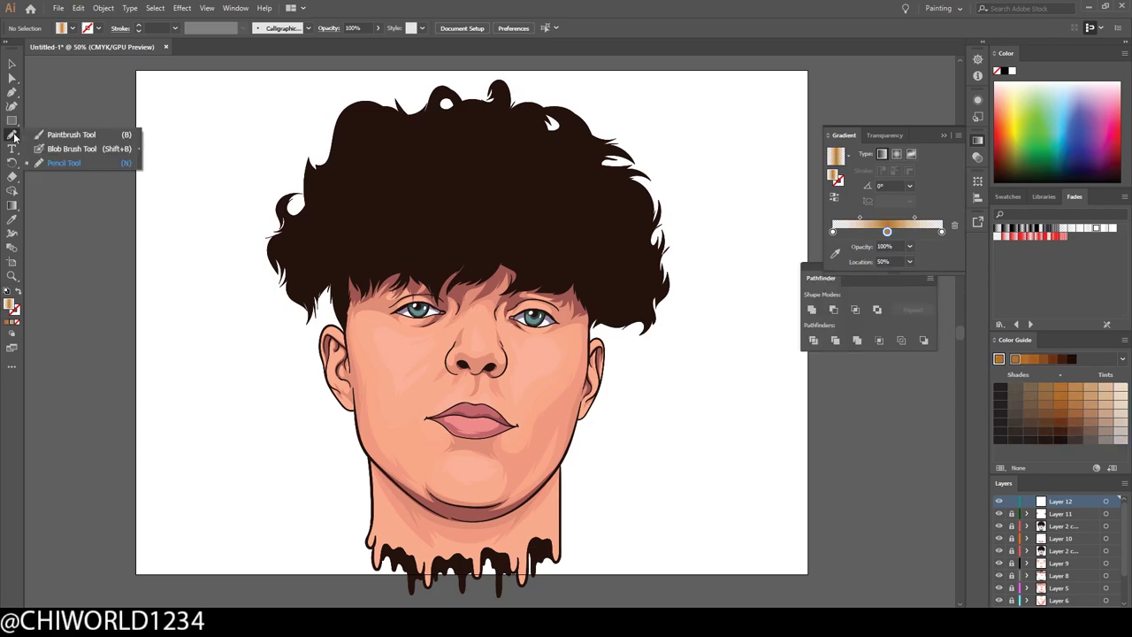
left_click(51, 167)
key("ctrl+plus")
key("ctrl+plus")
left_click_drag(490, 286, 489, 287)
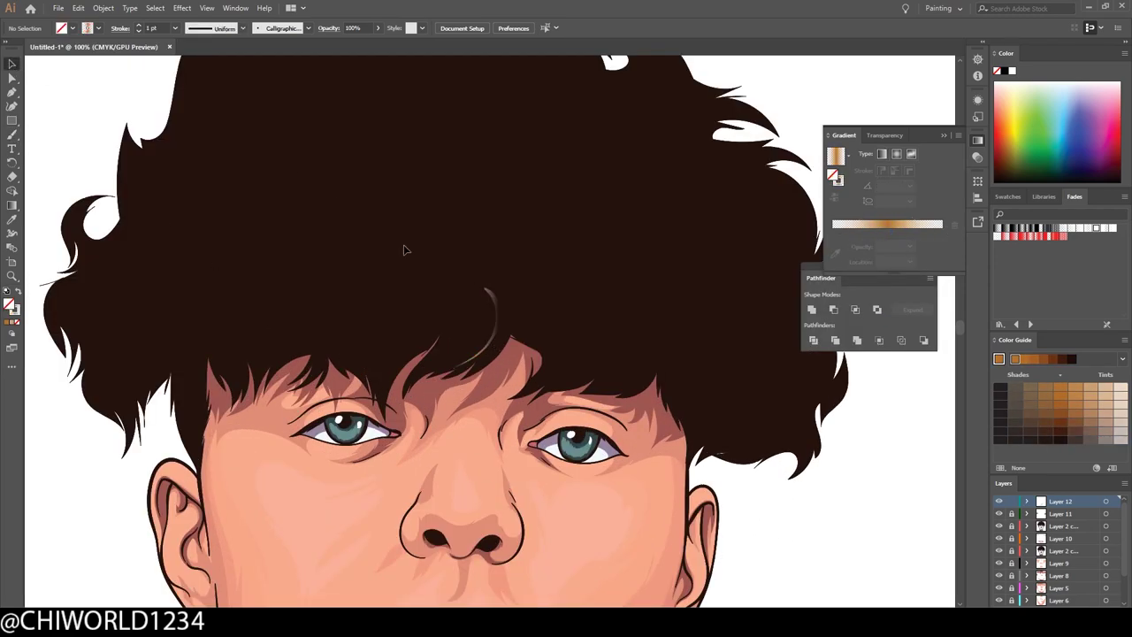
left_click_drag(403, 250, 465, 315)
left_click(977, 139)
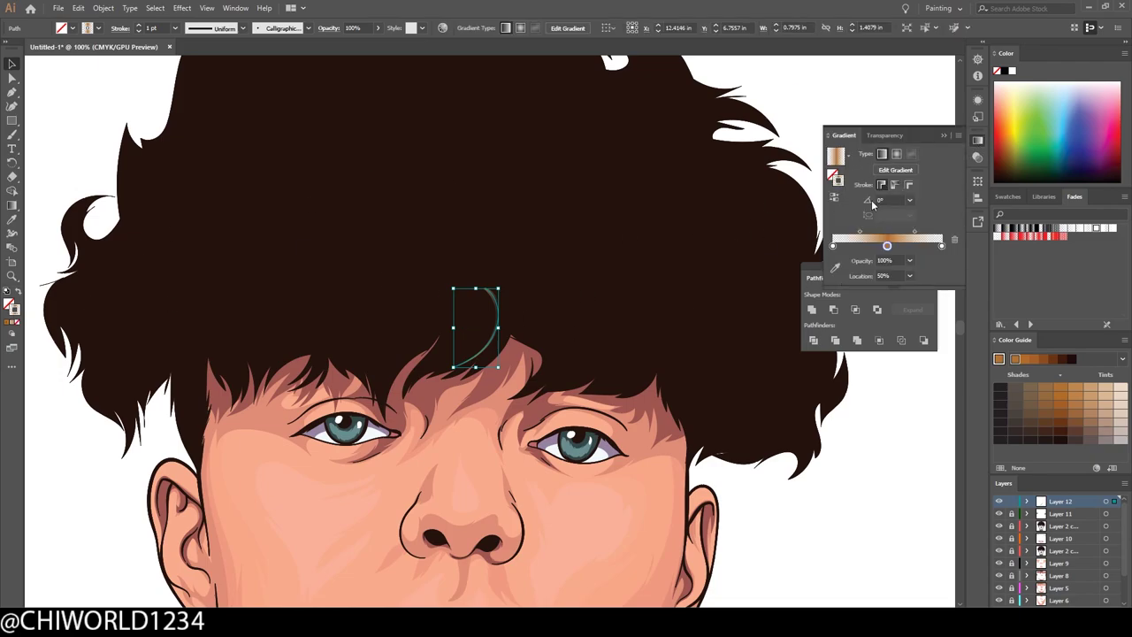
left_click_drag(859, 231, 869, 232)
left_click(691, 273)
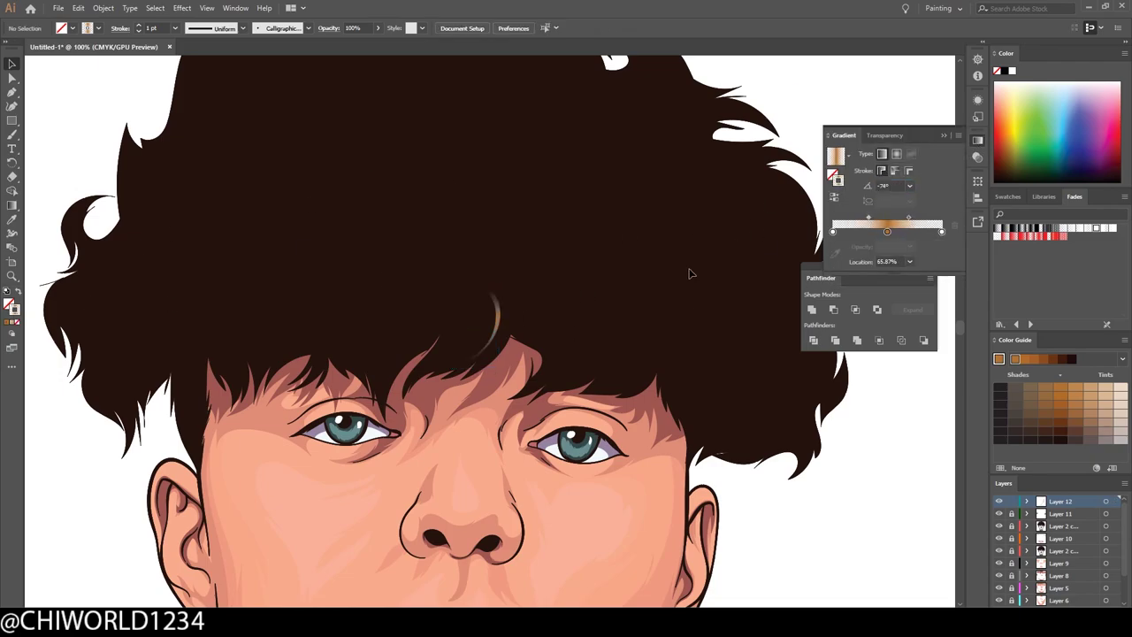
Paint curled gradient strands over the fringe and a curl on the left.
key("ctrl+plus")
mouse_move(482, 261)
left_mouse_down()
mouse_move(447, 376)
mouse_move(396, 395)
left_mouse_up()
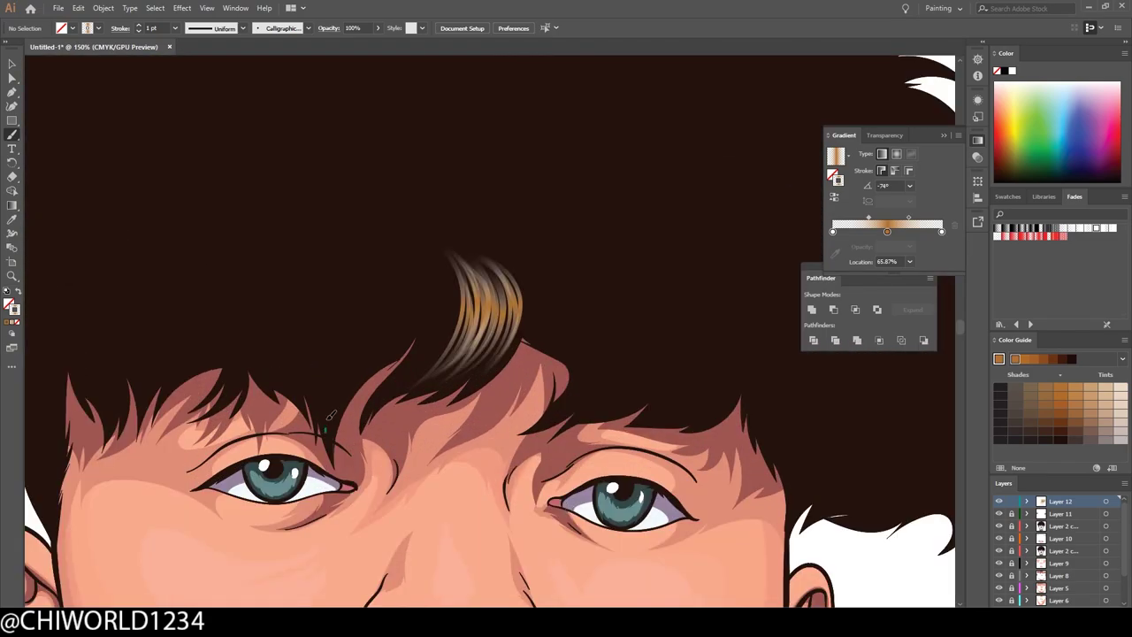
mouse_move(427, 305)
left_mouse_down()
mouse_move(323, 379)
mouse_move(430, 270)
left_mouse_up()
left_click_drag(323, 367, 426, 256)
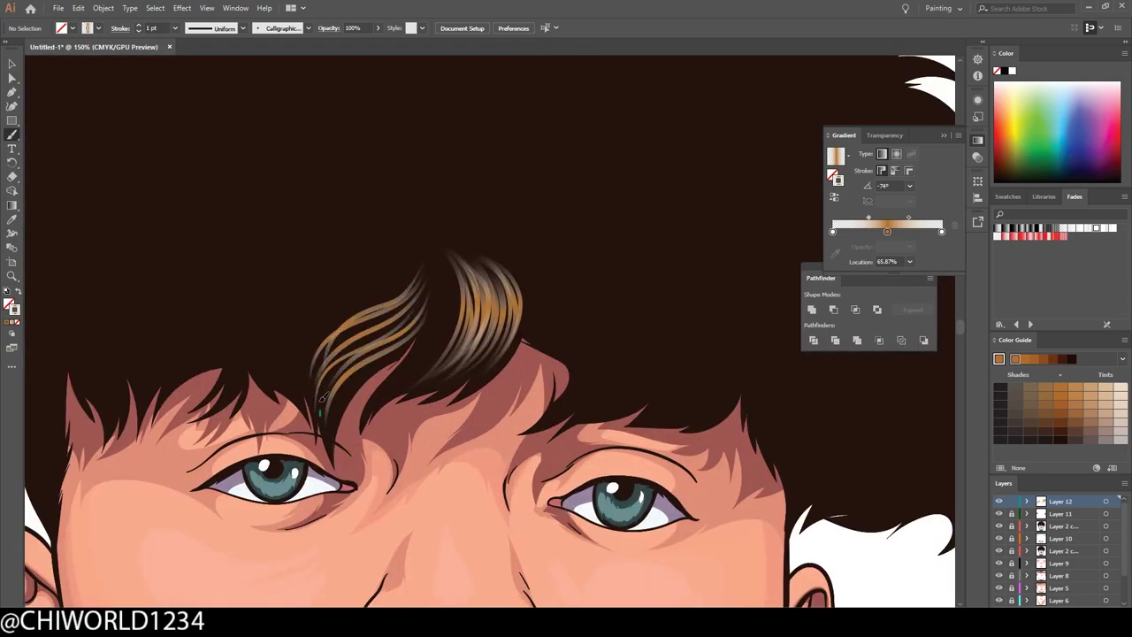
left_click_drag(320, 406, 416, 297)
left_click_drag(344, 275, 288, 362)
Paint several more gradient strands across the right side of the hair.
scroll(395, 233, "up", 2)
left_click_drag(535, 345, 579, 405)
left_click_drag(619, 385, 559, 237)
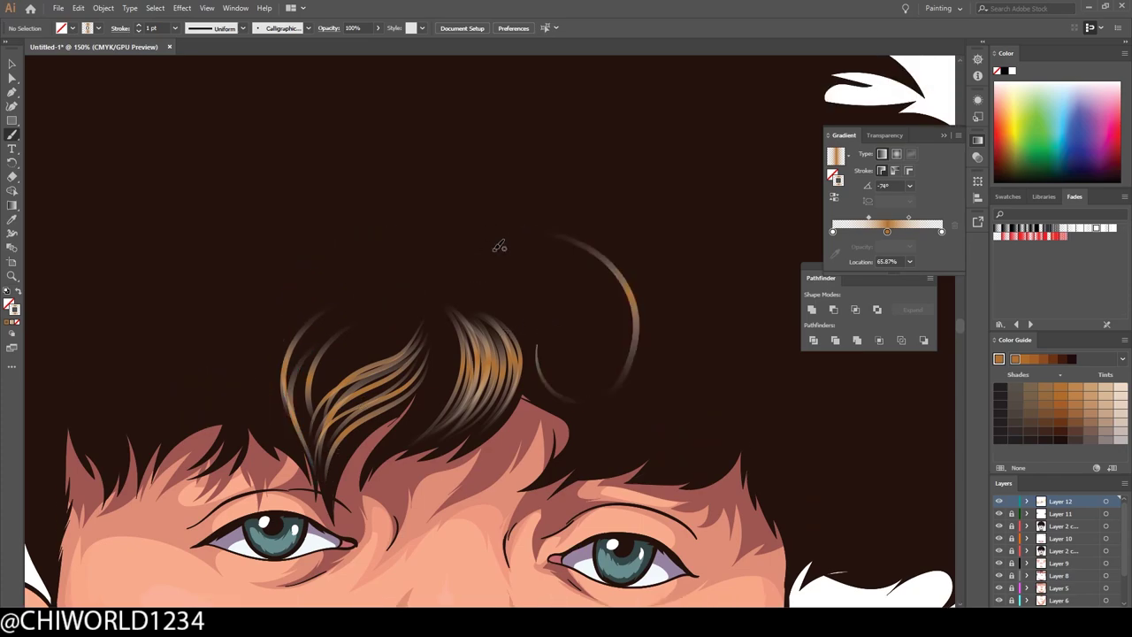
left_click_drag(619, 365, 456, 235)
left_click_drag(590, 411, 612, 255)
scroll(498, 245, "up", 2)
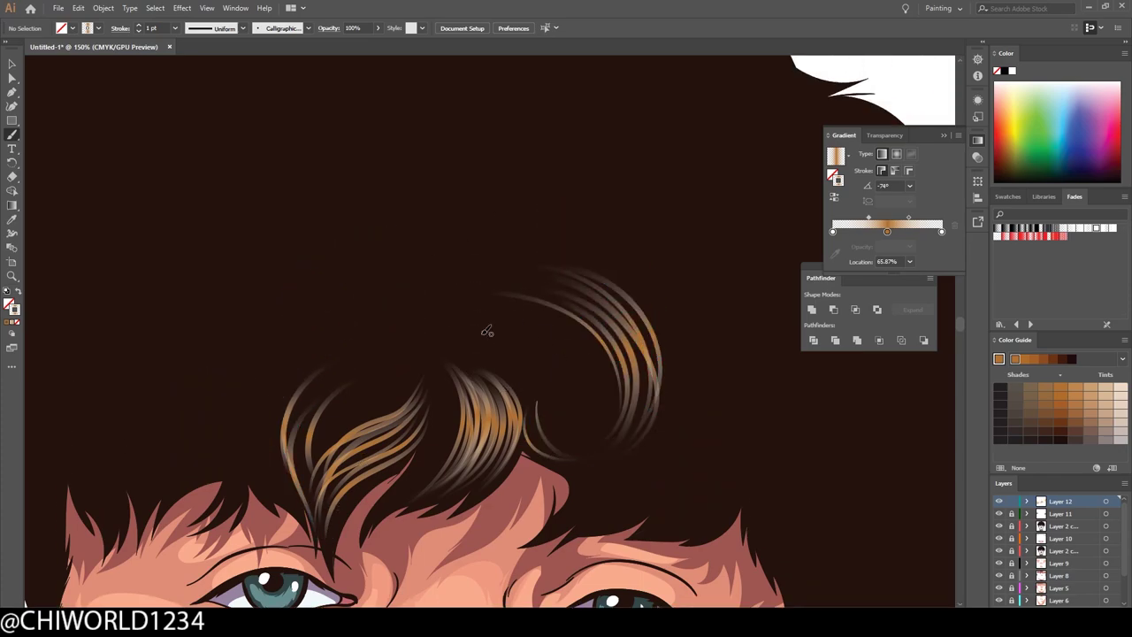
Paint strands forming a higher curl in the upper-left hair.
left_click_drag(496, 354, 432, 228)
left_click_drag(405, 161, 389, 266)
mouse_move(376, 270)
left_mouse_down()
mouse_move(336, 294)
mouse_move(265, 305)
left_mouse_up()
left_click_drag(389, 270, 411, 163)
left_click_drag(300, 305, 235, 252)
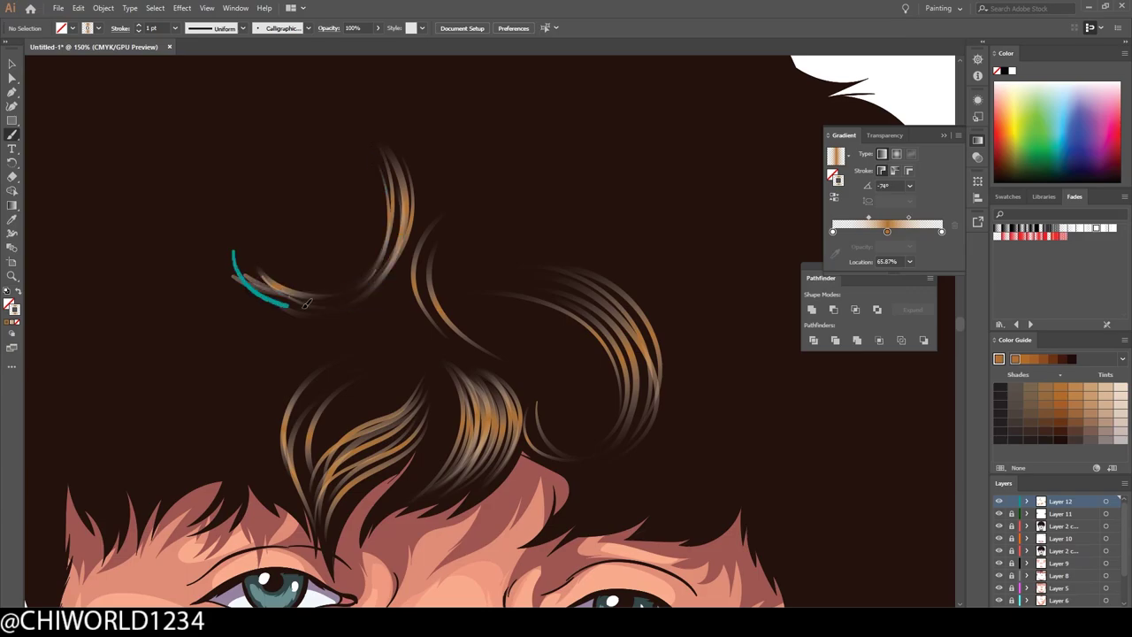
left_click_drag(381, 265, 354, 137)
Paint a new curl strand higher in the hair and shift its gradient to recolour it.
key("ctrl+minus")
left_click_drag(530, 205, 526, 323)
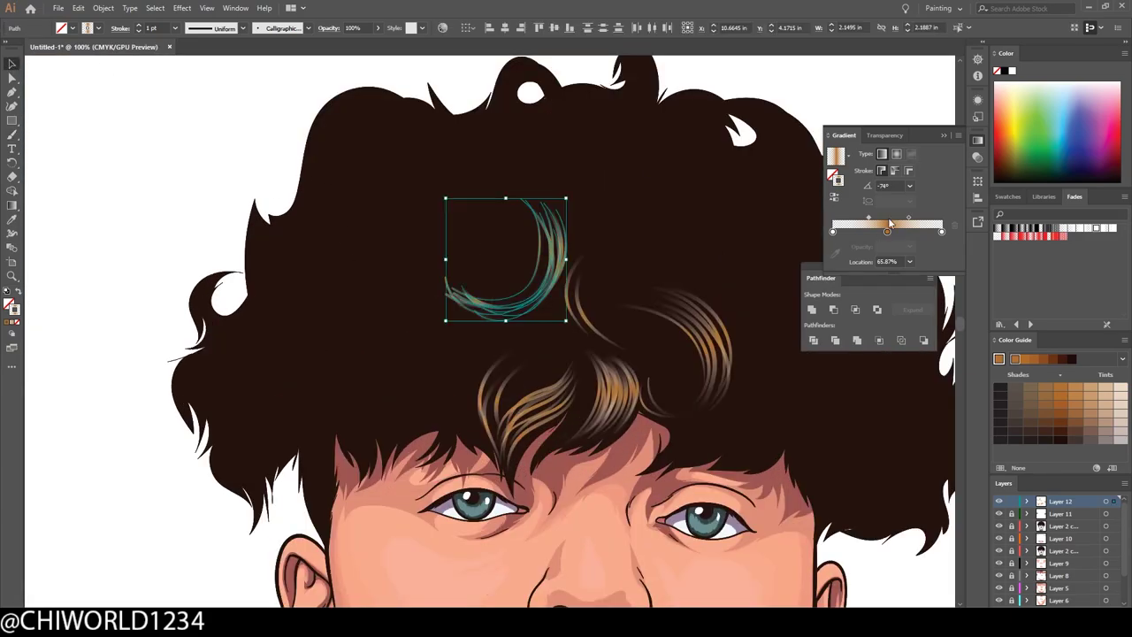
key("ctrl+minus")
key("ctrl+plus")
key("ctrl+v")
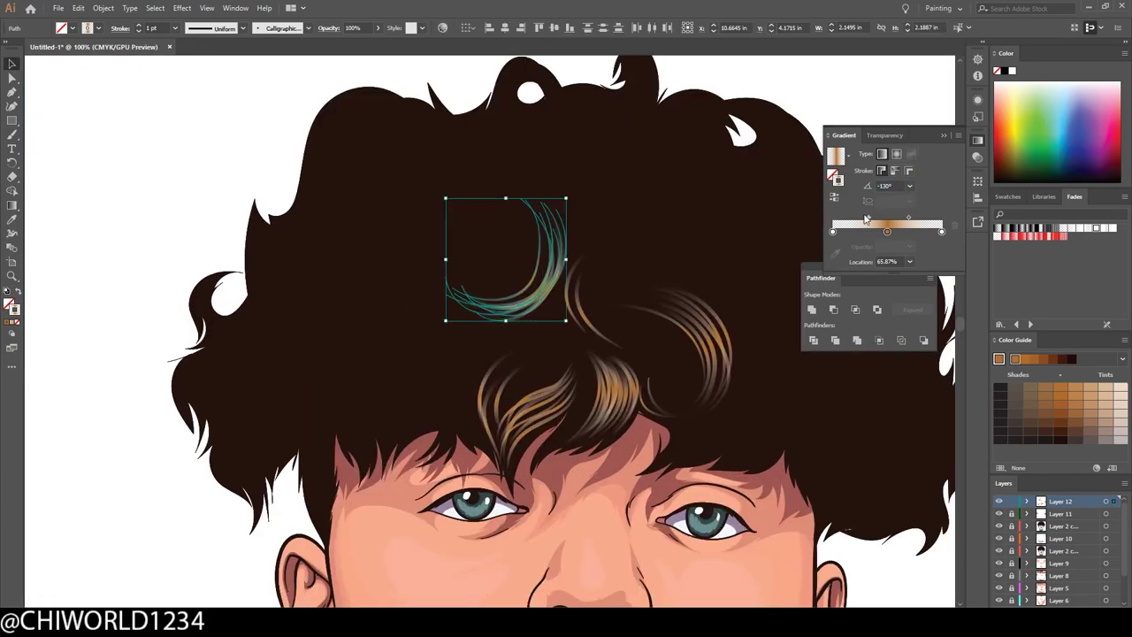
left_click_drag(909, 221, 898, 219)
key("ctrl+shift+a")
key("ctrl+minus")
Paint two more highlight strands stacked in the centre of the hair.
key("ctrl+plus")
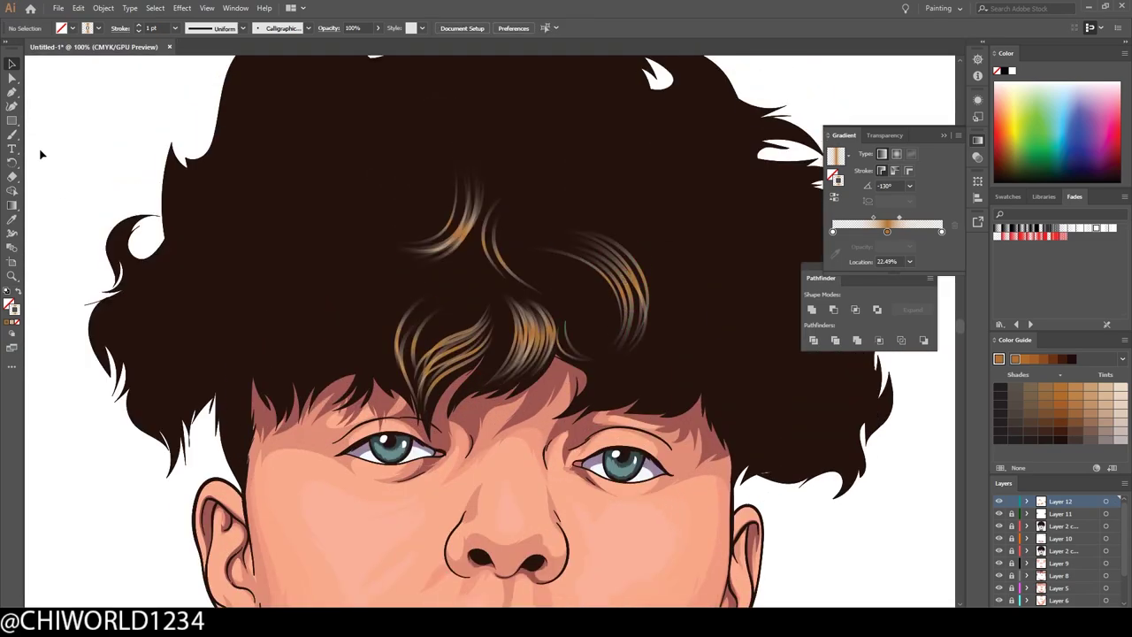
mouse_move(354, 305)
left_mouse_down()
mouse_move(393, 281)
mouse_move(443, 217)
left_mouse_up()
scroll(272, 376, "up", 3)
left_click_drag(488, 208, 367, 283)
scroll(524, 206, "down", 2)
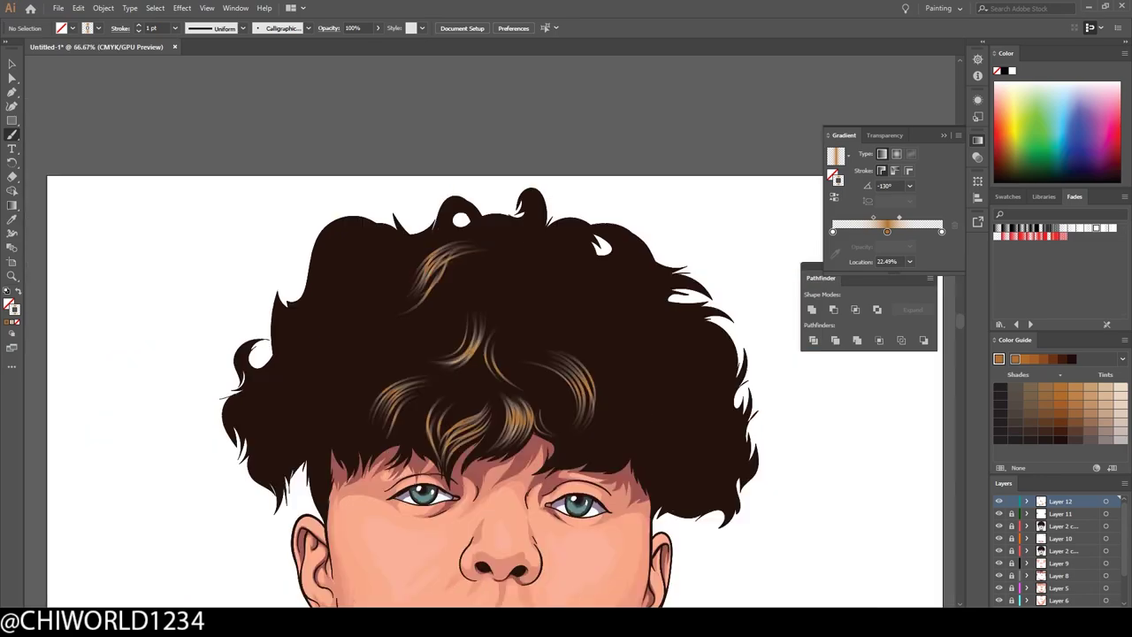
scroll(582, 324, "up", 2)
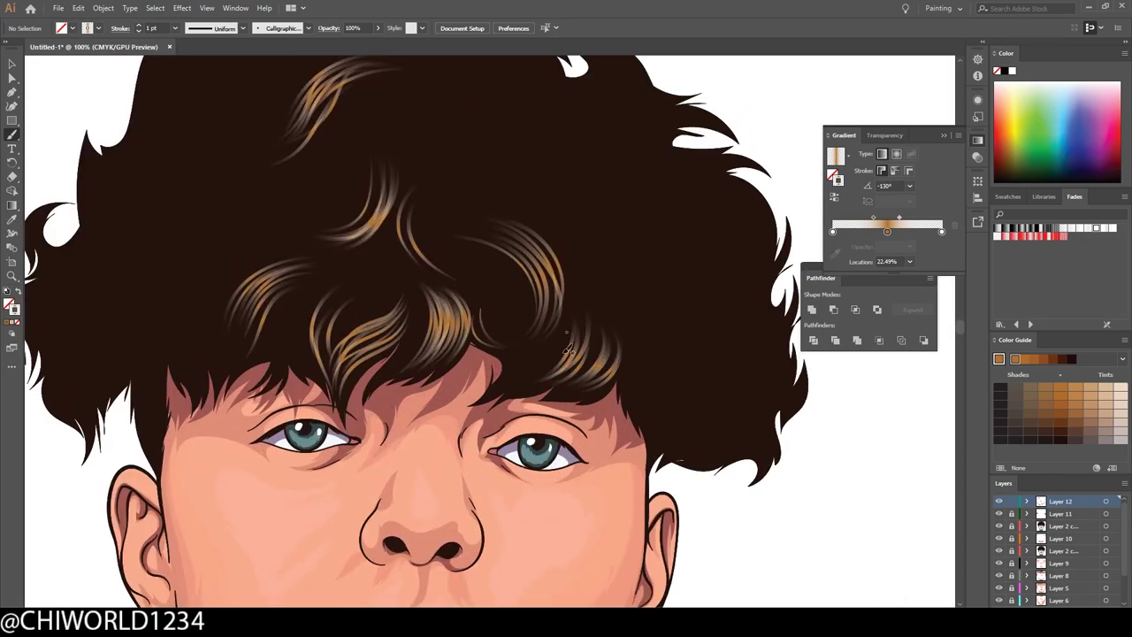
Paint golden strands on the right hair, redoing the one near the top.
left_click_drag(727, 311, 627, 299)
mouse_move(621, 257)
left_mouse_down()
mouse_move(555, 202)
mouse_move(533, 207)
mouse_move(528, 126)
left_mouse_up()
key("ctrl+z")
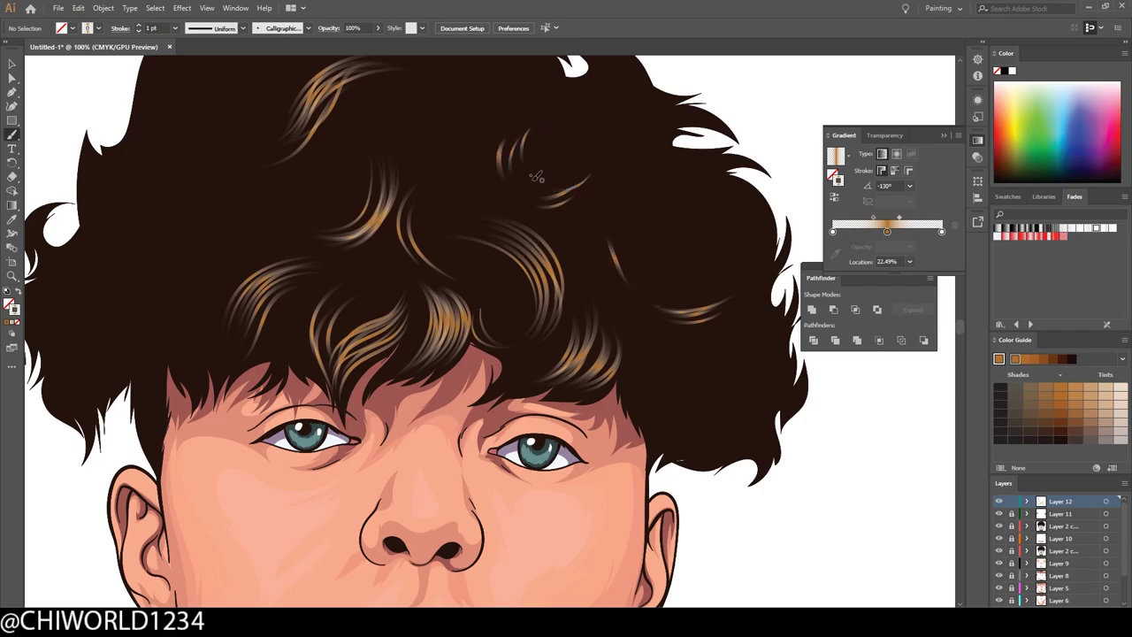
left_click_drag(504, 172, 531, 130)
Set the newly painted strand's gradient angle to -61°.
left_click(11, 64)
left_click(885, 186)
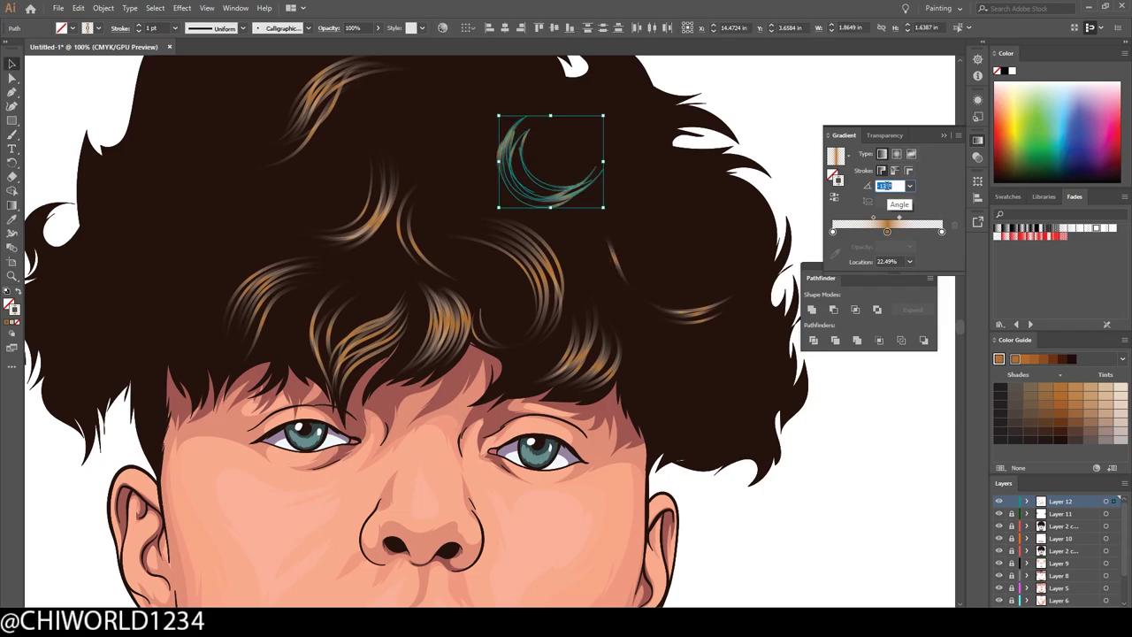
type("-61")
key("Return")
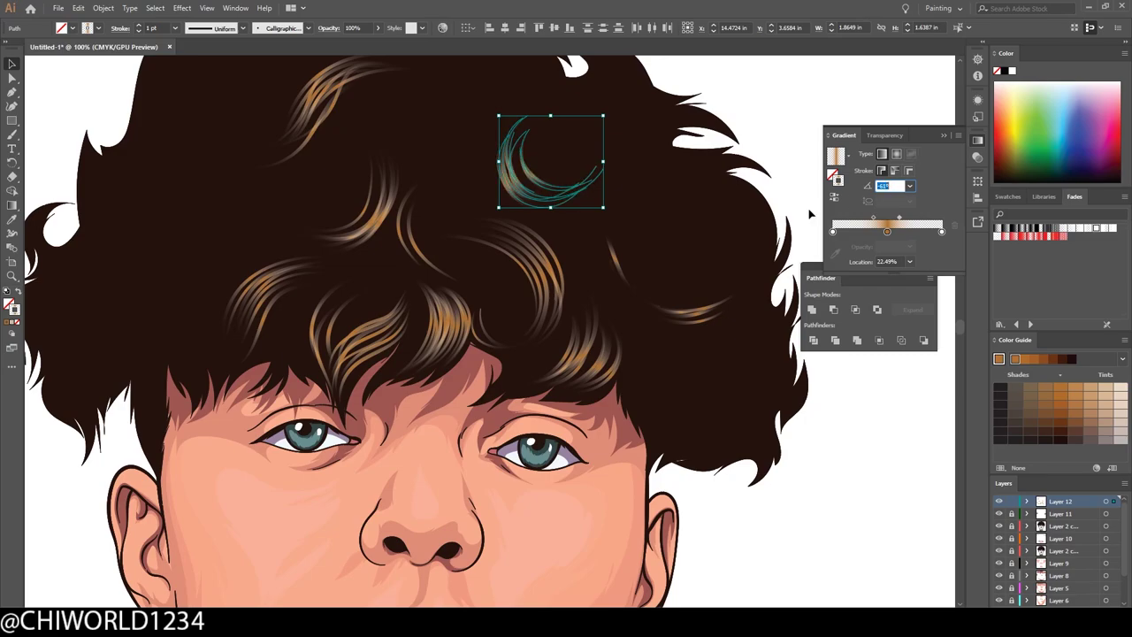
key("ctrl+shift+a")
key("ctrl+minus")
key("b")
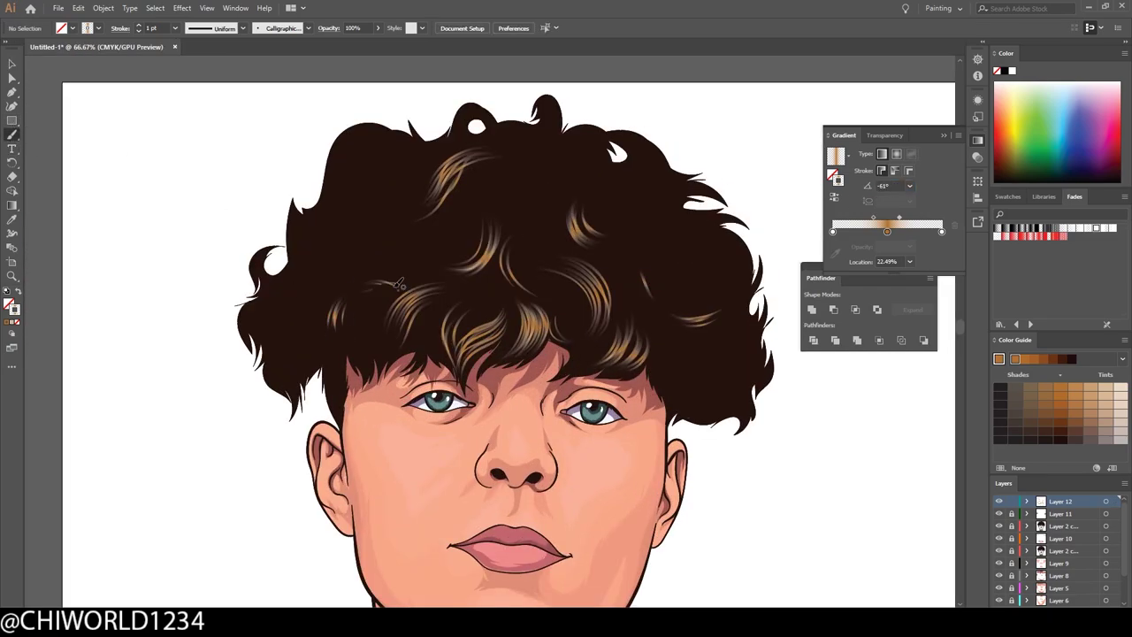
Paint an upper-left strand and set its gradient angle to -144°.
left_click_drag(397, 283, 325, 332)
left_click(12, 64)
left_click(885, 186)
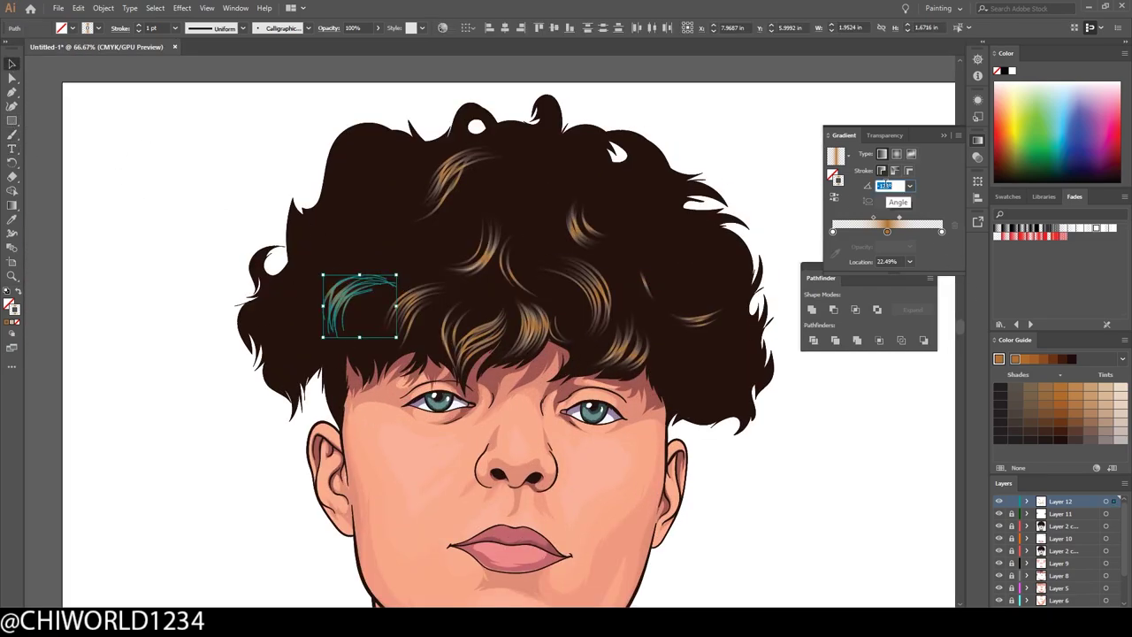
type("-144")
key("Return")
key("ctrl+shift+a")
key("ctrl+plus")
key("b")
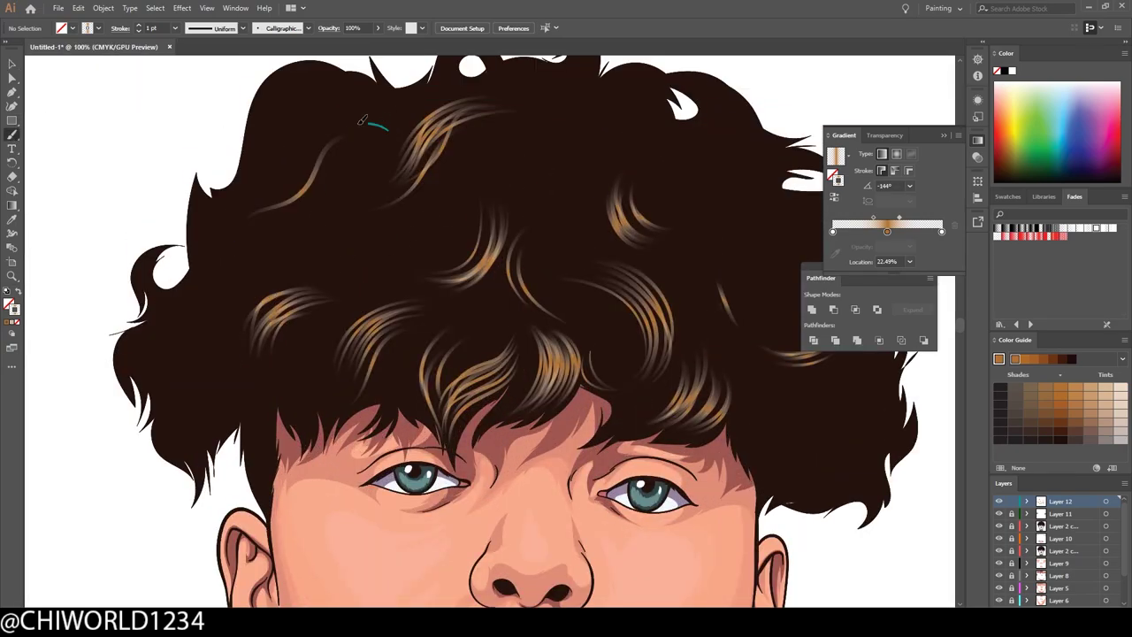
Paint highlight strands through the upper-left, lower-left and left-edge hair.
left_click_drag(360, 119, 258, 201)
left_click_drag(335, 85, 256, 197)
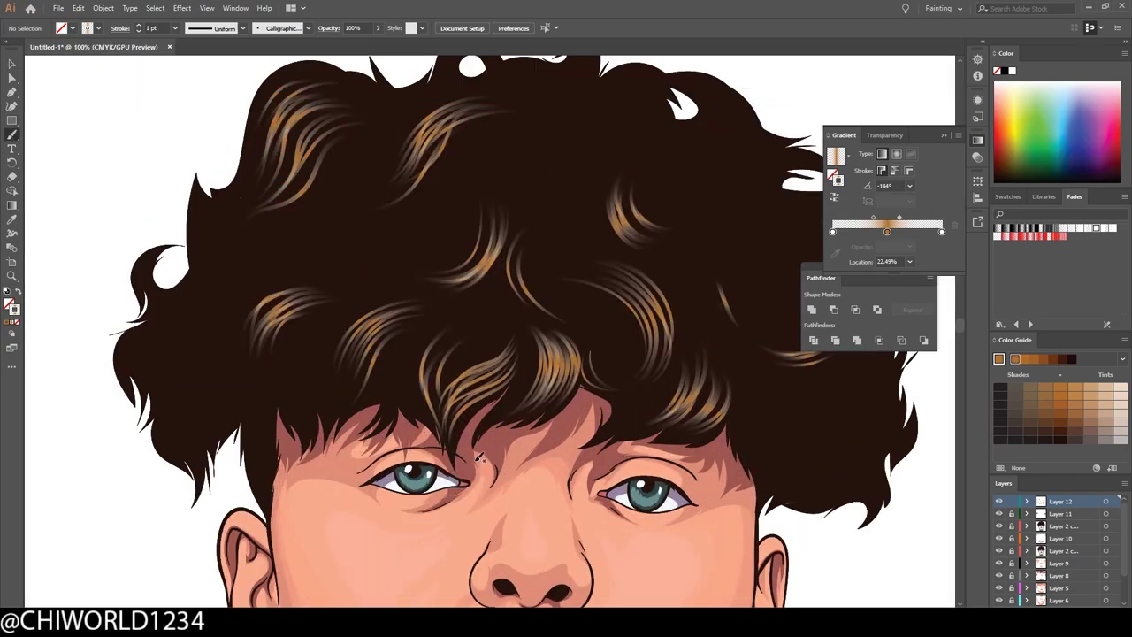
scroll(477, 455, "right", 2)
scroll(610, 435, "up", 2)
left_click_drag(374, 292, 296, 331)
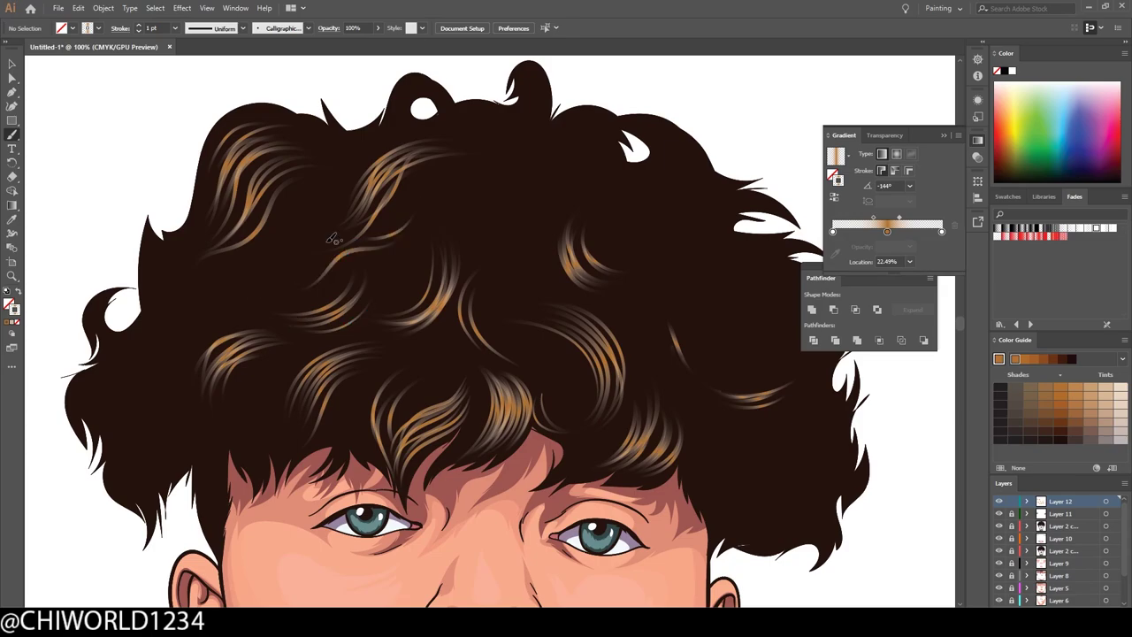
mouse_move(199, 301)
left_mouse_down()
mouse_move(305, 235)
mouse_move(327, 181)
mouse_move(403, 119)
left_mouse_up()
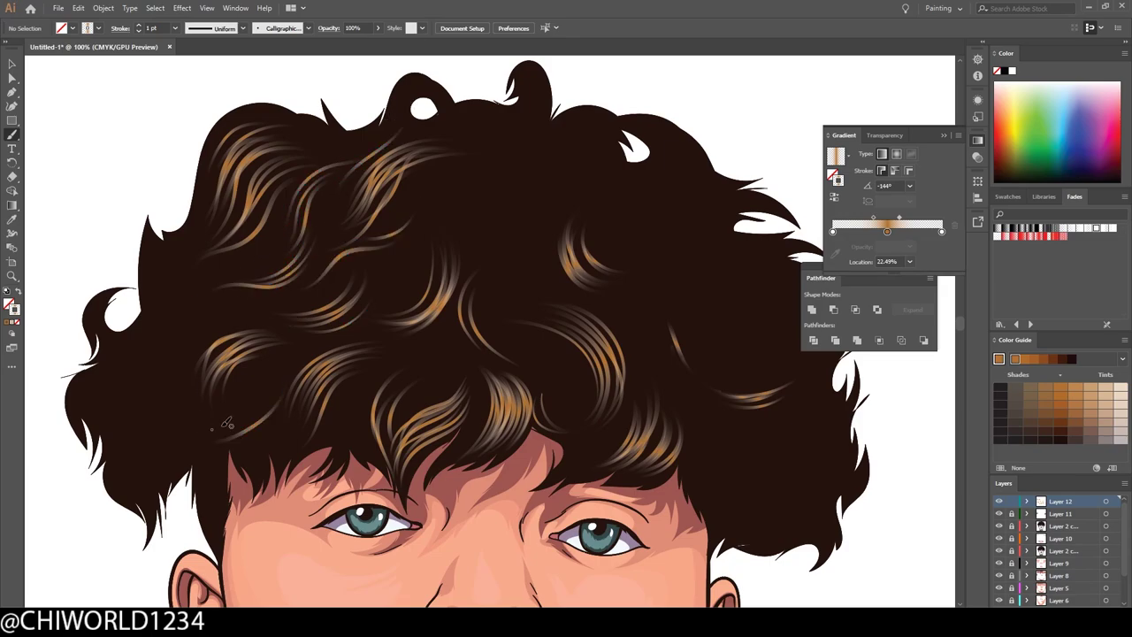
left_click_drag(226, 425, 164, 449)
left_click_drag(181, 349, 98, 417)
left_click_drag(164, 274, 146, 363)
left_click_drag(155, 407, 194, 332)
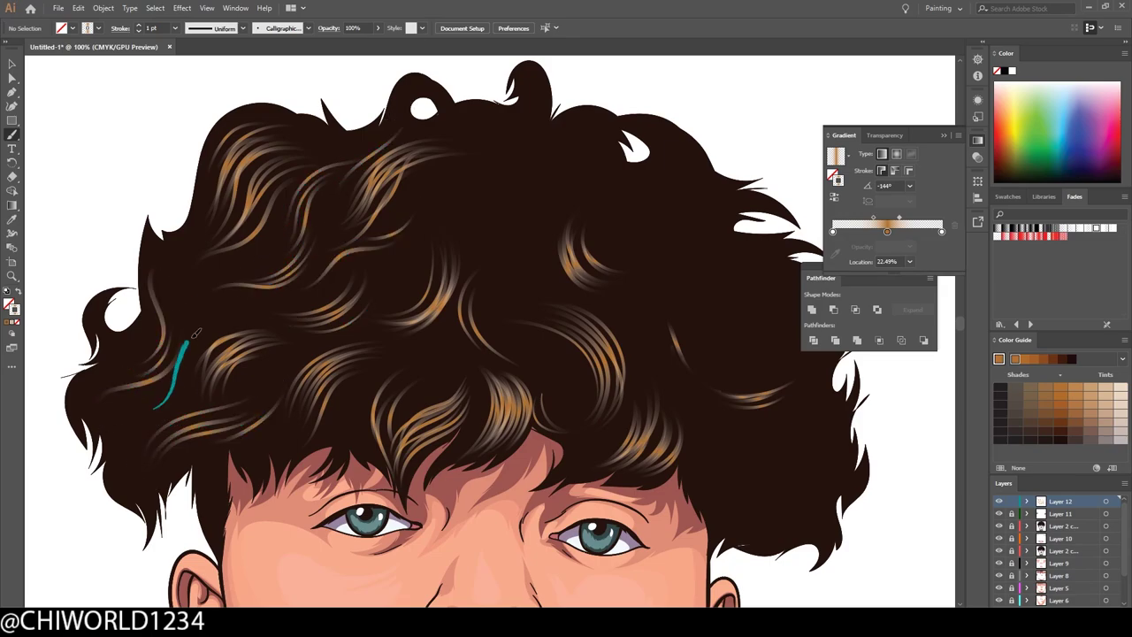
Paint more strands in the right hair and near the top of the head.
key("ctrl+minus")
key("ctrl+minus")
key("ctrl+plus")
left_click_drag(486, 329, 449, 324)
left_click_drag(467, 269, 460, 217)
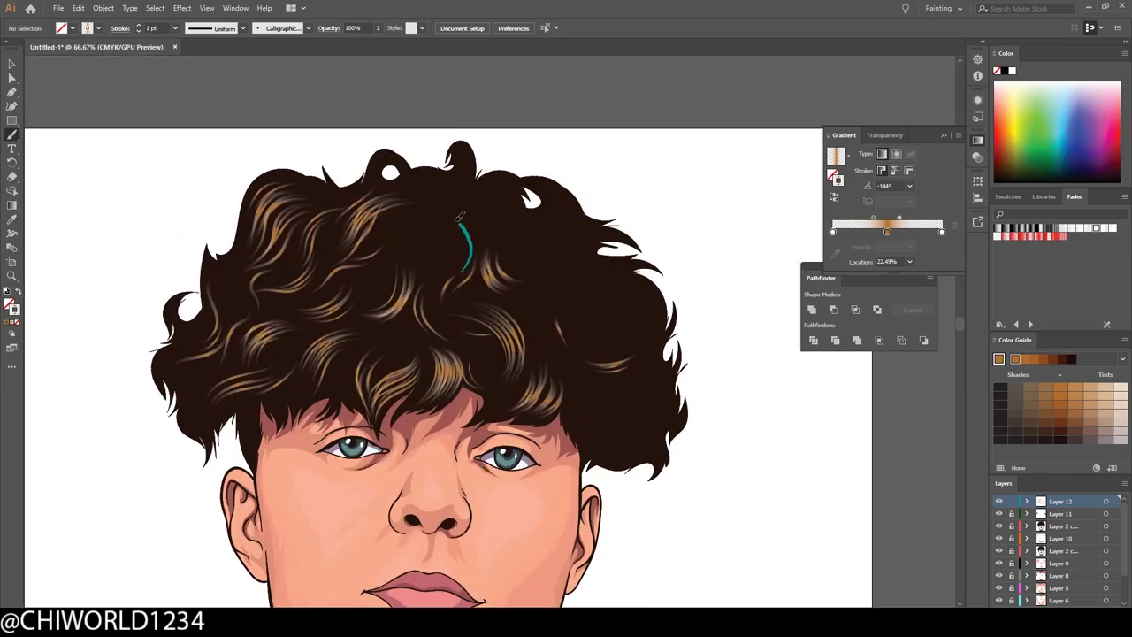
key("ctrl+plus")
key("ctrl+plus")
key("ctrl+plus")
Select the newest top strand and apply its -180° gradient angle.
key("v")
left_click(301, 184)
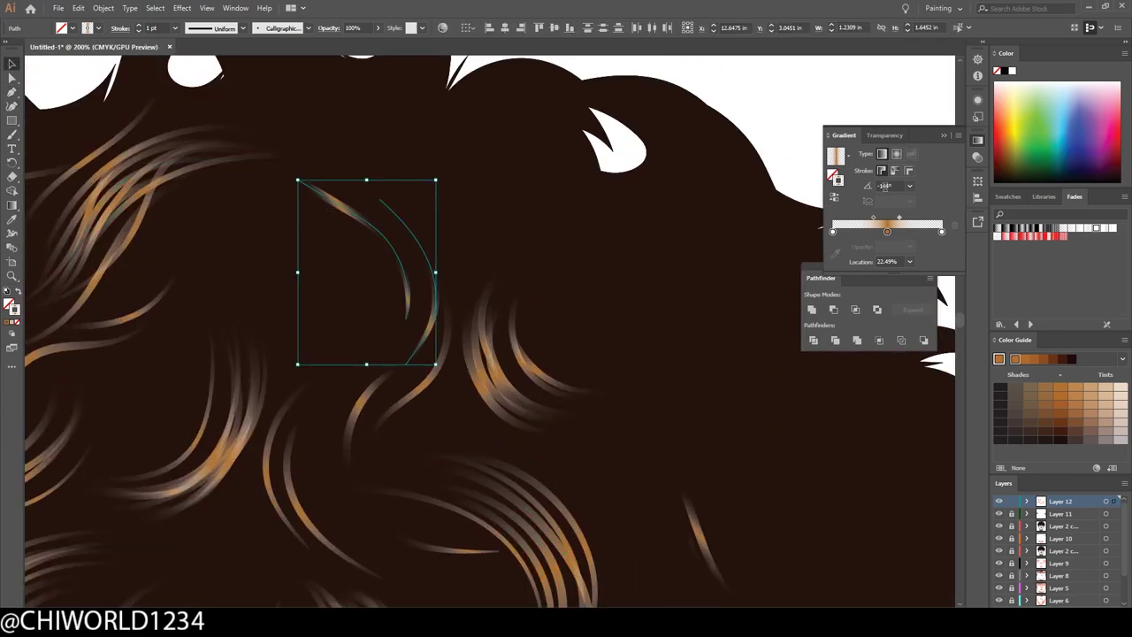
key("Return")
key("ctrl+minus")
key("ctrl+minus")
key("ctrl+minus")
key("ctrl+plus")
key("ctrl+plus")
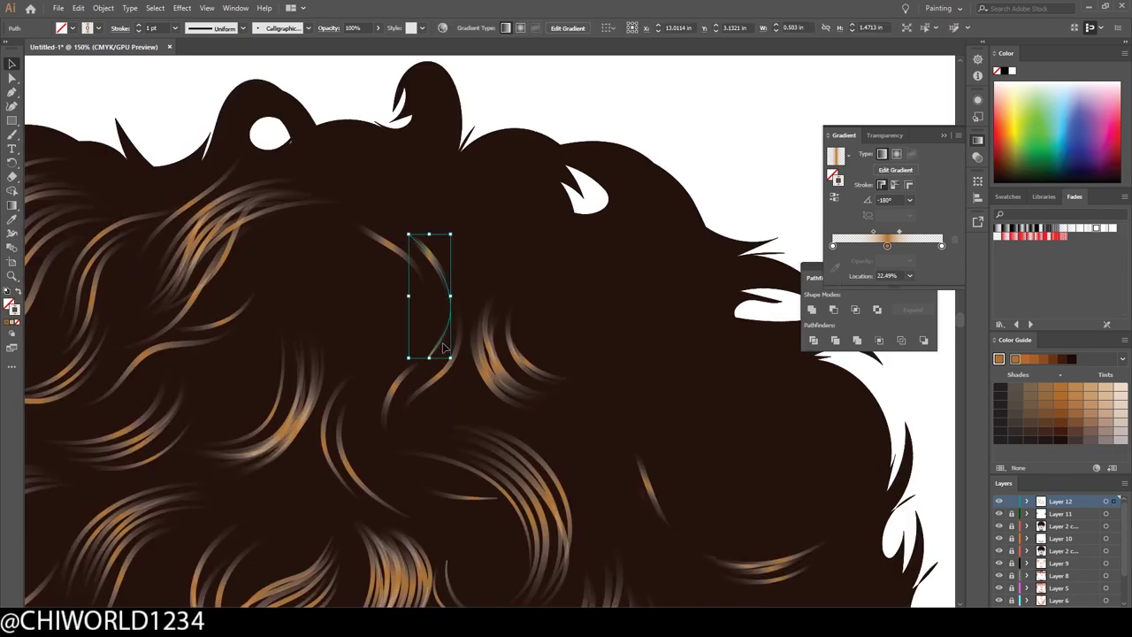
key("ctrl+minus")
key("ctrl+minus")
scroll(670, 319, "down", 1)
key("ctrl+shift+a")
Paint golden gradient highlight strands across the right side and top of the hair.
key("b")
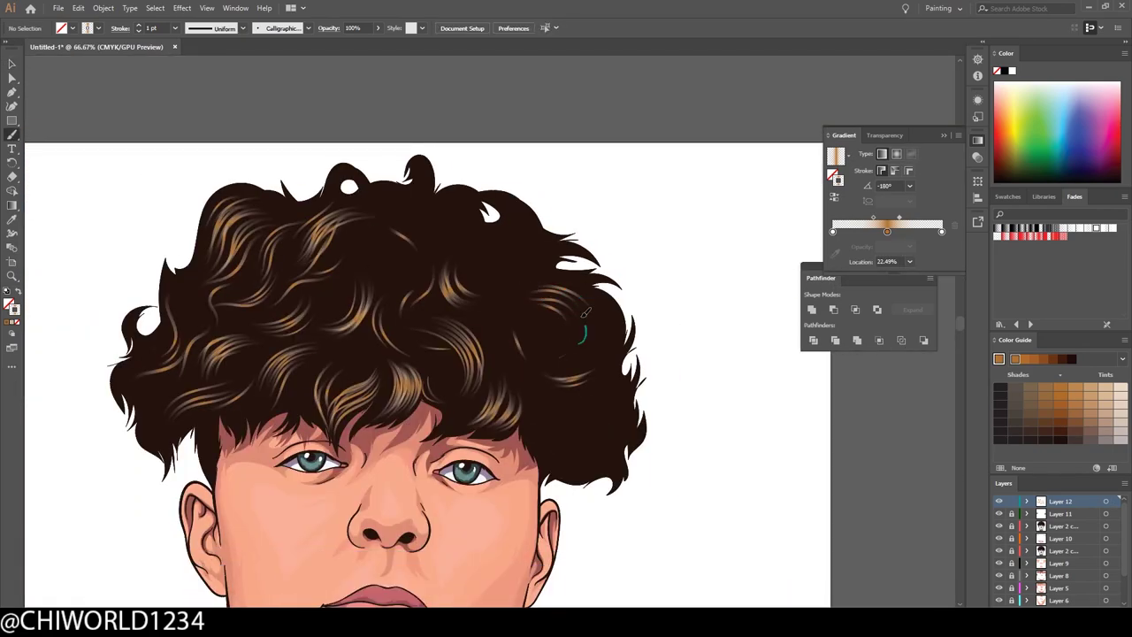
left_click_drag(582, 316, 547, 371)
left_click_drag(532, 253, 472, 249)
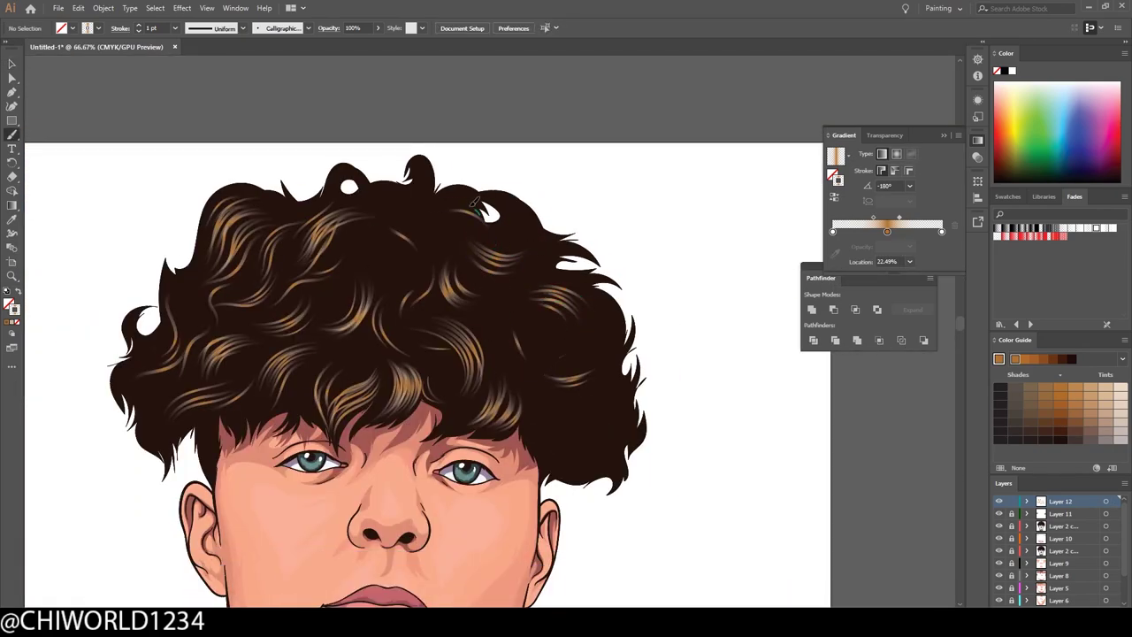
left_click_drag(475, 206, 386, 189)
key("ctrl+minus")
key("ctrl+1")
mouse_move(686, 340)
left_mouse_down()
mouse_move(685, 395)
mouse_move(652, 422)
left_mouse_up()
left_click_drag(592, 263, 600, 214)
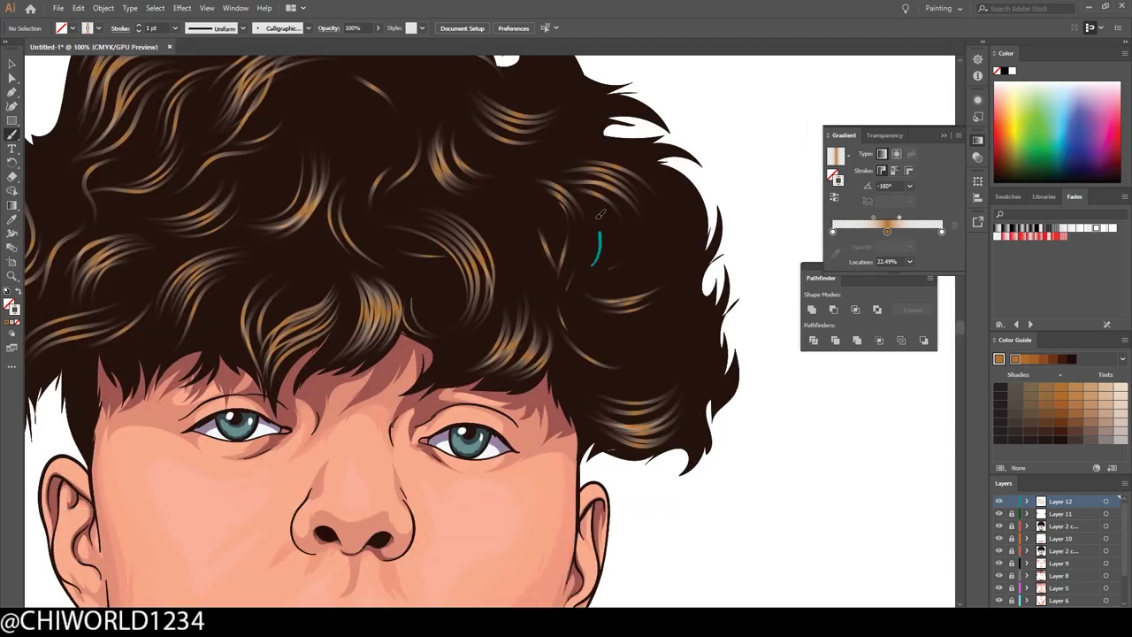
left_click_drag(592, 329, 577, 266)
left_click_drag(686, 263, 672, 234)
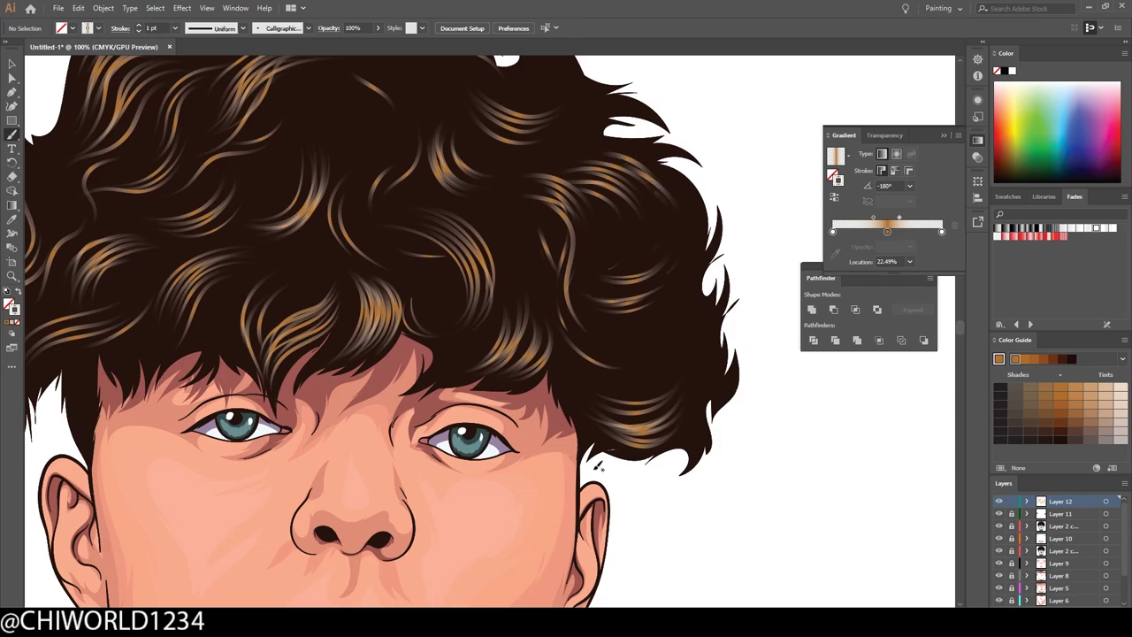
Add light highlight strands across the fringe, crown and left side of the hair.
key("ctrl+minus")
left_click_drag(380, 351, 385, 298)
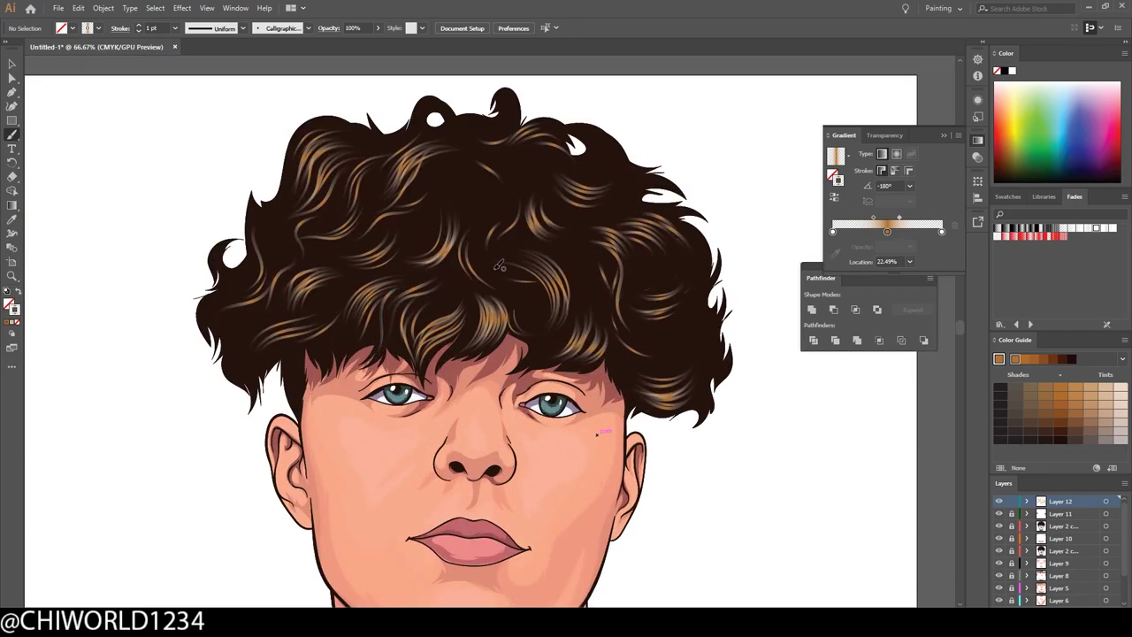
left_click_drag(495, 265, 460, 180)
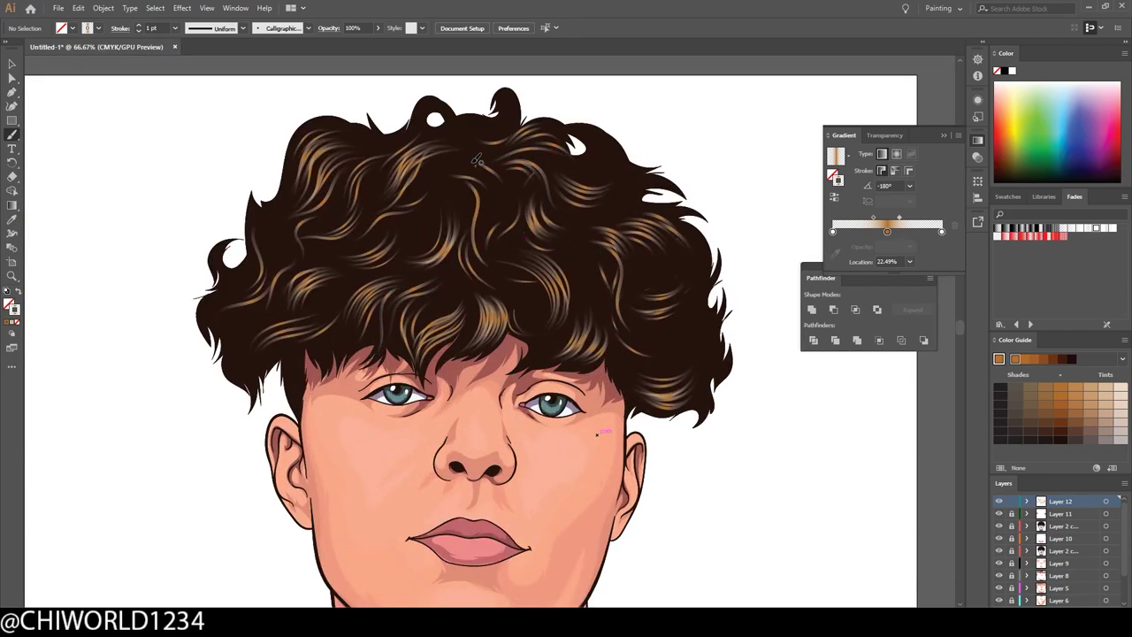
left_click_drag(357, 275, 266, 316)
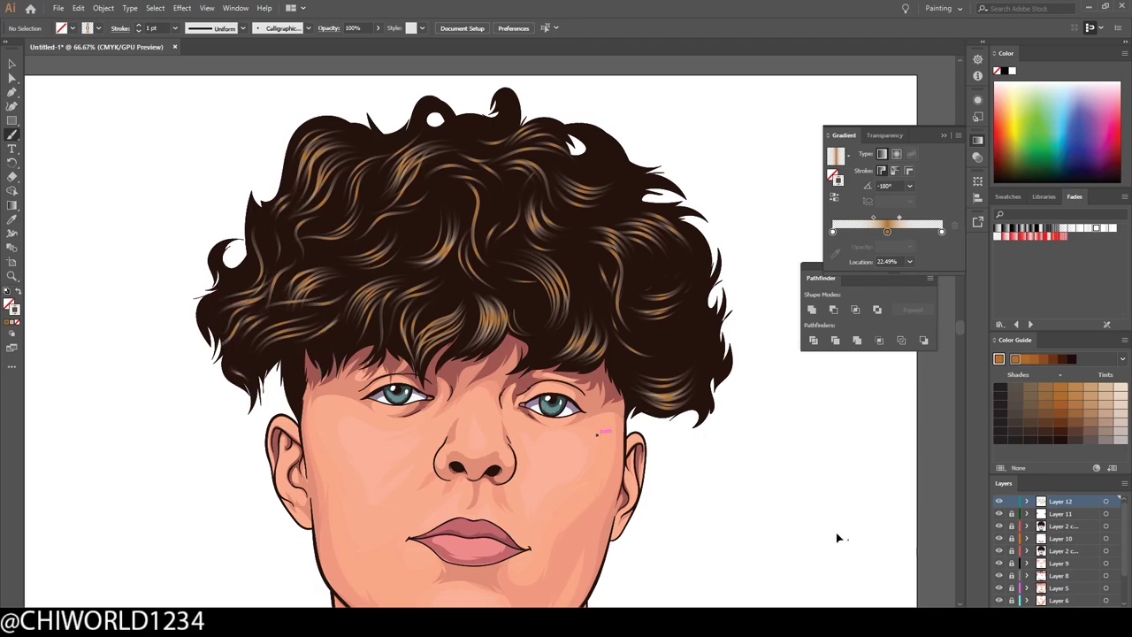
key("ctrl+equal")
left_click_drag(520, 301, 514, 295)
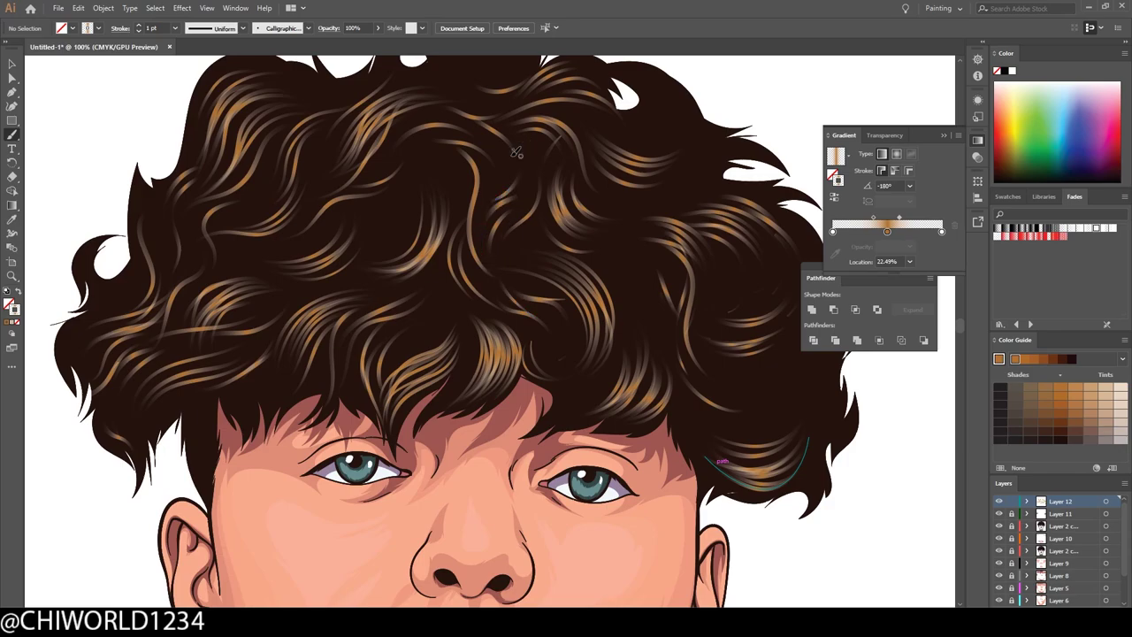
left_click_drag(414, 188, 329, 210)
left_click_drag(366, 172, 442, 148)
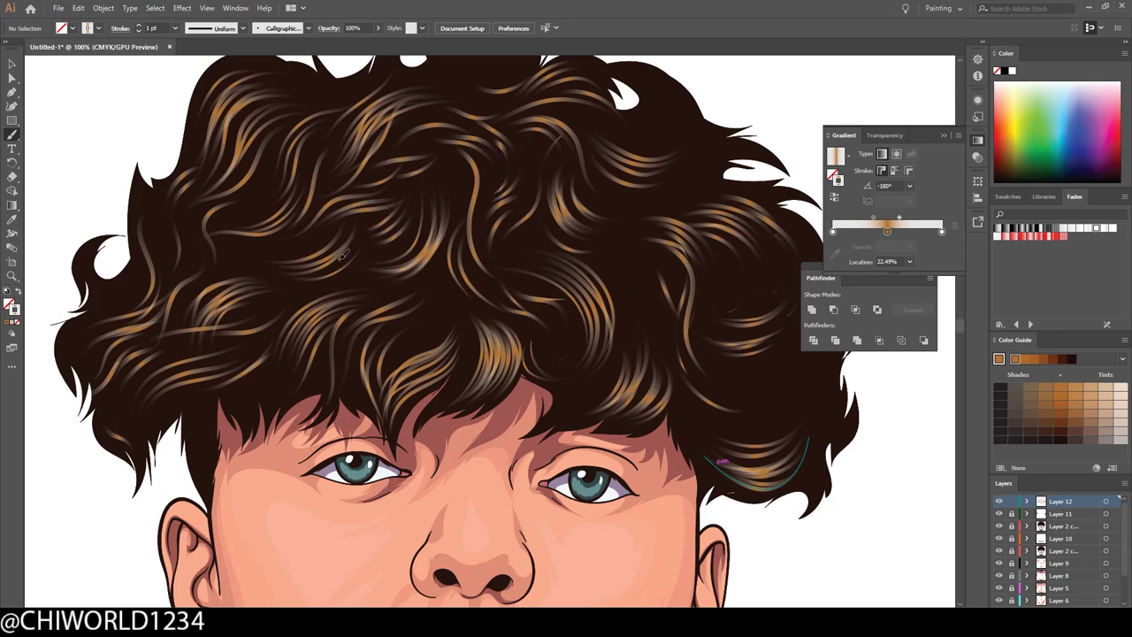
left_click_drag(306, 237, 216, 264)
left_click_drag(260, 185, 196, 213)
mouse_move(186, 234)
left_mouse_down()
mouse_move(132, 285)
mouse_move(112, 288)
left_mouse_up()
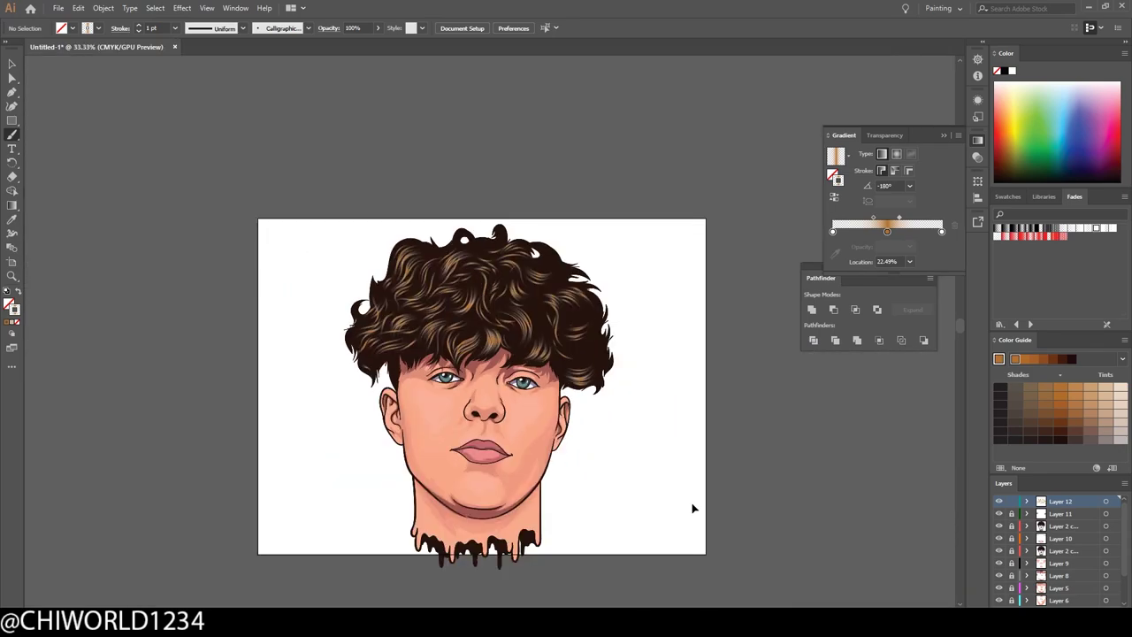
Add more highlight strands in the right hair and near its right edge.
key("ctrl+0")
key("ctrl+1")
scroll(164, 382, "up", 2)
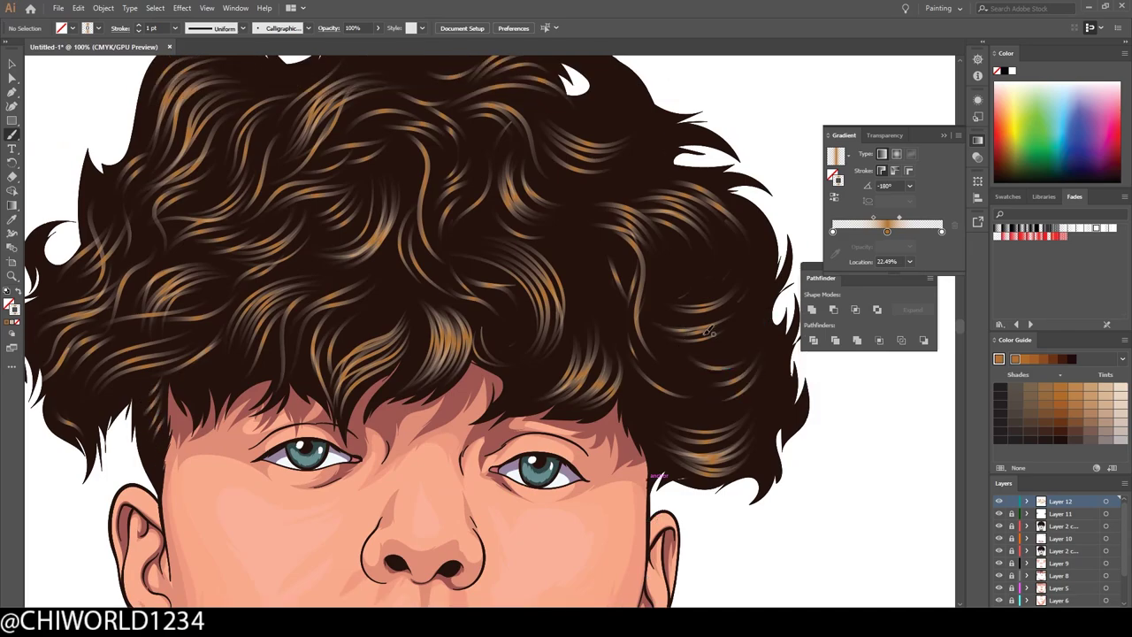
left_click_drag(718, 240, 751, 281)
left_click_drag(653, 304, 658, 211)
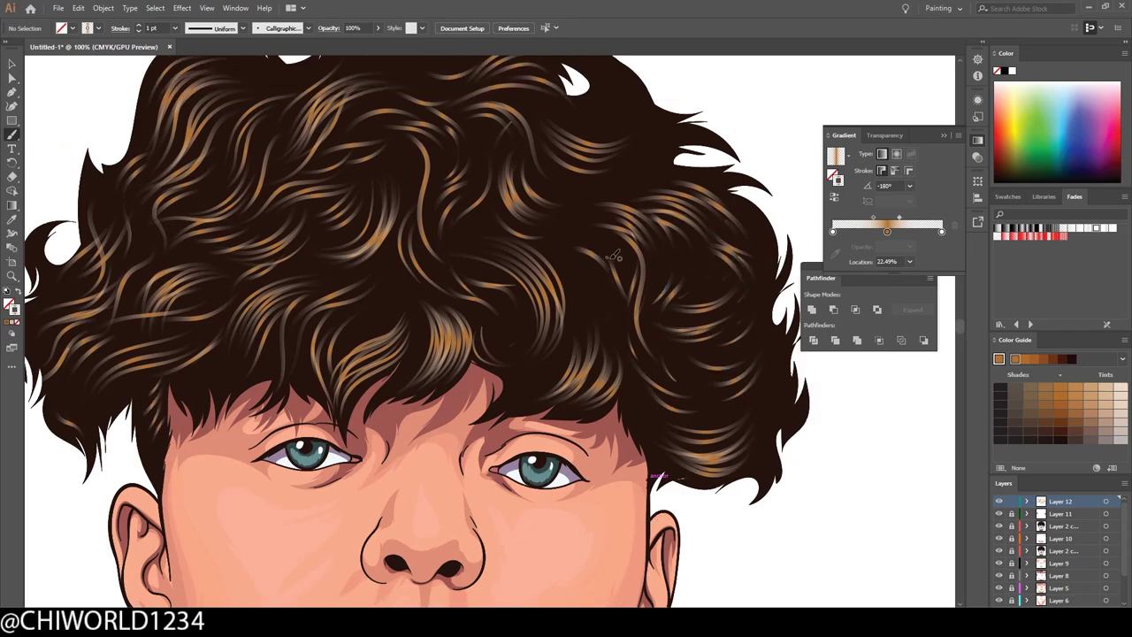
scroll(624, 258, "up", 4)
key("v")
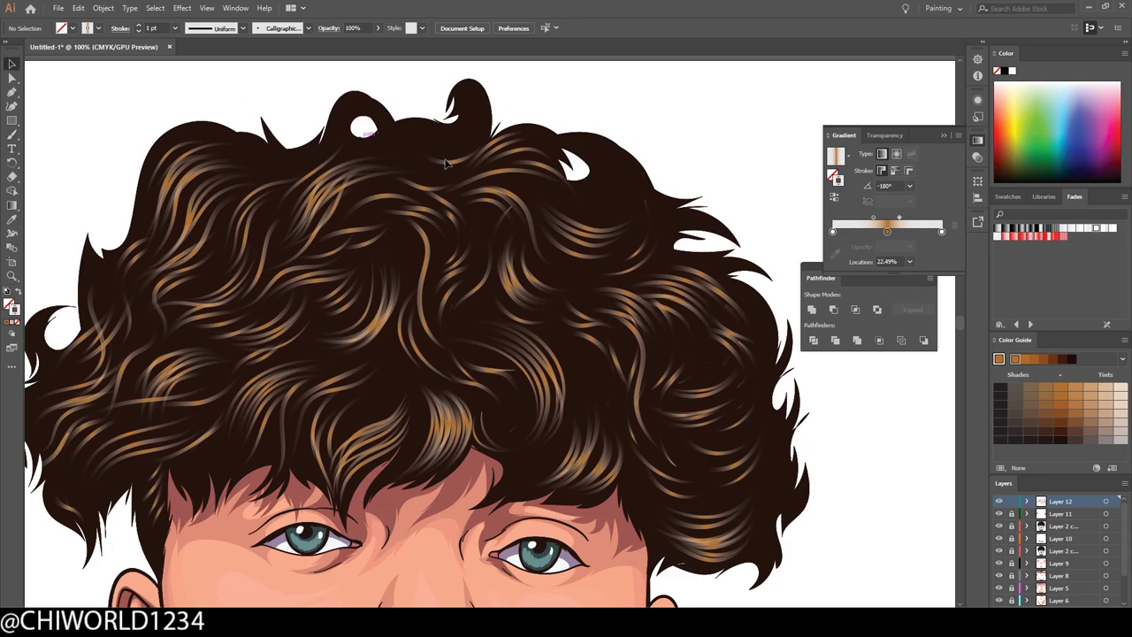
left_click(651, 212)
left_click(765, 172)
key("b")
left_click_drag(624, 166, 598, 157)
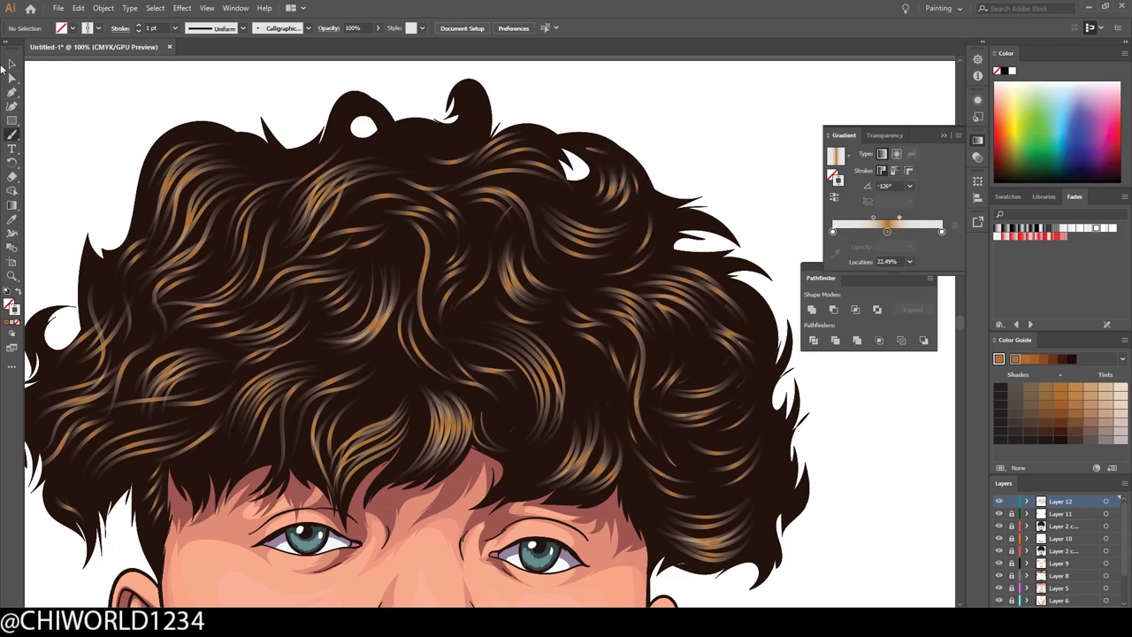
Set the gradient angle of two new strands to -180° and 88°.
left_click(12, 64)
left_click(609, 177)
left_click(885, 186)
type("-180")
key("Return")
left_click(742, 168)
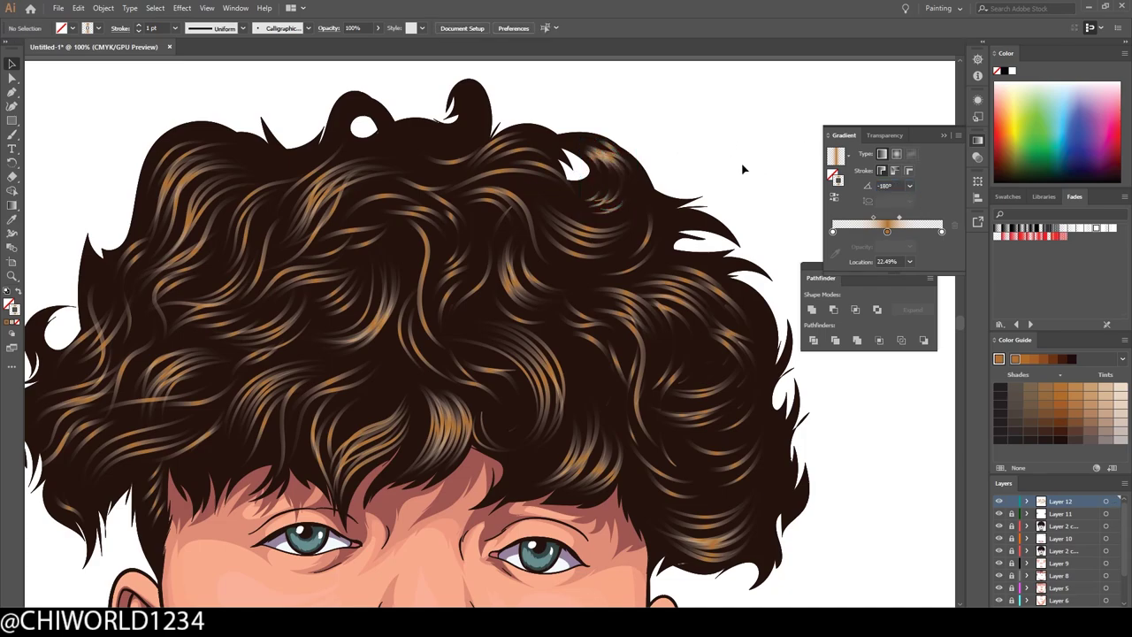
left_click(592, 177)
left_click(885, 186)
type("88")
key("Return")
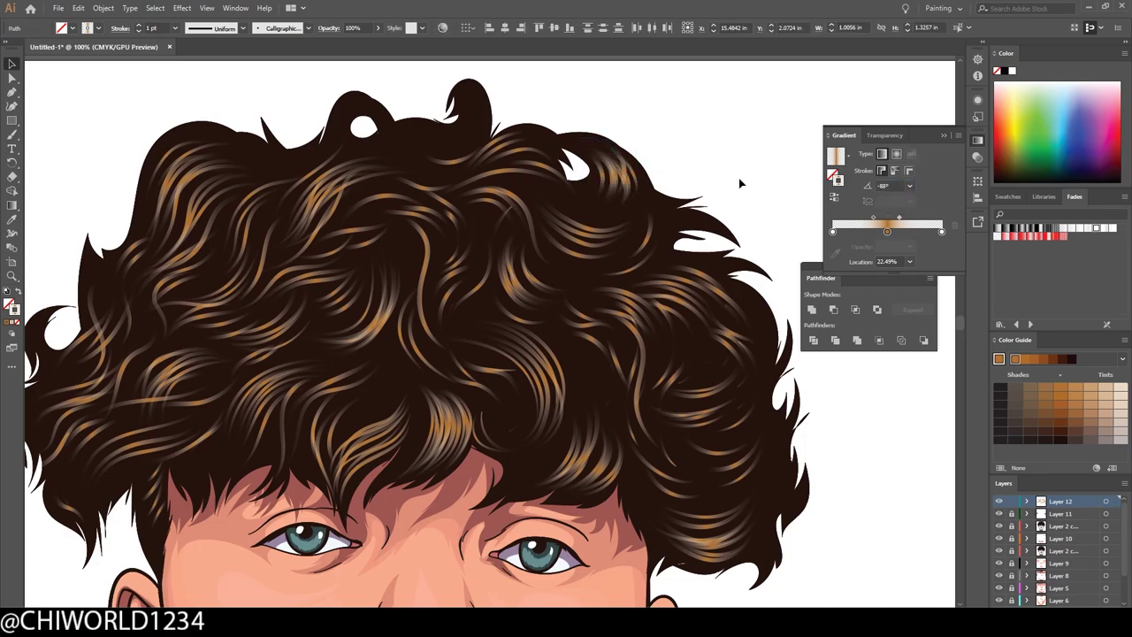
left_click(740, 183)
Paint further light strands into the fringe, lower right hair and left hair edge.
scroll(741, 183, "down", 3)
key("b")
left_click_drag(519, 437, 500, 323)
left_click_drag(577, 352, 598, 292)
scroll(376, 167, "up", 3)
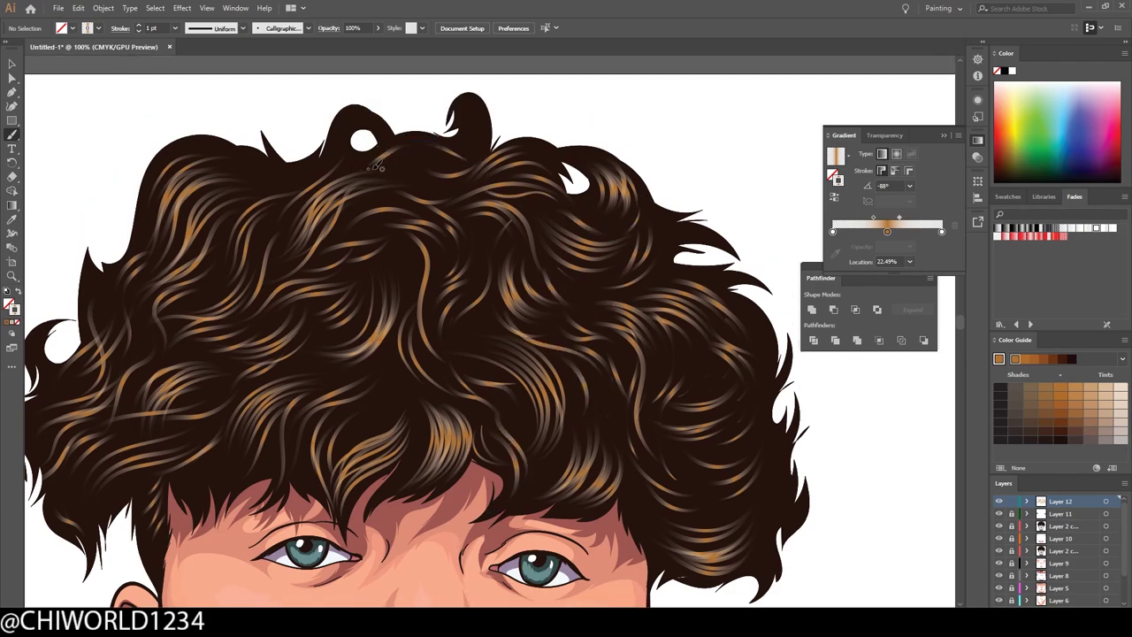
key("ctrl+minus")
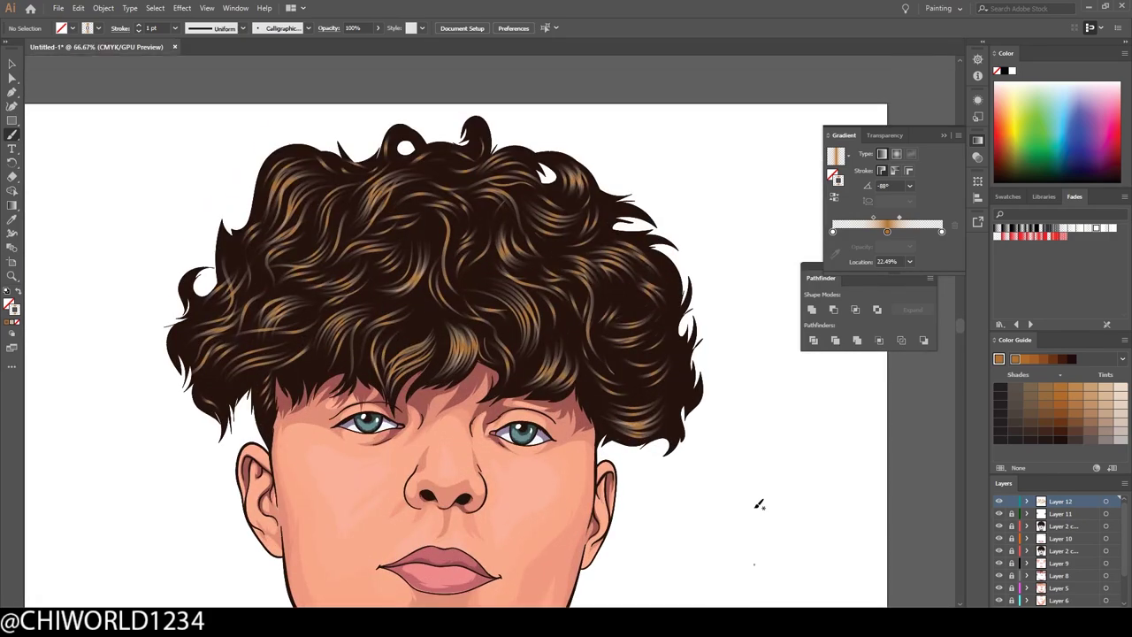
left_click_drag(445, 353, 447, 349)
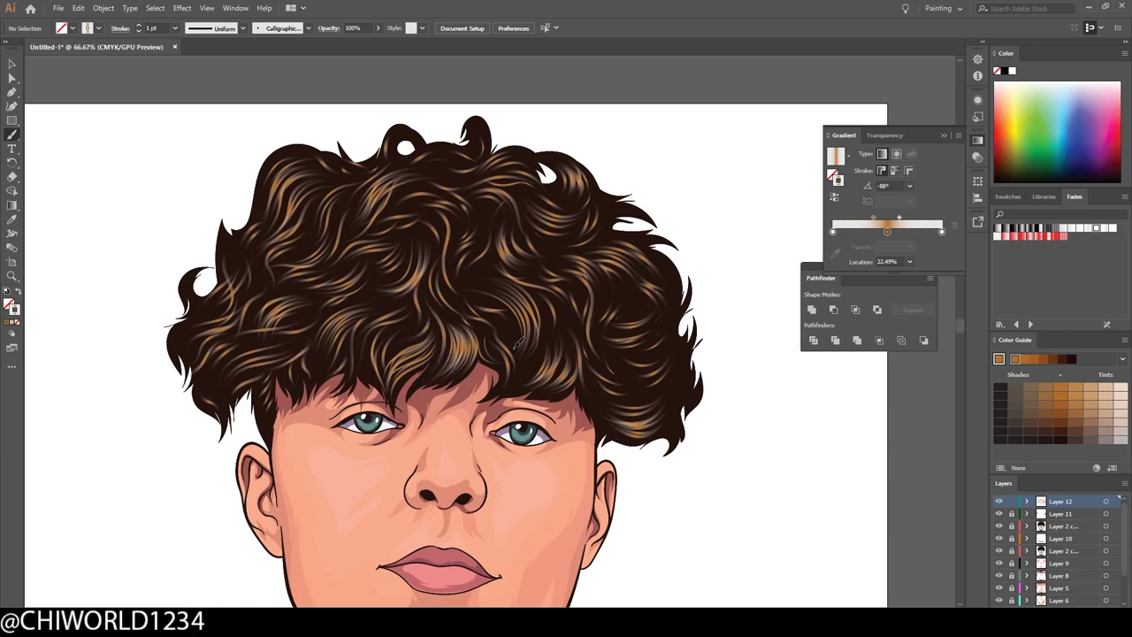
scroll(409, 221, "left", 1)
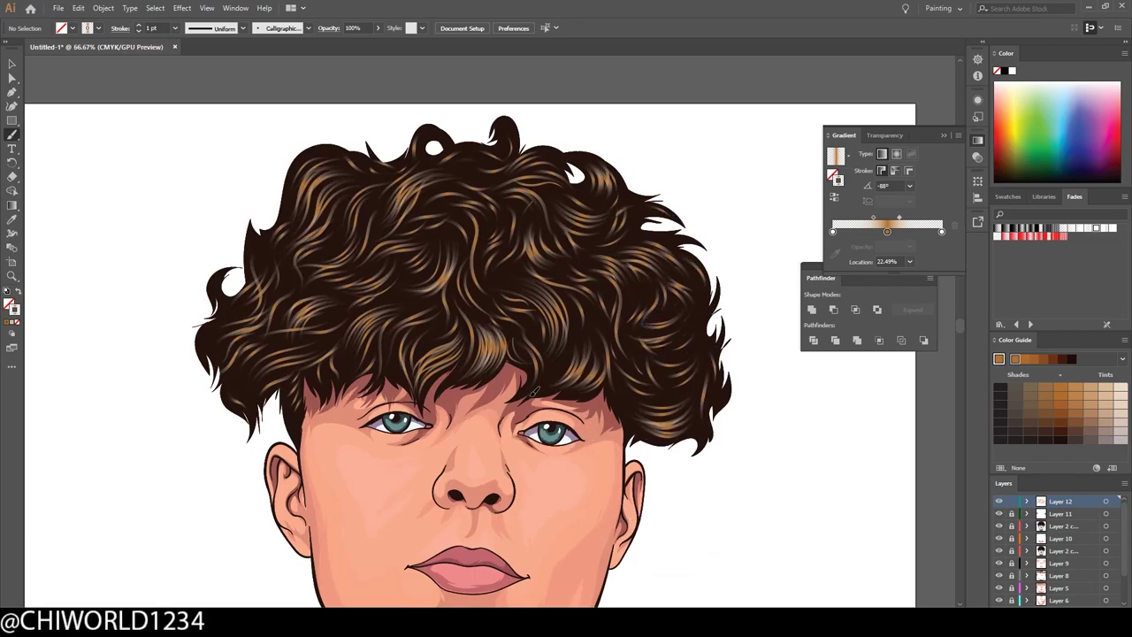
left_click_drag(570, 327, 550, 382)
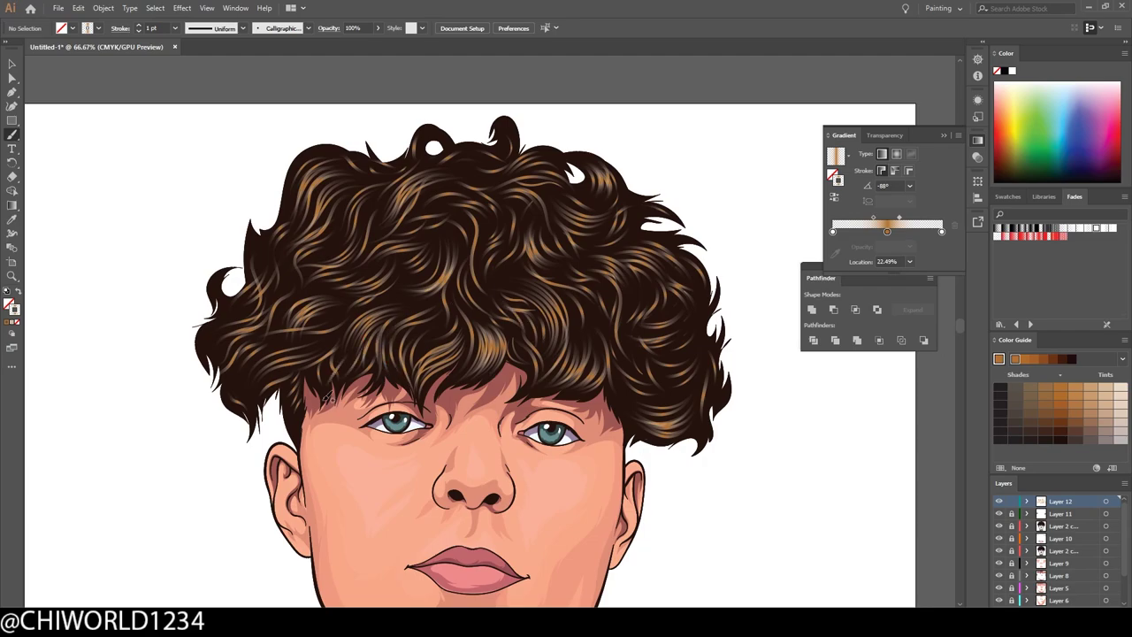
left_click_drag(250, 398, 204, 309)
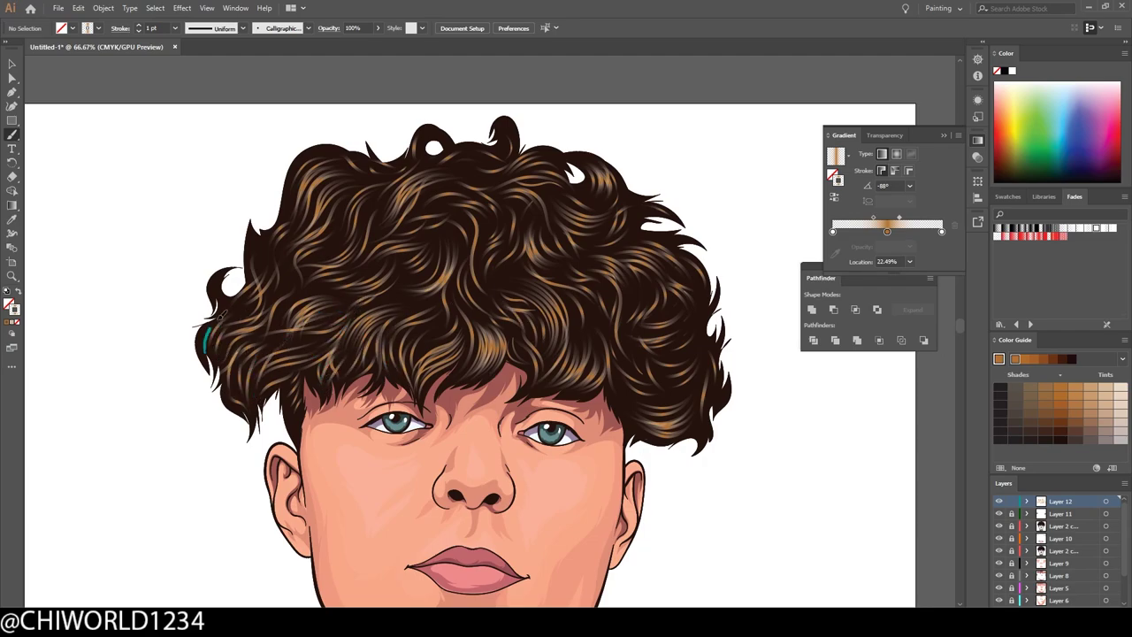
Fill in the remaining highlight strands through the mid-fringe, upper hair and right side.
scroll(605, 540, "left", 1)
left_click_drag(453, 362, 489, 281)
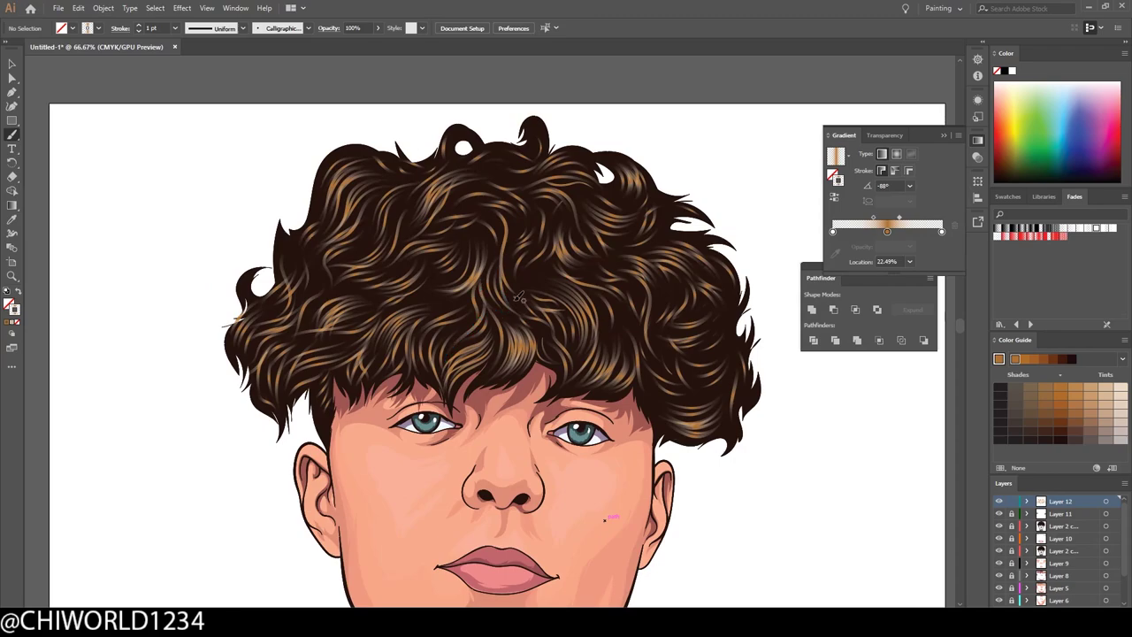
left_click_drag(557, 270, 531, 205)
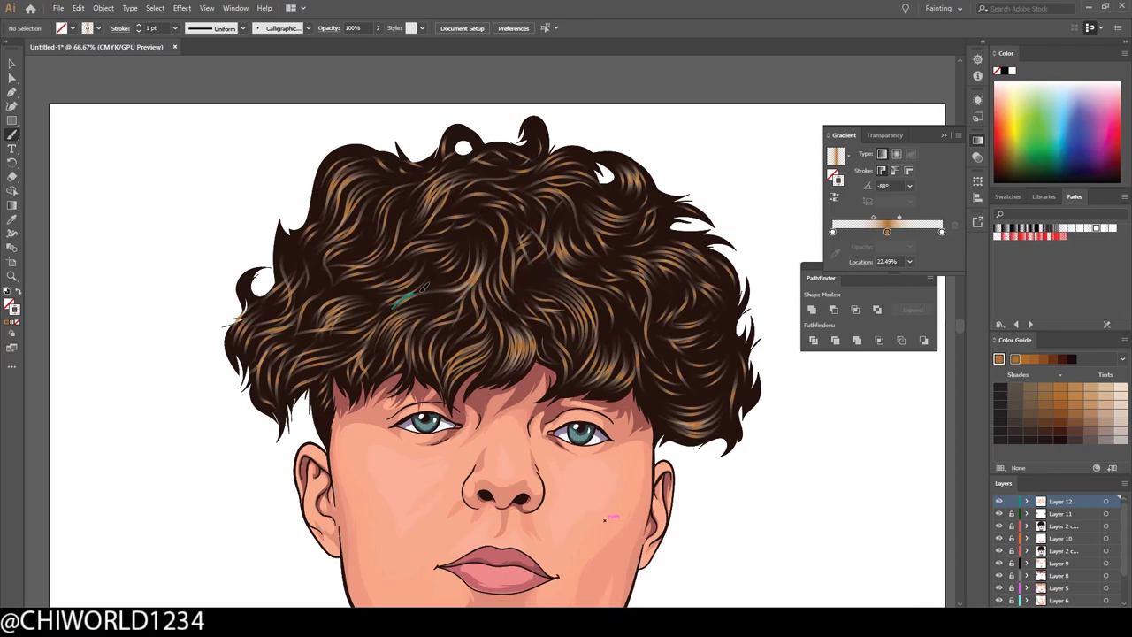
left_click_drag(656, 405, 646, 305)
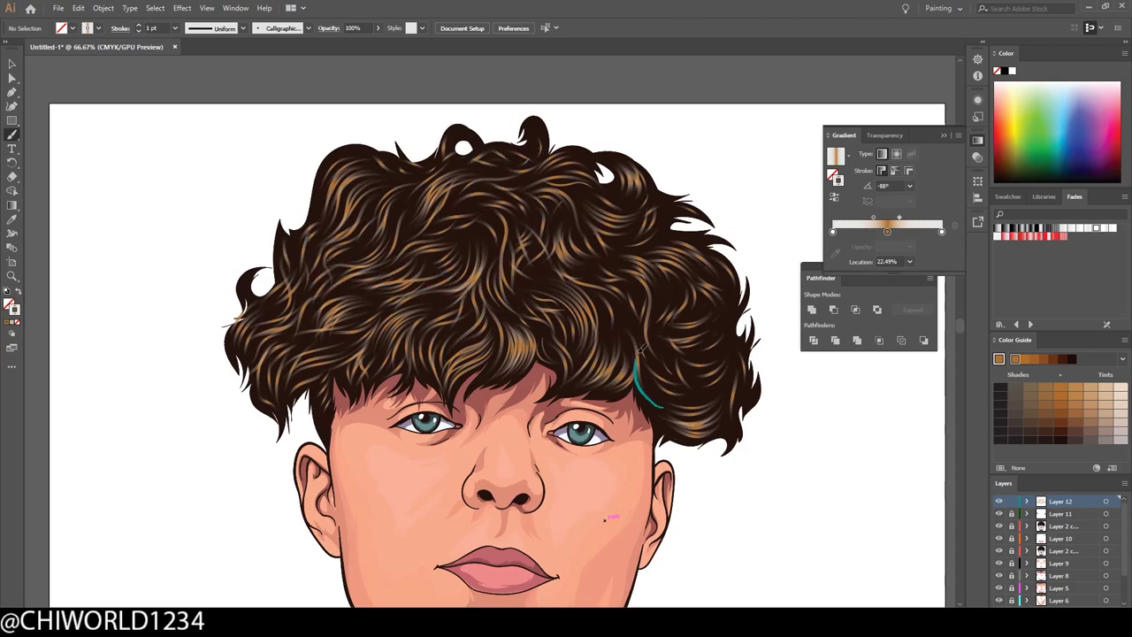
scroll(402, 305, "down", 5)
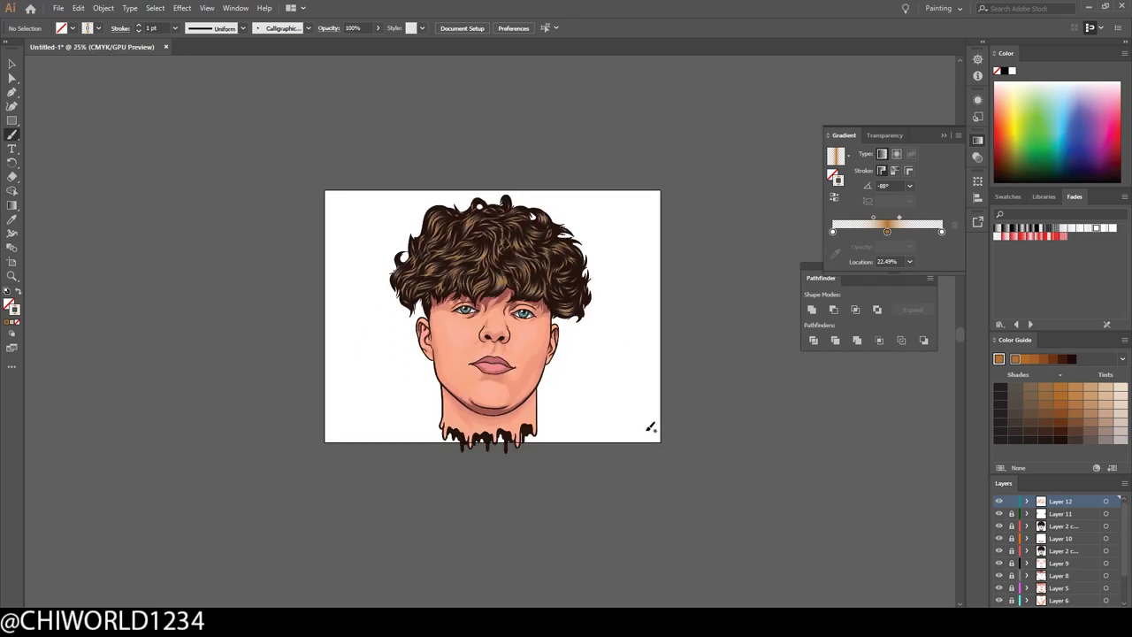
scroll(530, 265, "up", 5)
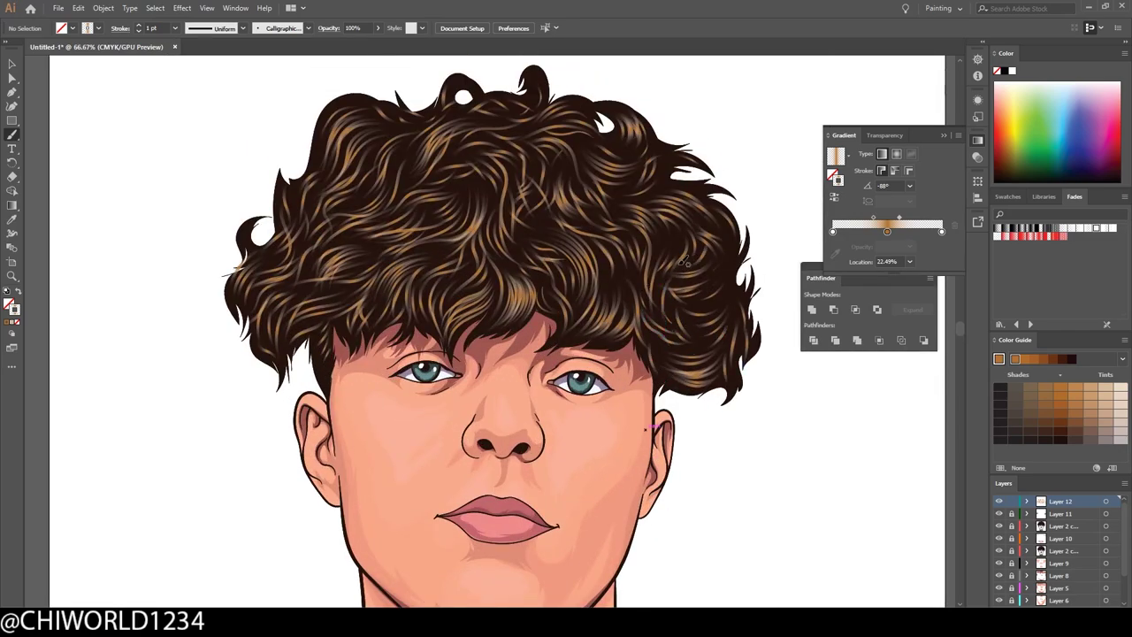
left_click_drag(624, 292, 603, 174)
left_click_drag(464, 232, 447, 159)
left_click_drag(376, 209, 347, 164)
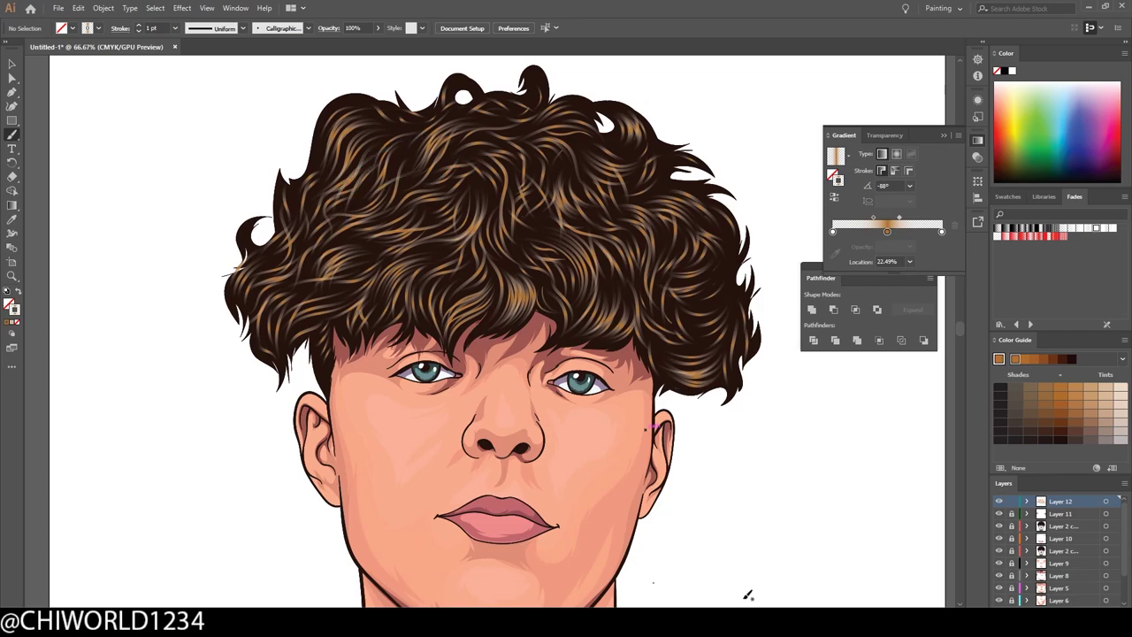
scroll(699, 504, "up", 1)
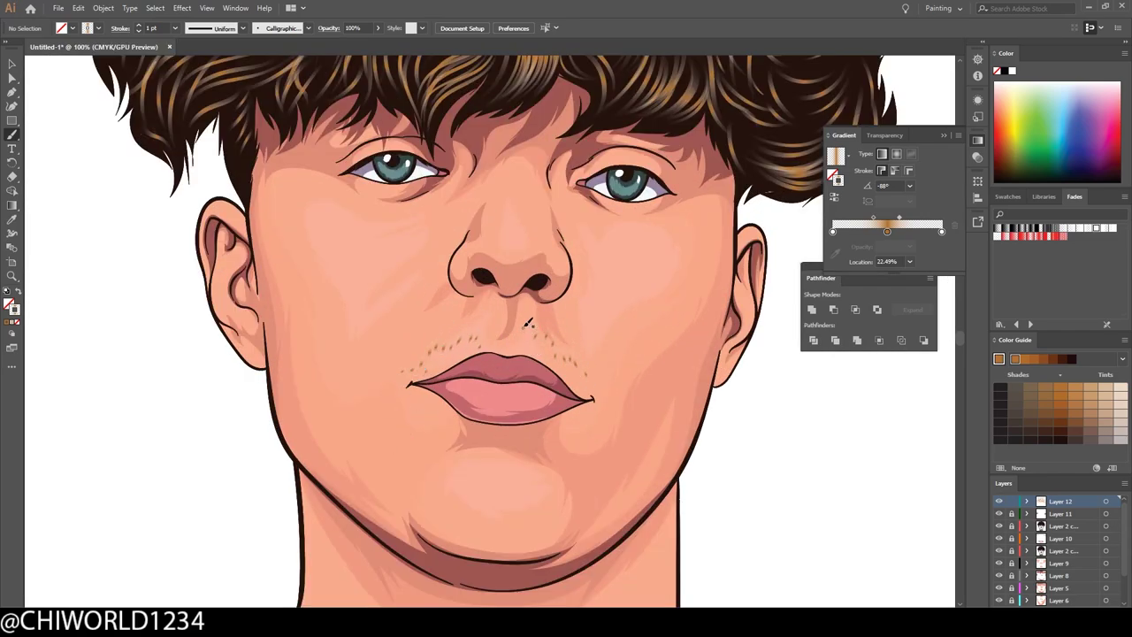
Paint stubble strokes along the chin crease, jaw and left jawline.
scroll(651, 533, "up", 1)
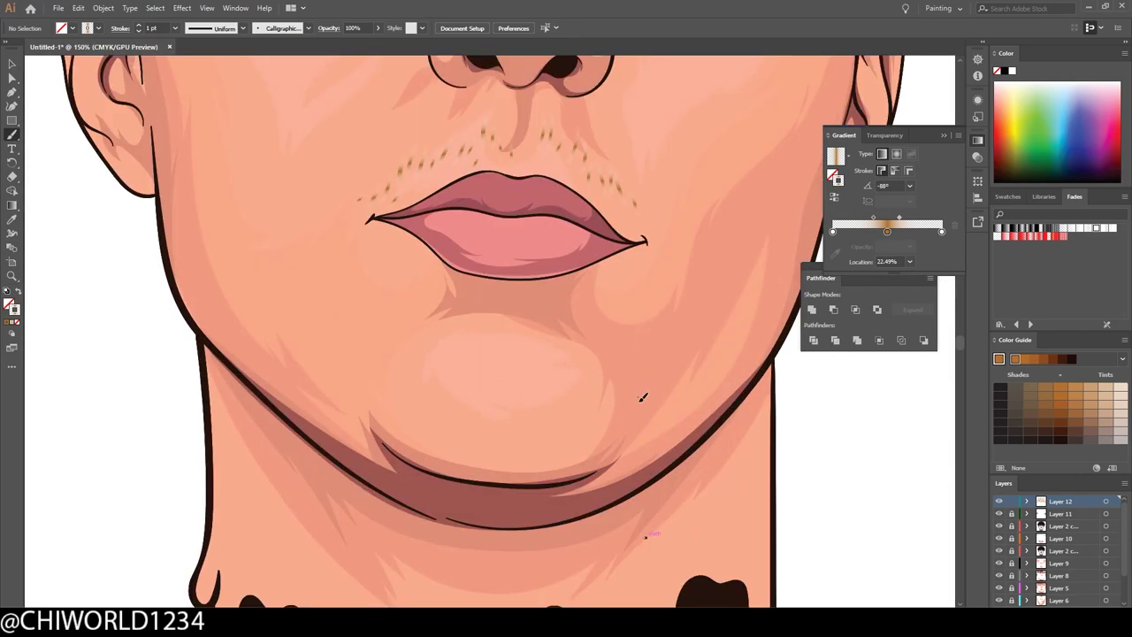
left_click_drag(575, 469, 554, 485)
left_click_drag(529, 469, 499, 488)
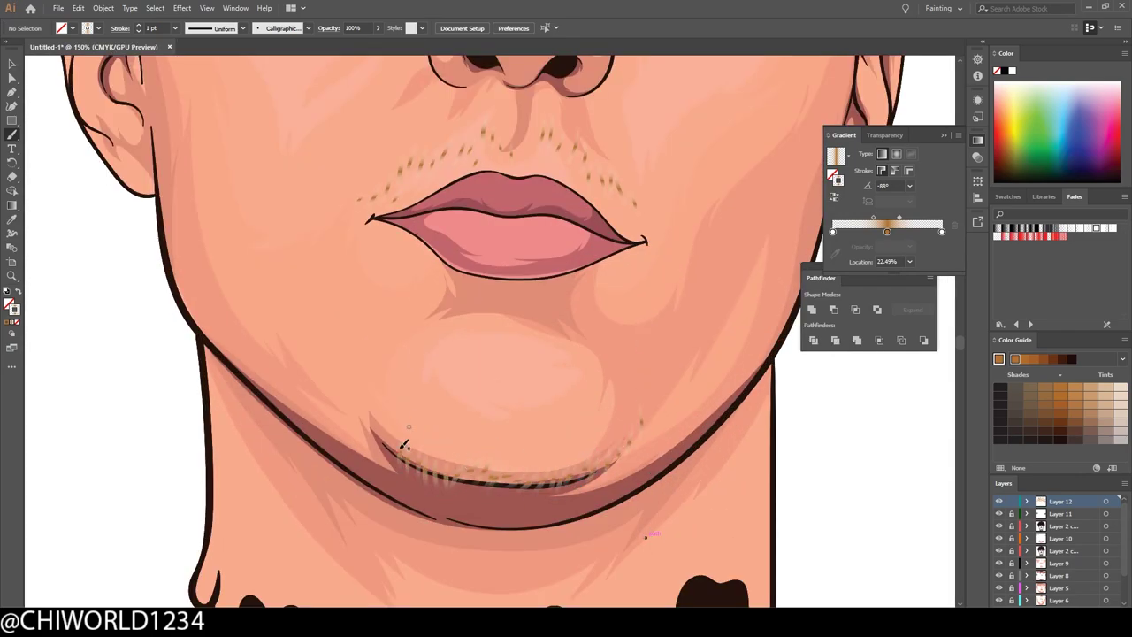
scroll(714, 513, "down", 3)
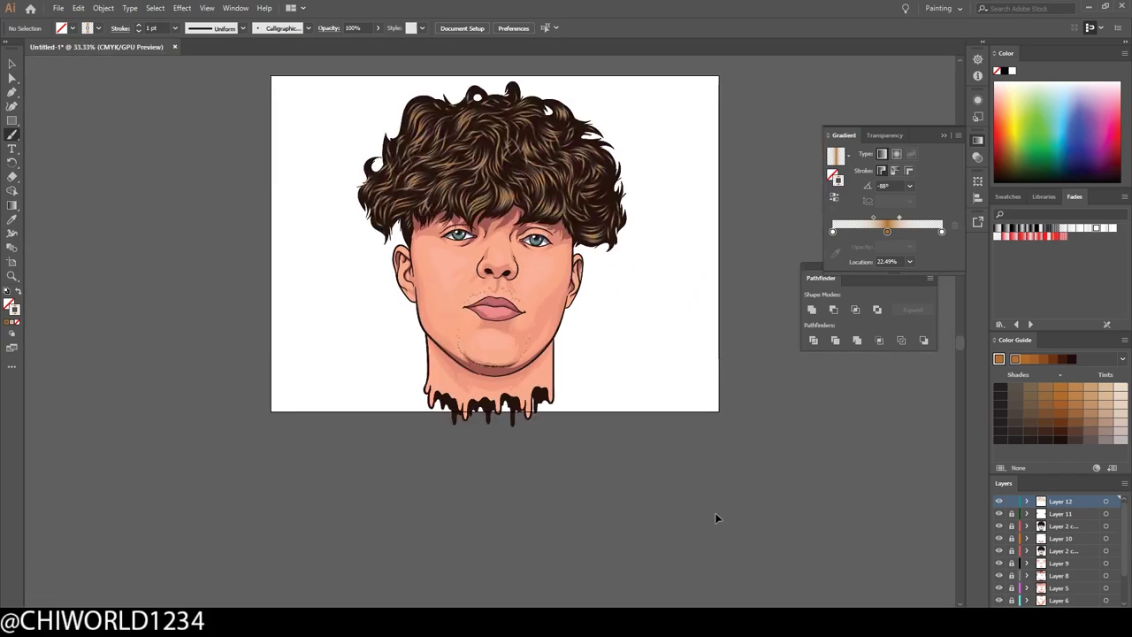
scroll(599, 367, "up", 3)
left_click_drag(594, 421, 520, 459)
mouse_move(482, 492)
left_mouse_down()
mouse_move(449, 487)
mouse_move(416, 517)
left_mouse_up()
mouse_move(402, 494)
left_mouse_down()
mouse_move(375, 514)
mouse_move(332, 511)
left_mouse_up()
left_click_drag(314, 496, 283, 451)
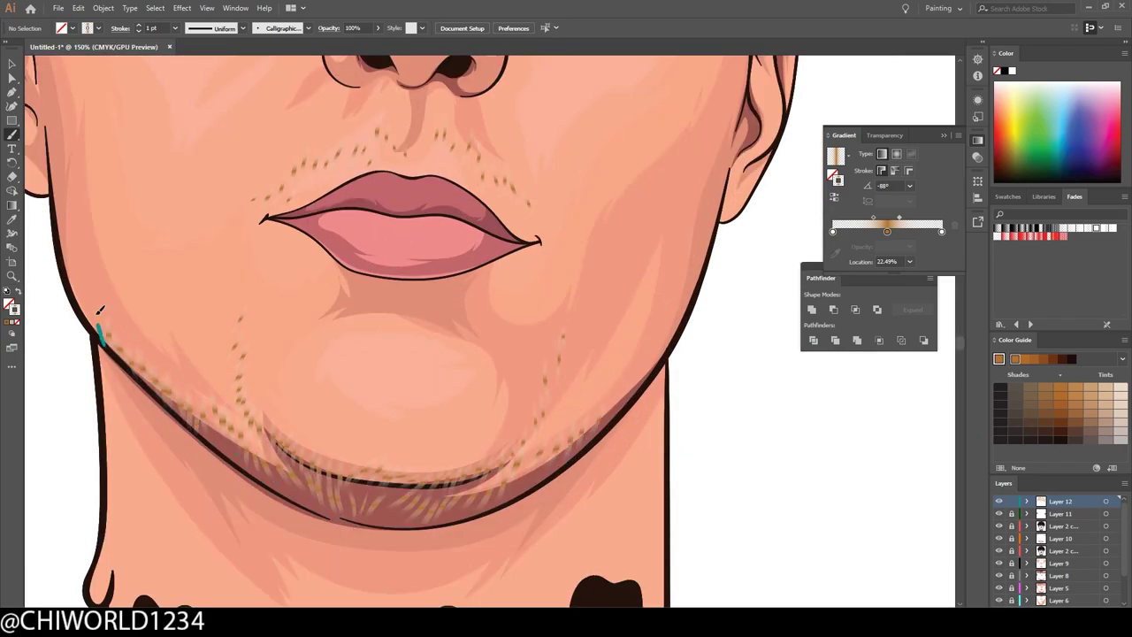
mouse_move(522, 471)
left_mouse_down()
mouse_move(483, 513)
mouse_move(366, 502)
mouse_move(281, 460)
mouse_move(253, 469)
left_mouse_up()
left_click_drag(231, 465, 208, 425)
Select all the stubble strokes to adjust their gradient colour, then deselect them.
scroll(595, 460, "down", 3)
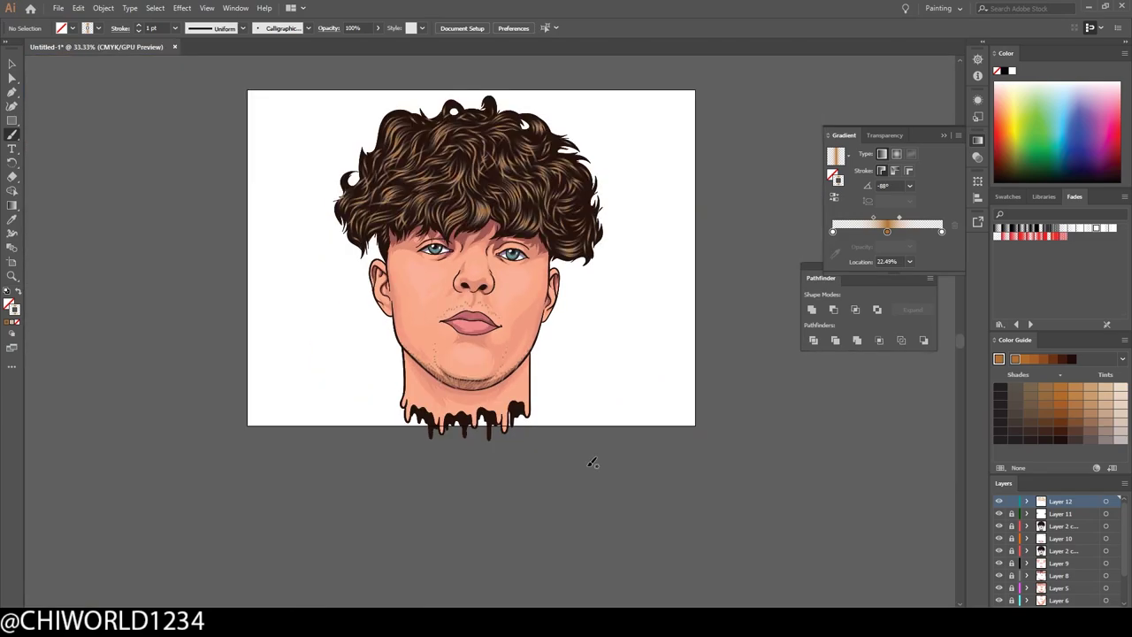
scroll(595, 460, "up", 2)
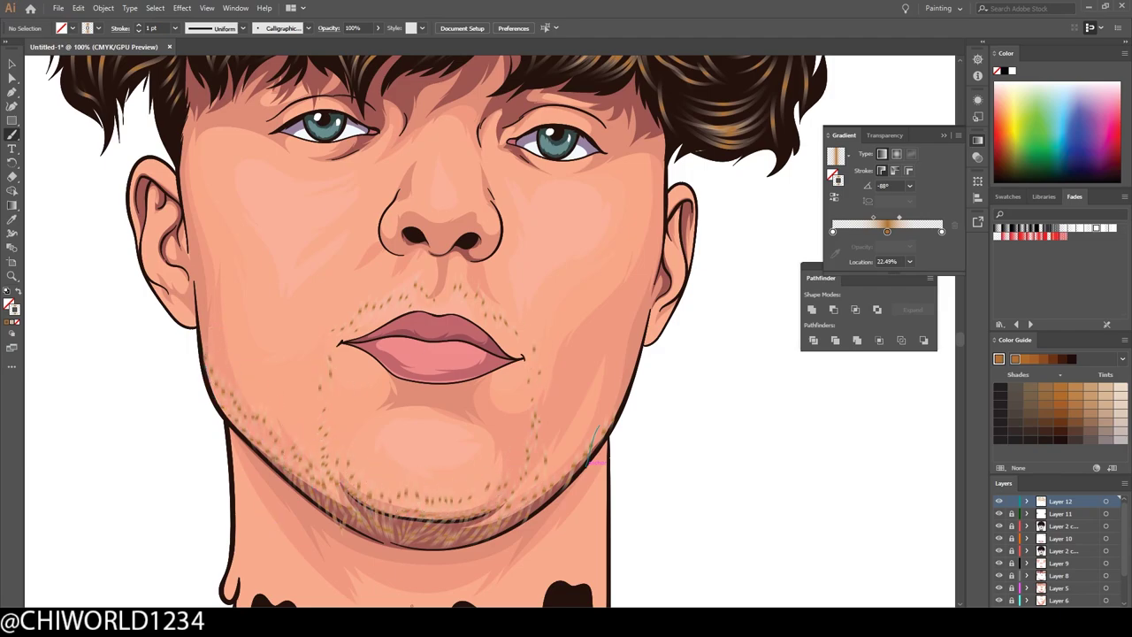
scroll(829, 543, "down", 1)
scroll(828, 543, "up", 1)
key("v")
key("ctrl+a")
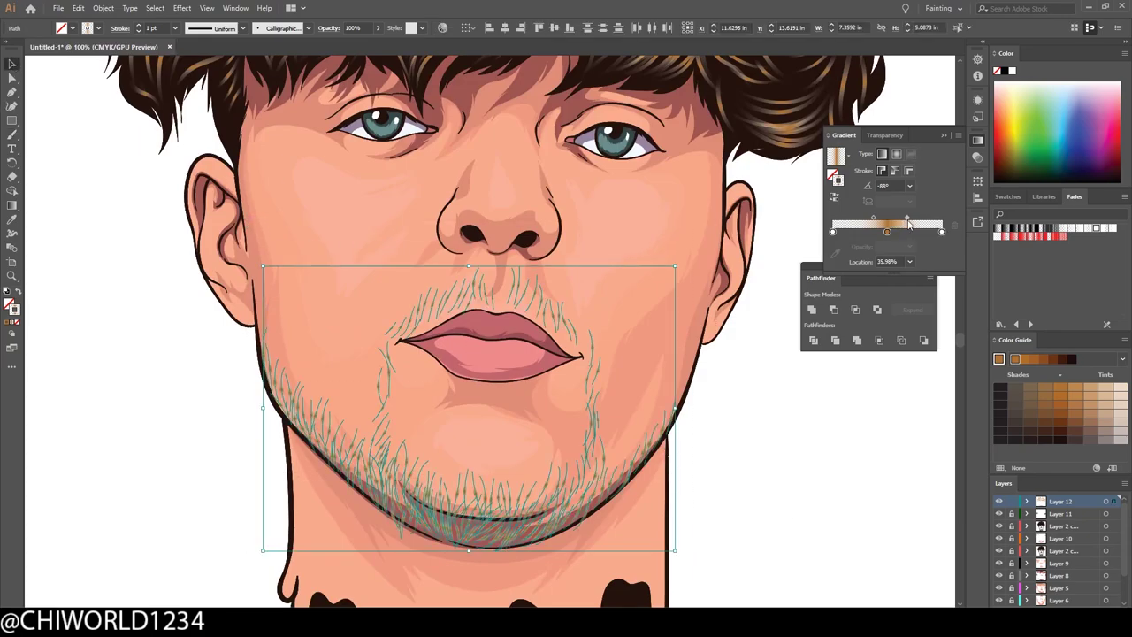
key("ctrl+shift+a")
scroll(841, 452, "down", 3)
scroll(841, 452, "up", 3)
key("b")
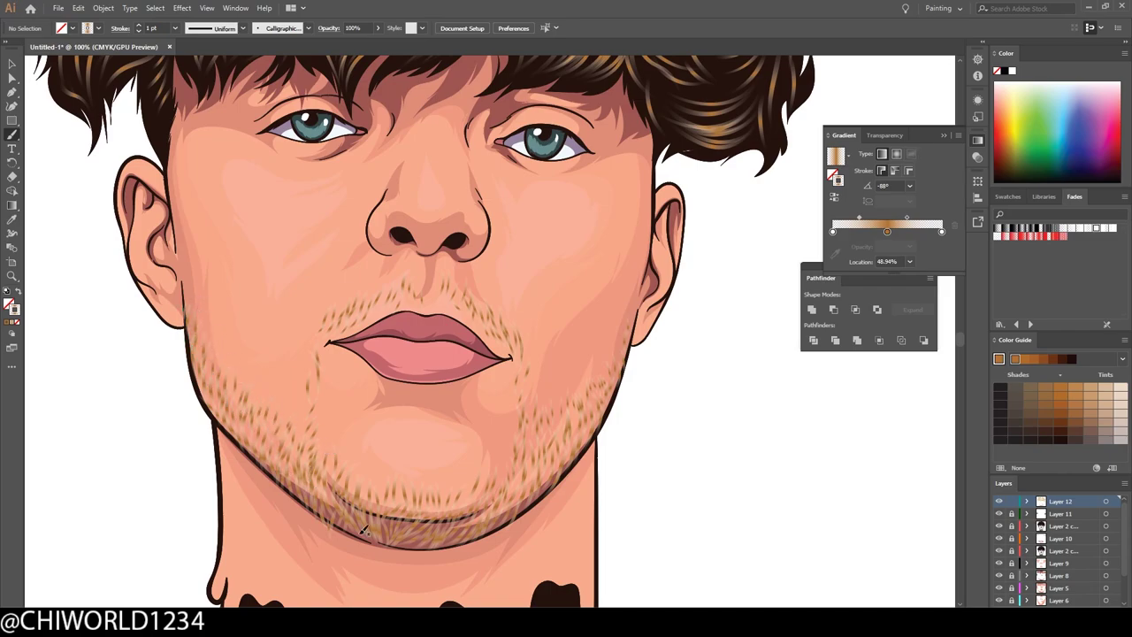
Create a new empty Layer 13 for the hair colour.
scroll(364, 529, "down", 3)
scroll(567, 466, "up", 4)
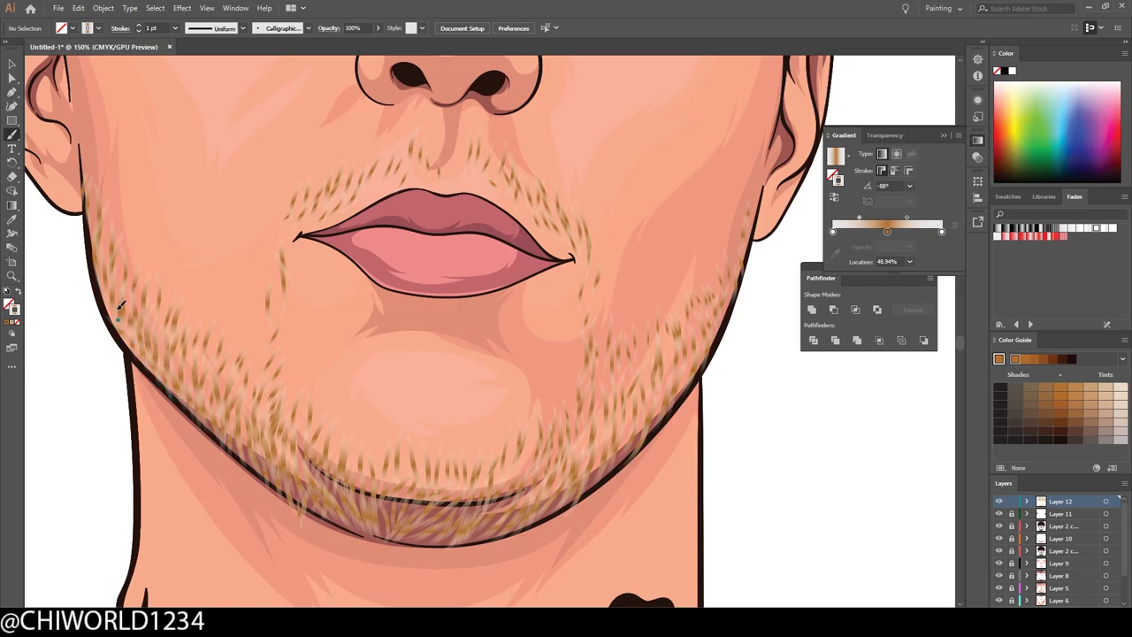
scroll(354, 371, "down", 3)
scroll(536, 453, "up", 1)
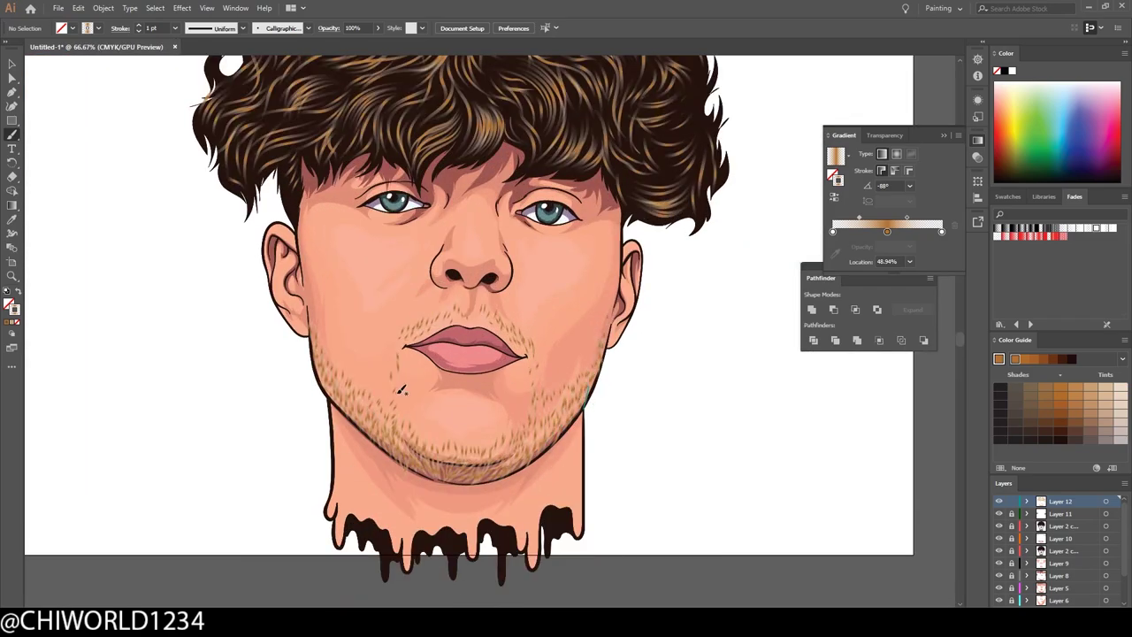
scroll(748, 546, "down", 2)
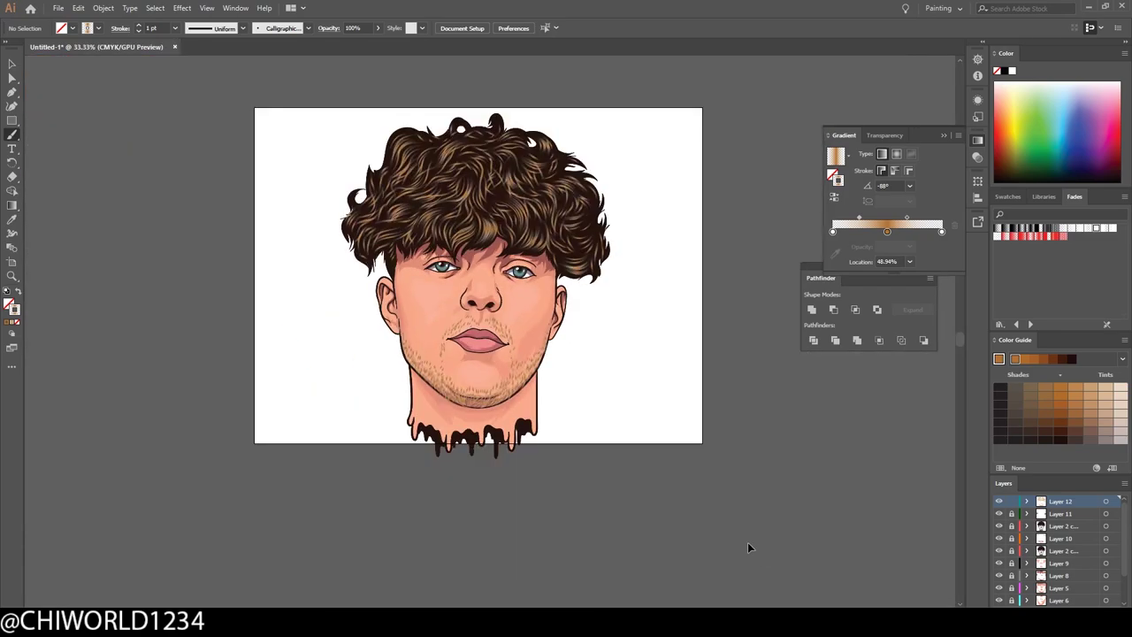
scroll(773, 463, "up", 3)
scroll(758, 416, "up", 1)
scroll(447, 367, "up", 2)
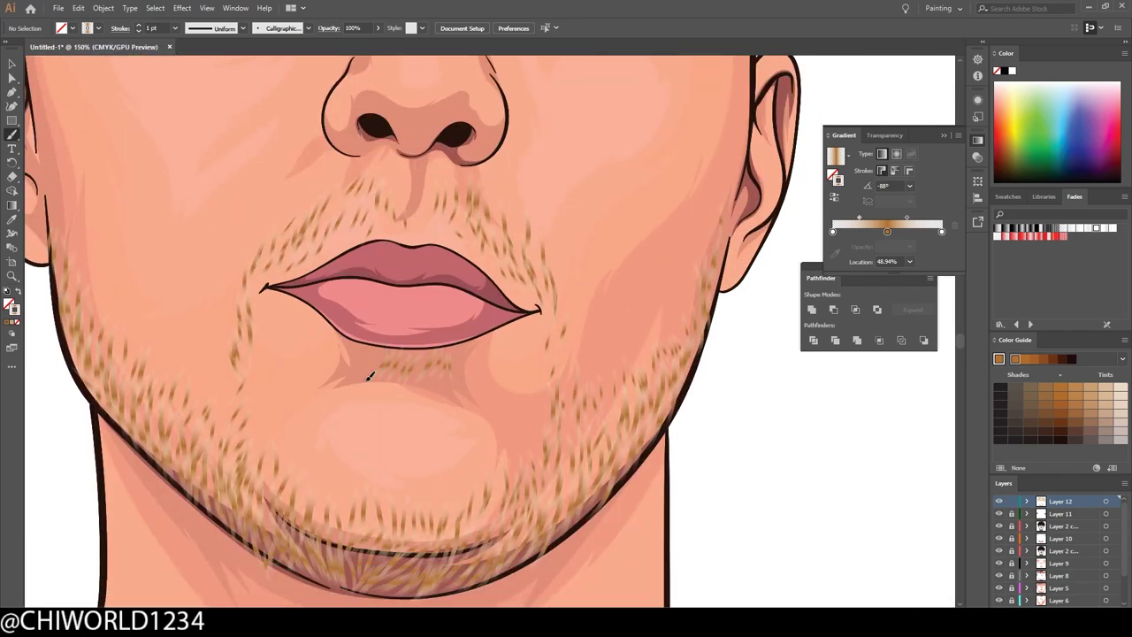
scroll(370, 376, "down", 3)
scroll(370, 376, "up", 1)
left_click(1061, 525)
key("ctrl+l")
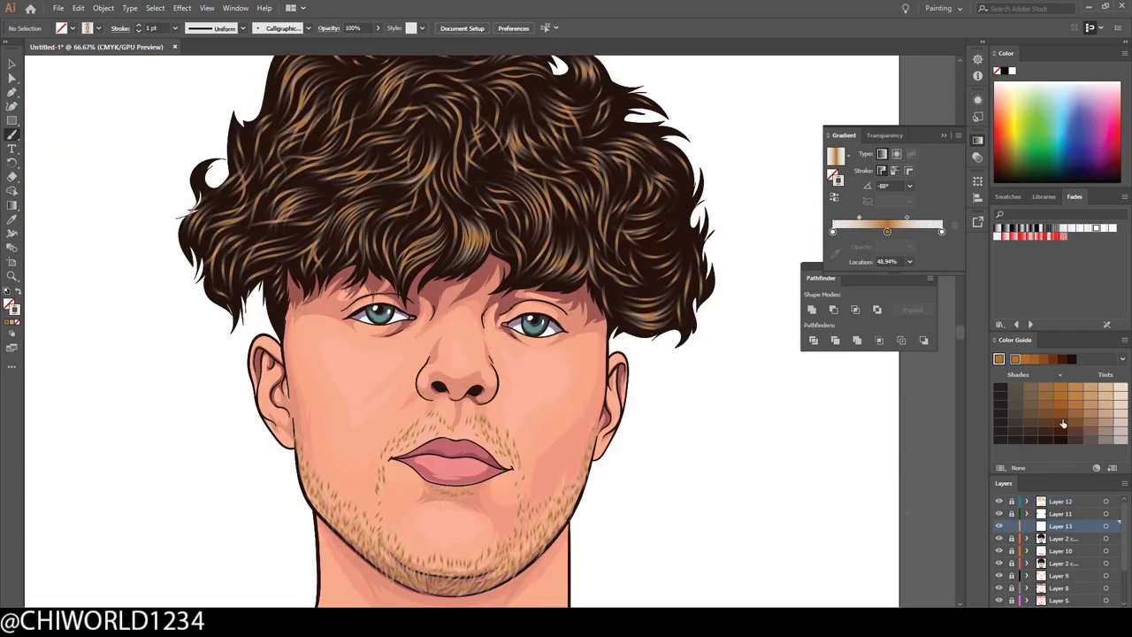
Swap fill and stroke to an orange fill and paint the first orange shapes into the hair.
scroll(531, 354, "up", 1)
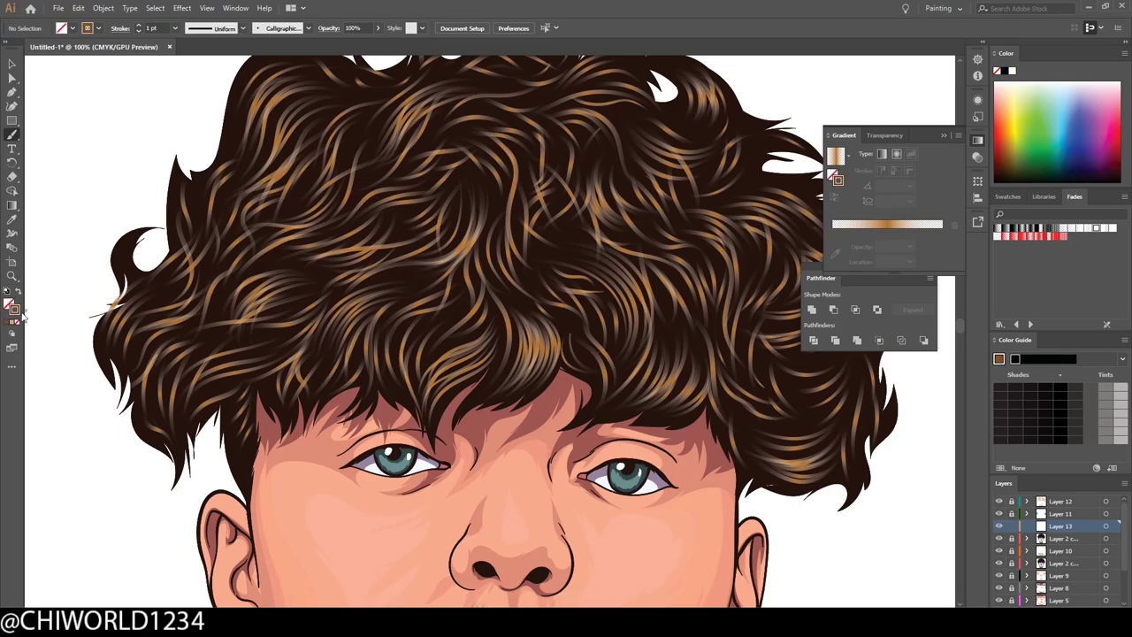
left_click(17, 311)
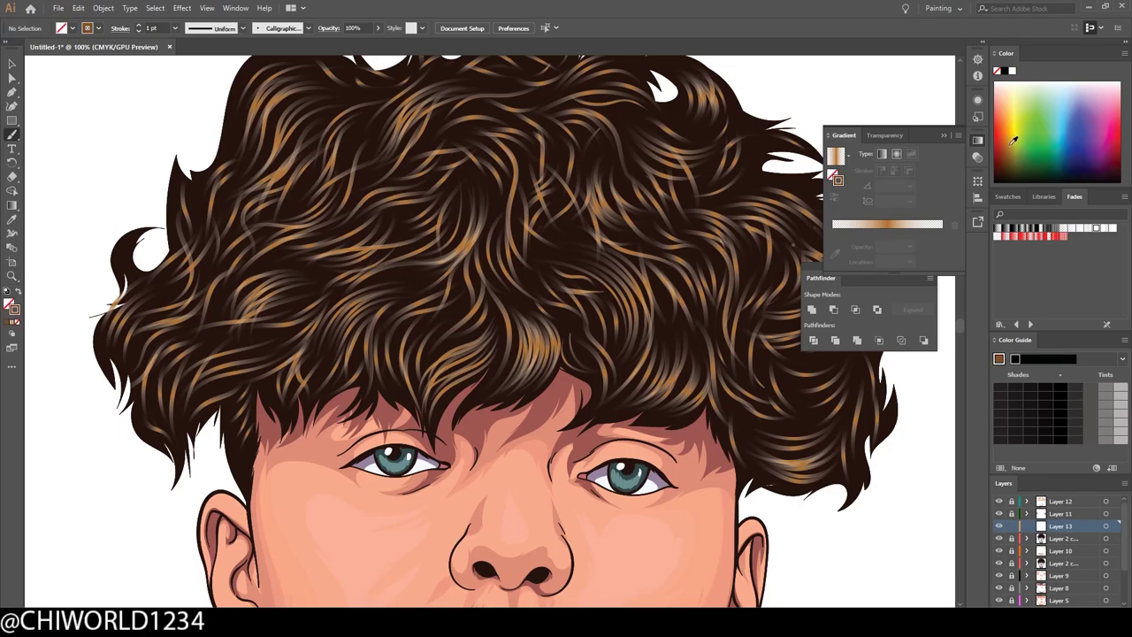
left_click(20, 293)
left_click_drag(12, 135, 62, 145)
scroll(454, 392, "up", 1)
left_click_drag(433, 407, 496, 367)
scroll(688, 573, "down", 3)
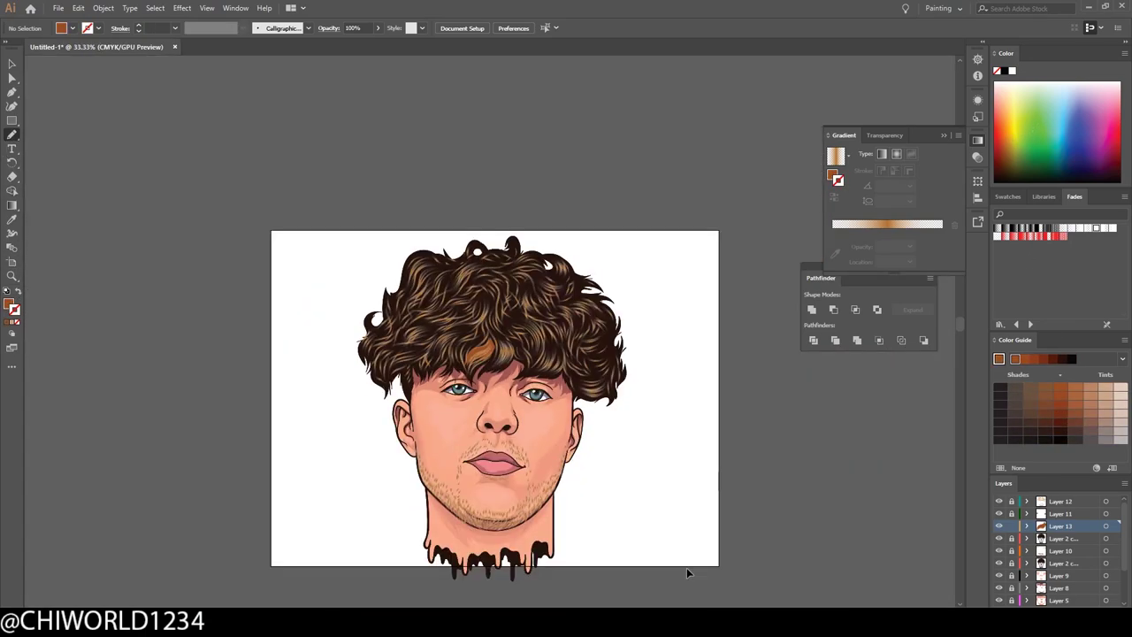
Paint broad orange shapes over the centre and right side of the hair.
key("ctrl+plus")
key("ctrl+plus")
scroll(469, 345, "up", 2)
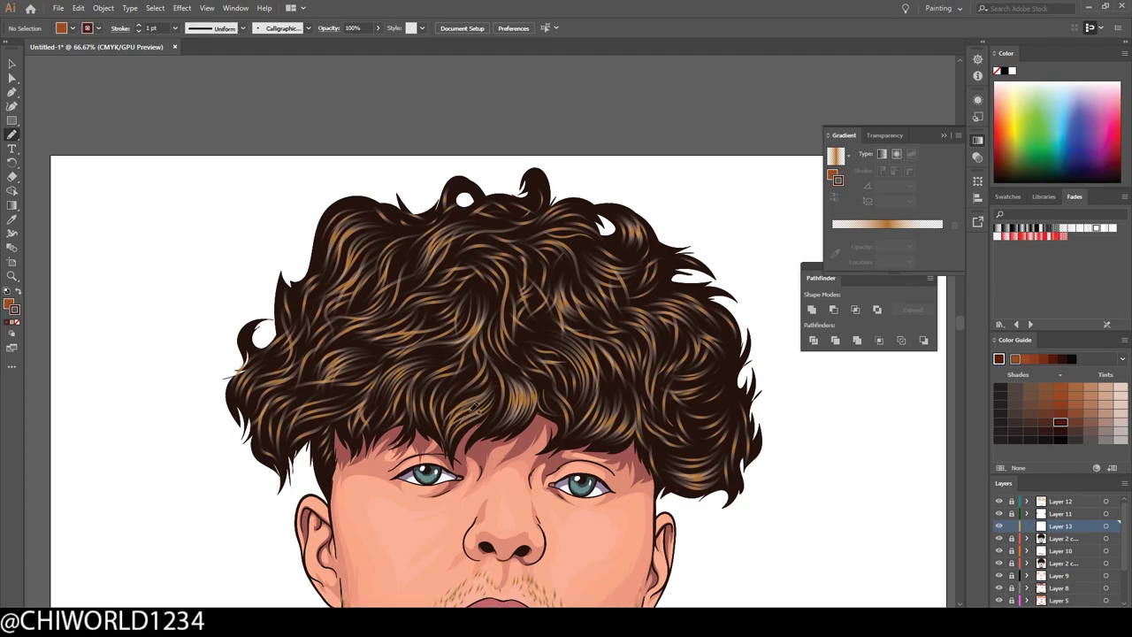
left_click_drag(482, 372, 446, 420)
mouse_move(451, 353)
left_mouse_down()
mouse_move(380, 408)
mouse_move(487, 296)
left_mouse_up()
left_click_drag(376, 354, 456, 281)
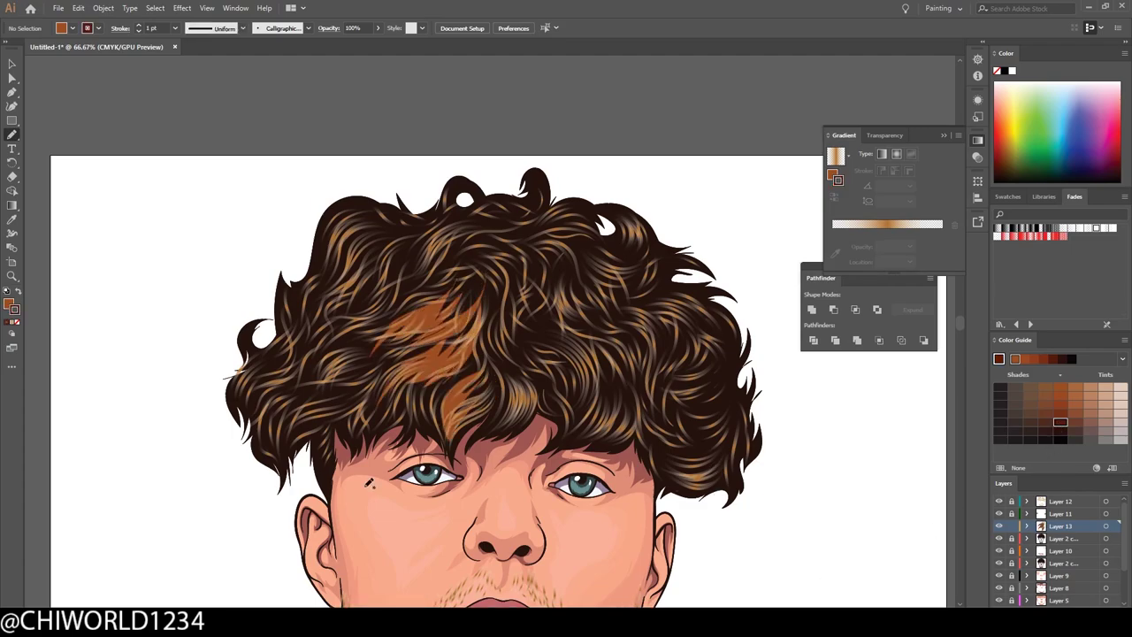
key("ctrl+minus")
key("ctrl+minus")
key("ctrl+1")
mouse_move(658, 358)
left_mouse_down()
mouse_move(639, 303)
mouse_move(630, 332)
mouse_move(621, 290)
left_mouse_up()
left_click_drag(500, 296, 597, 219)
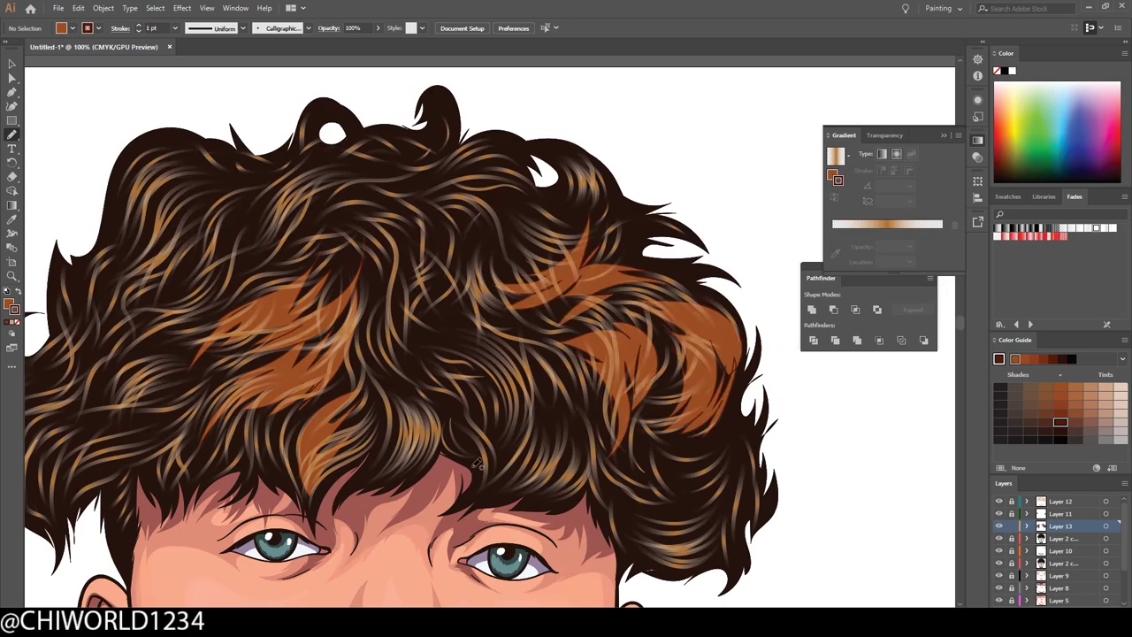
key("ctrl+minus")
key("ctrl+minus")
key("ctrl+1")
Extend the orange fill through the centre, left and upper-right hair.
left_click_drag(613, 435, 496, 309)
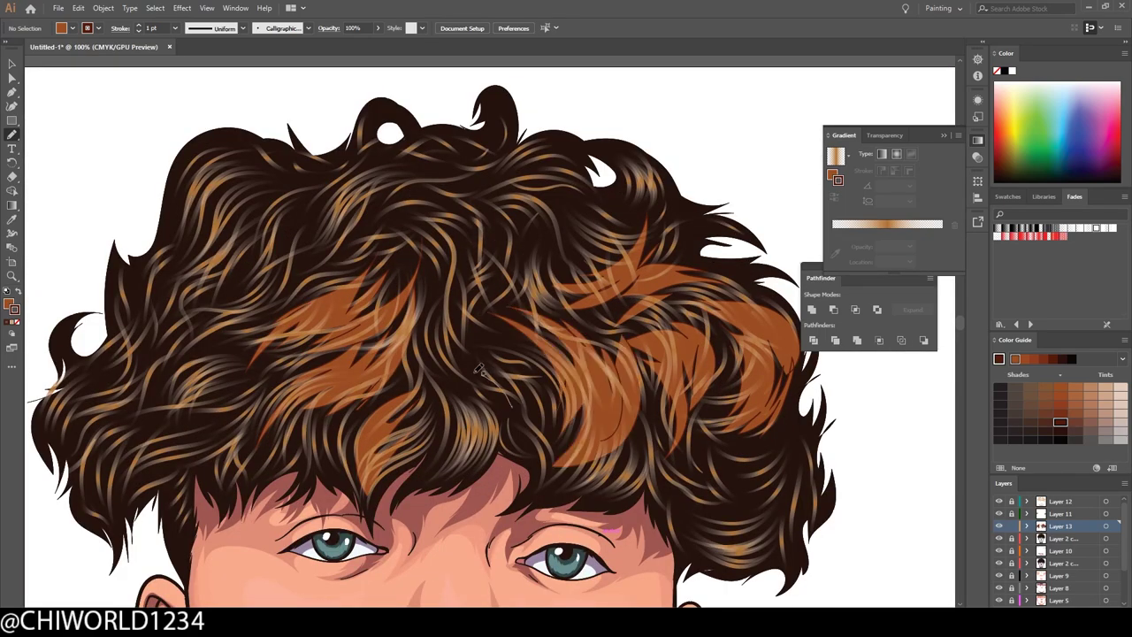
left_click_drag(468, 357, 474, 327)
key("ctrl+minus")
key("ctrl+minus")
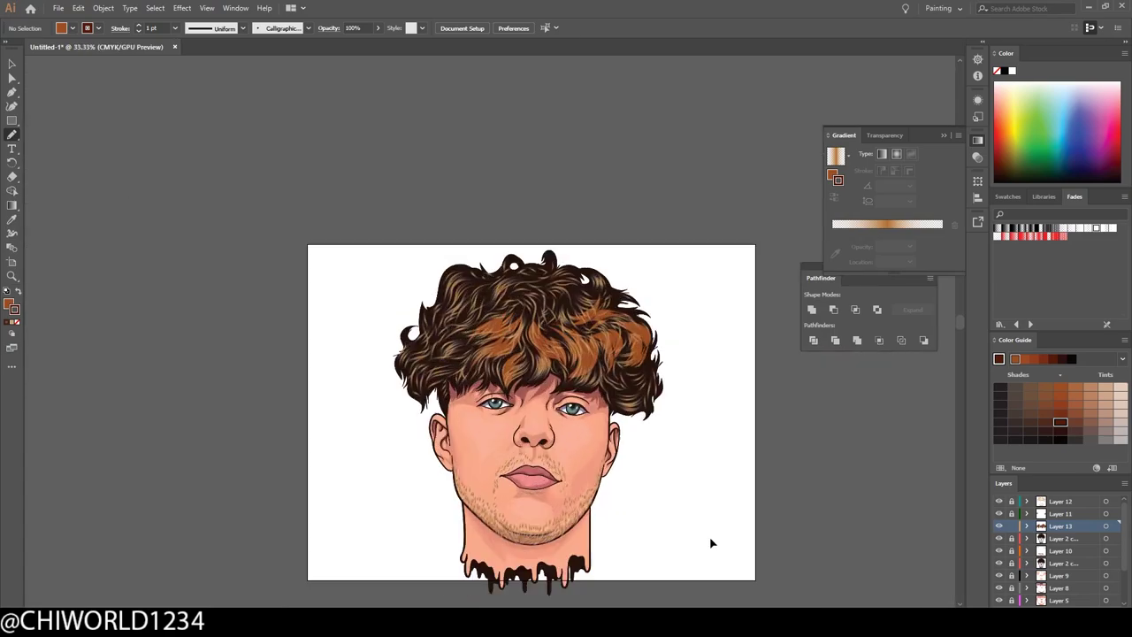
key("ctrl+1")
left_click_drag(588, 437, 500, 296)
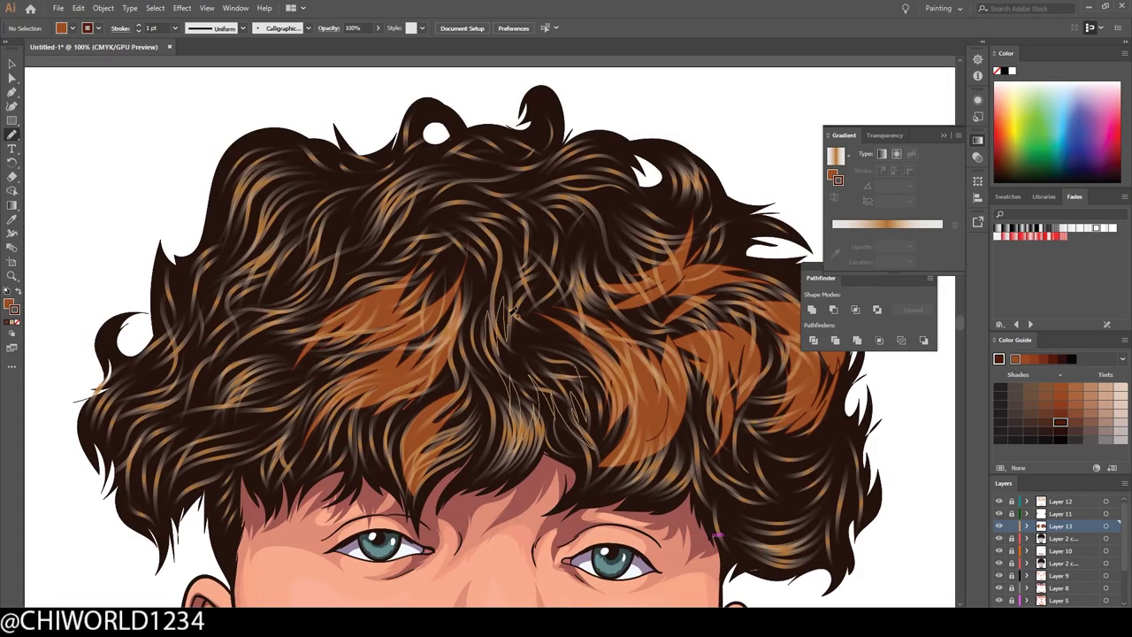
key("ctrl+minus")
key("ctrl+minus")
key("ctrl+minus")
key("ctrl+plus")
key("ctrl+plus")
left_click_drag(439, 352, 453, 374)
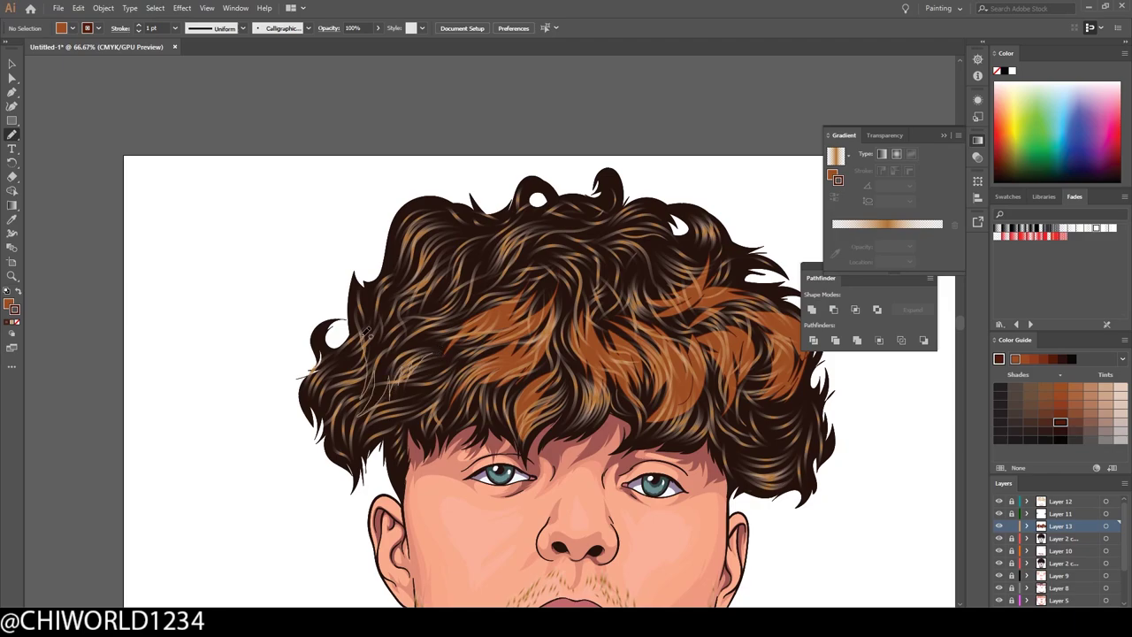
left_click_drag(612, 299, 599, 238)
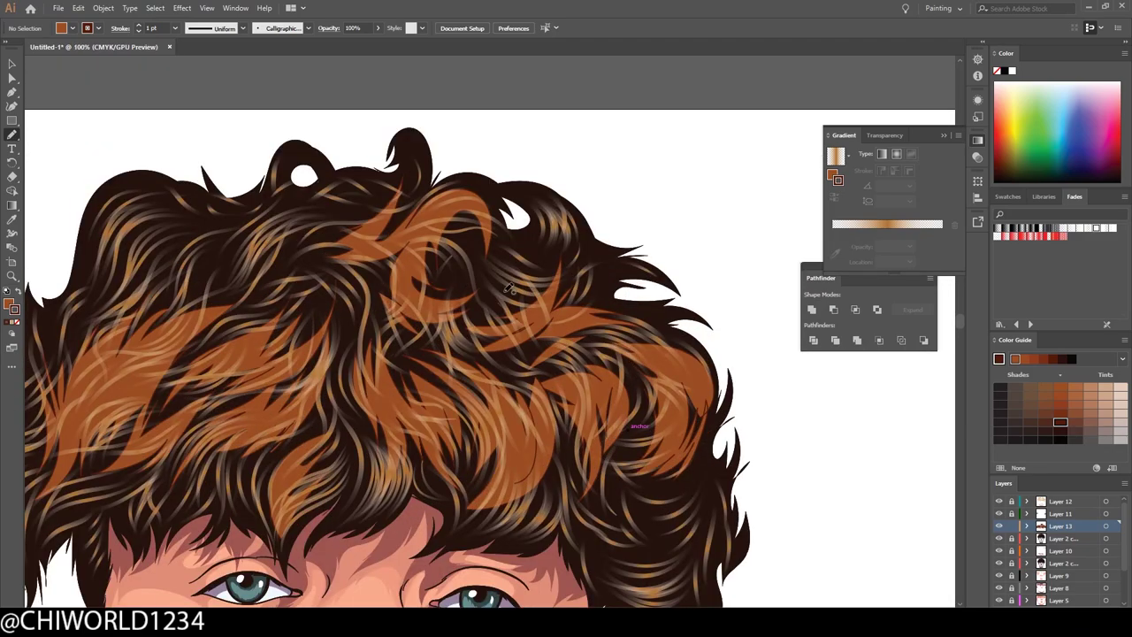
Cover the upper-left hair and both hair edges with orange.
key("ctrl+plus")
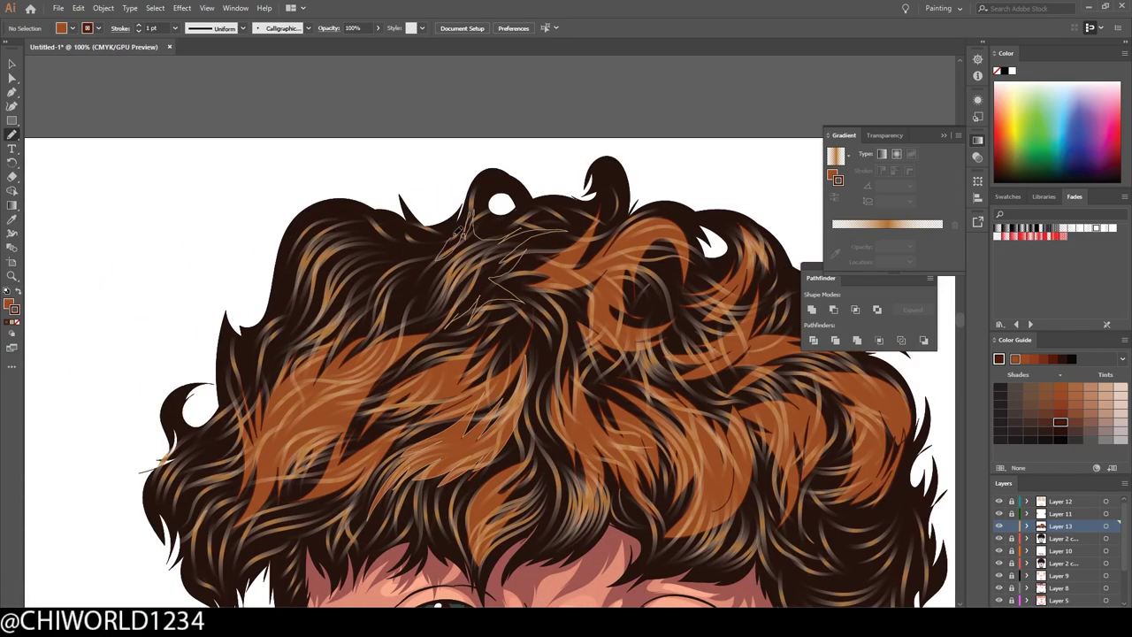
left_click_drag(496, 292, 435, 310)
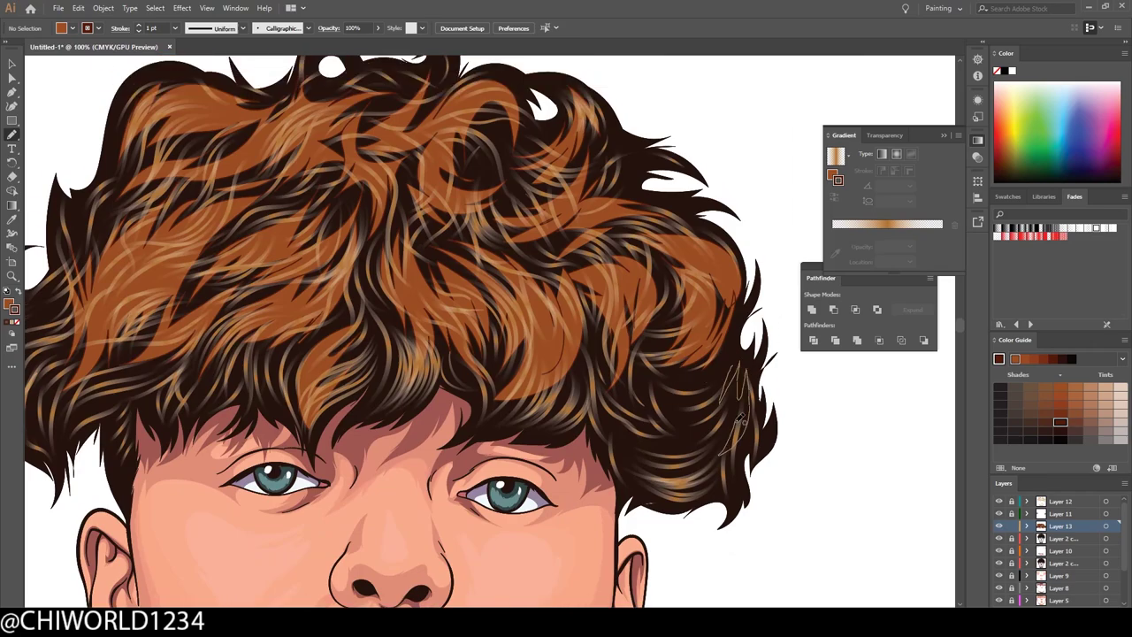
mouse_move(681, 423)
left_mouse_down()
mouse_move(607, 409)
mouse_move(672, 429)
left_mouse_up()
left_click_drag(601, 416, 495, 345)
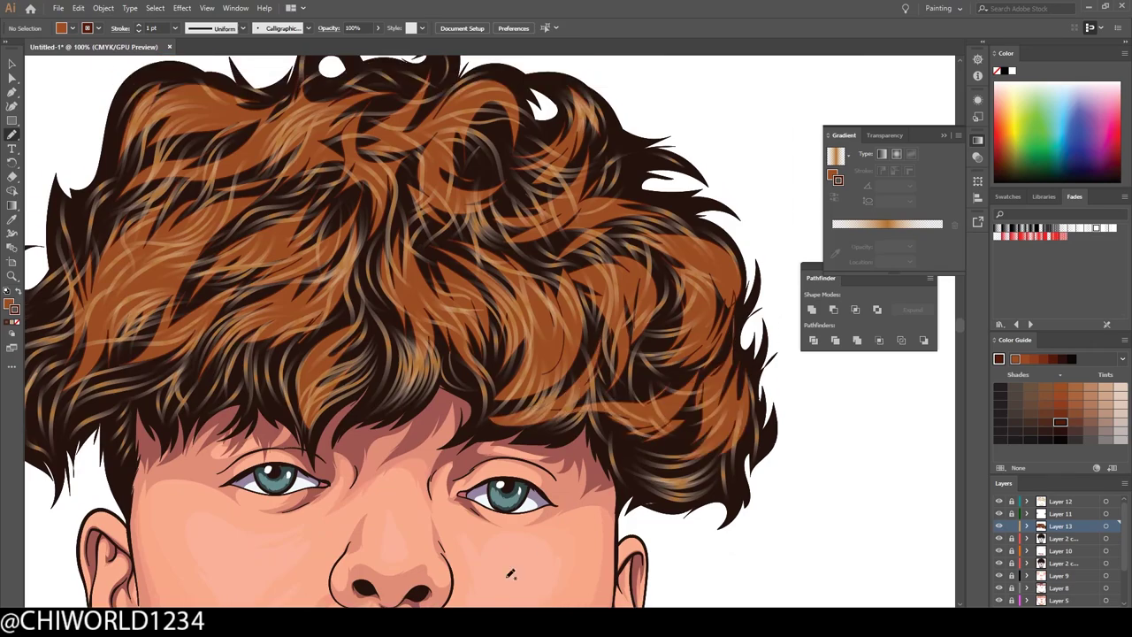
key("ctrl+minus")
left_click_drag(363, 402, 379, 315)
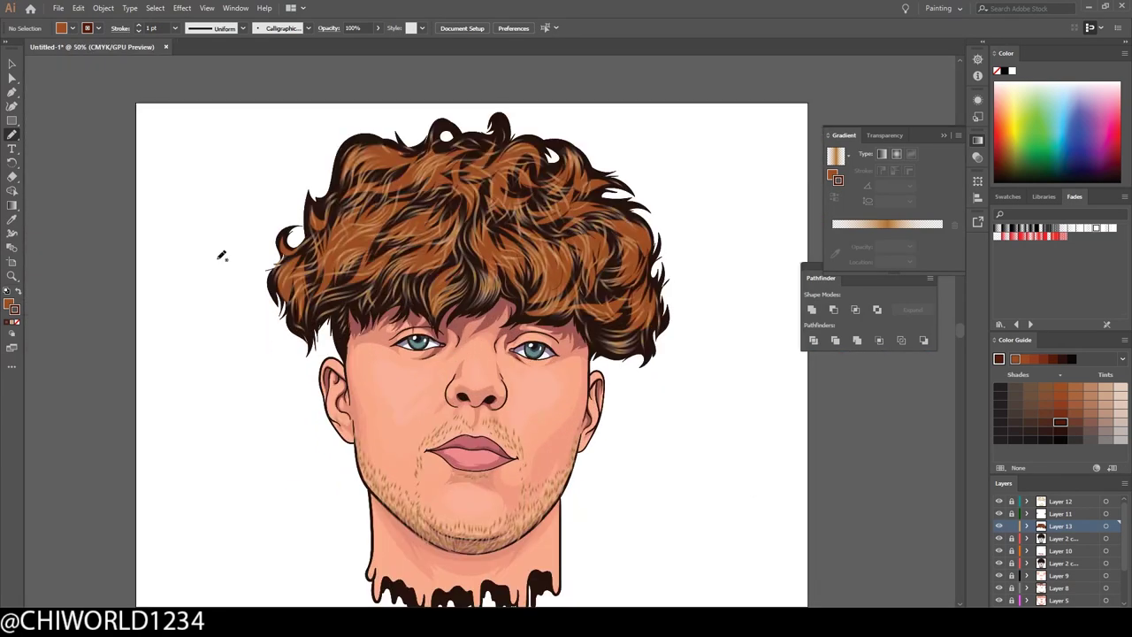
key("v")
left_click(372, 177)
double_click(9, 303)
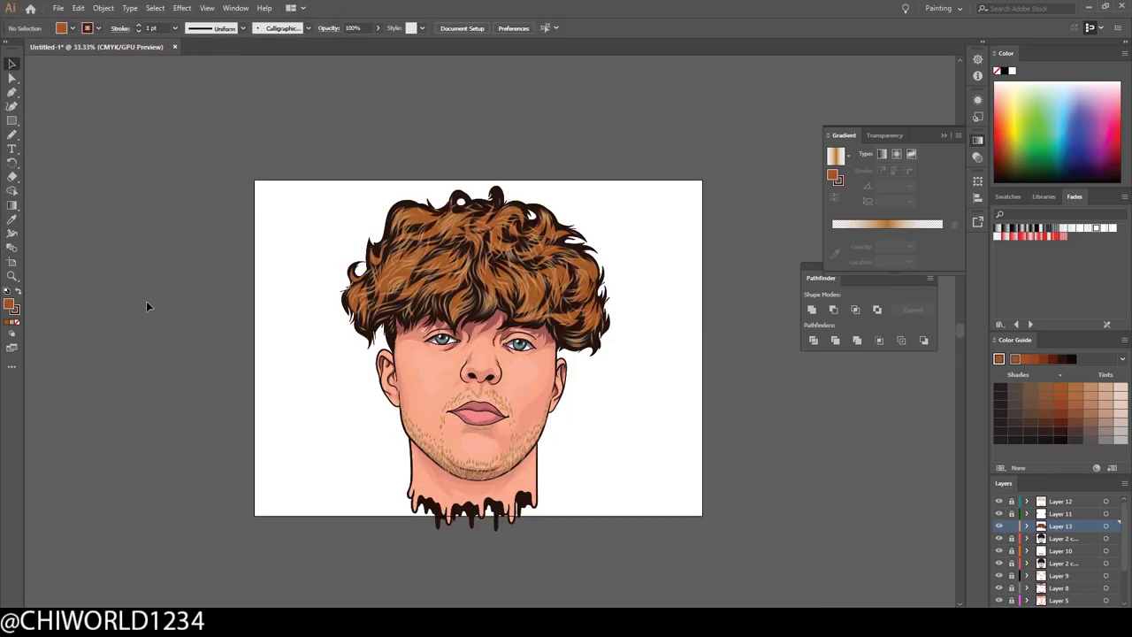
Recolour the hair overlay to #B57435 and lower its opacity to 76%.
left_click(354, 265)
double_click(9, 304)
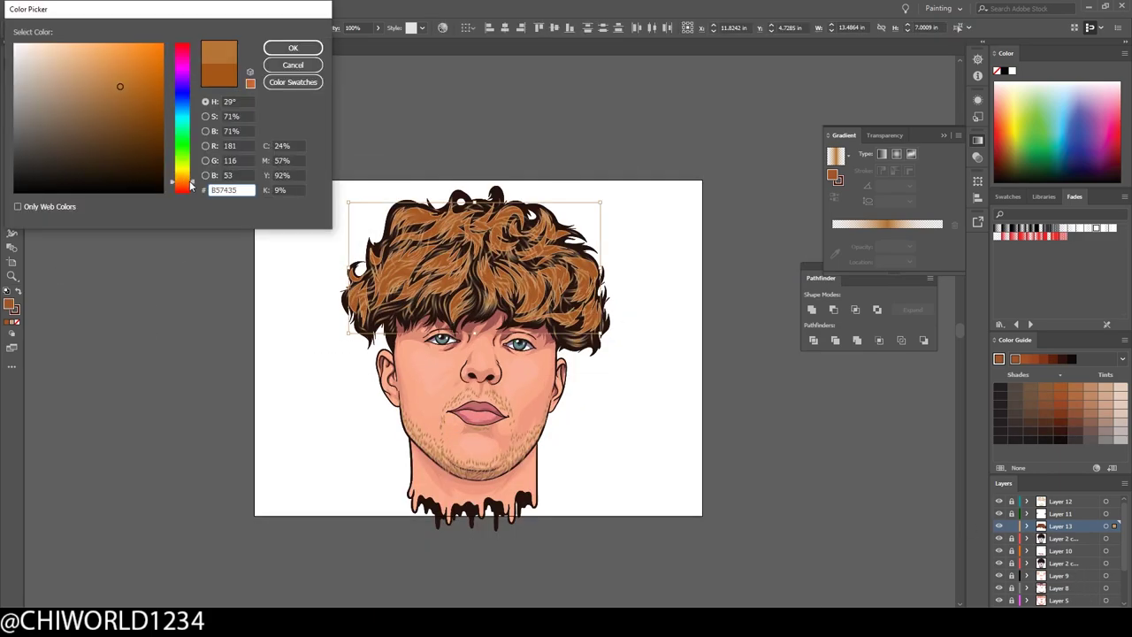
left_click(293, 48)
left_click(362, 149)
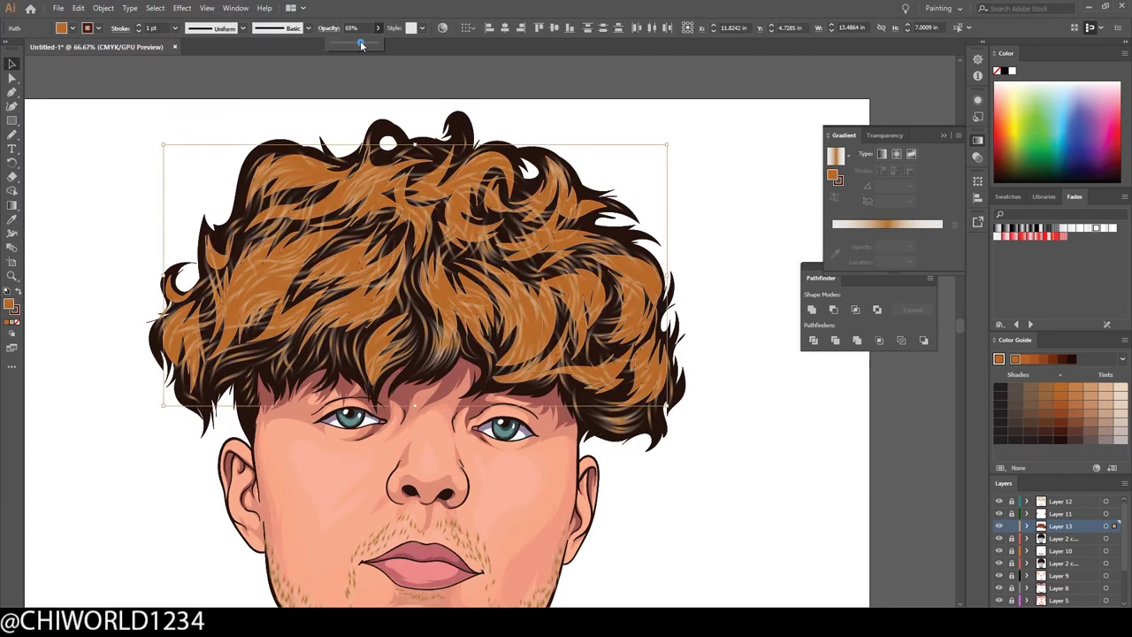
left_click_drag(361, 44, 370, 46)
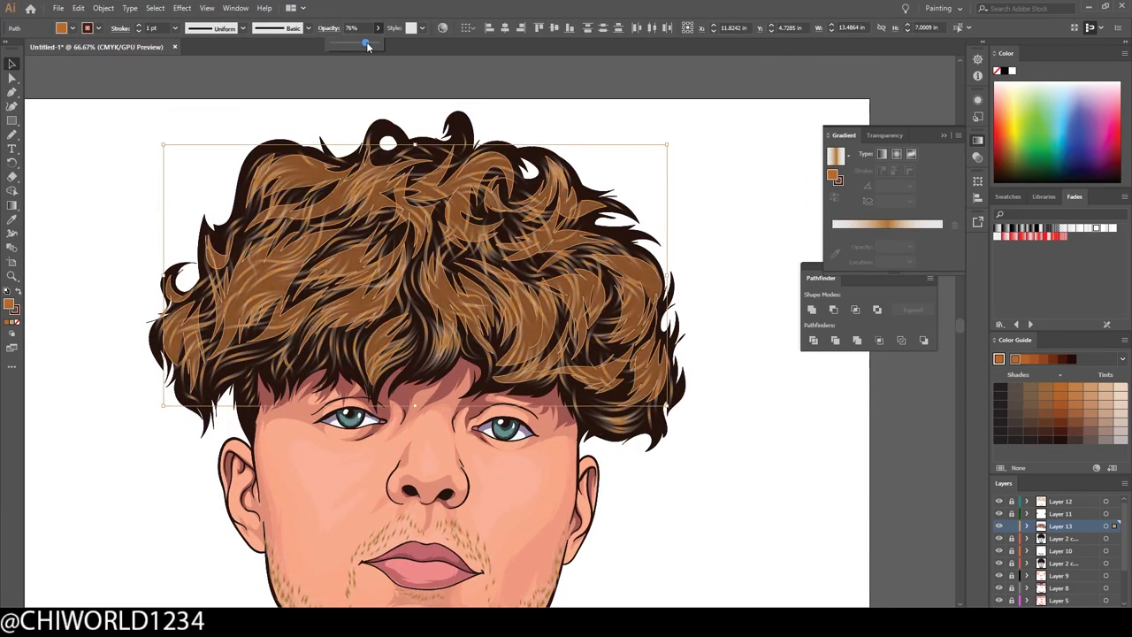
left_click(793, 496)
key("ctrl+minus")
key("ctrl+minus")
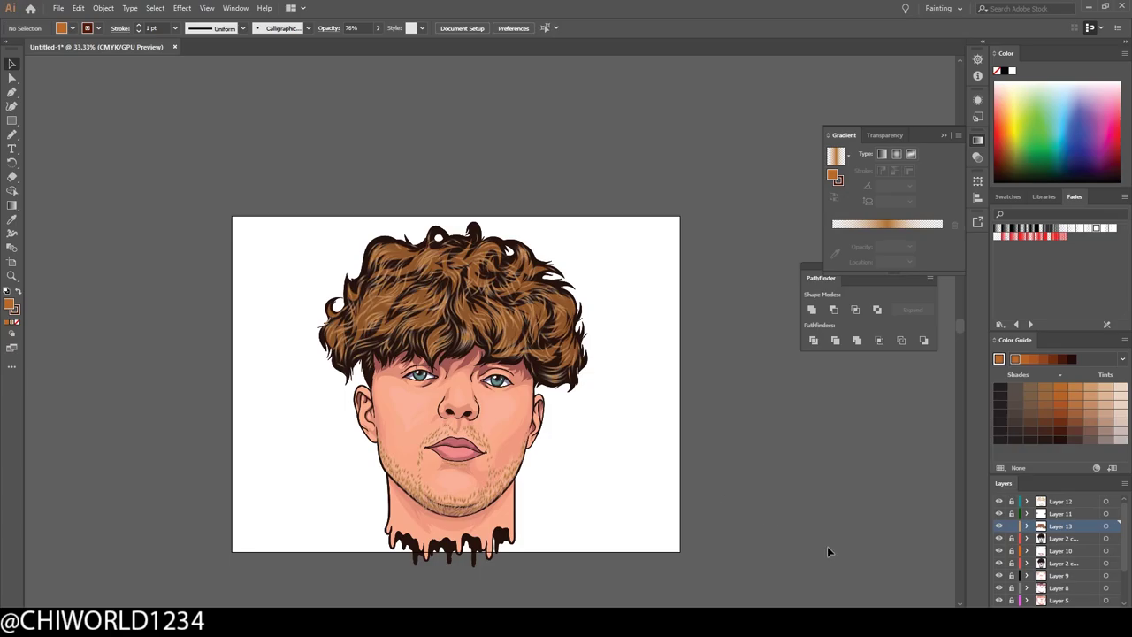